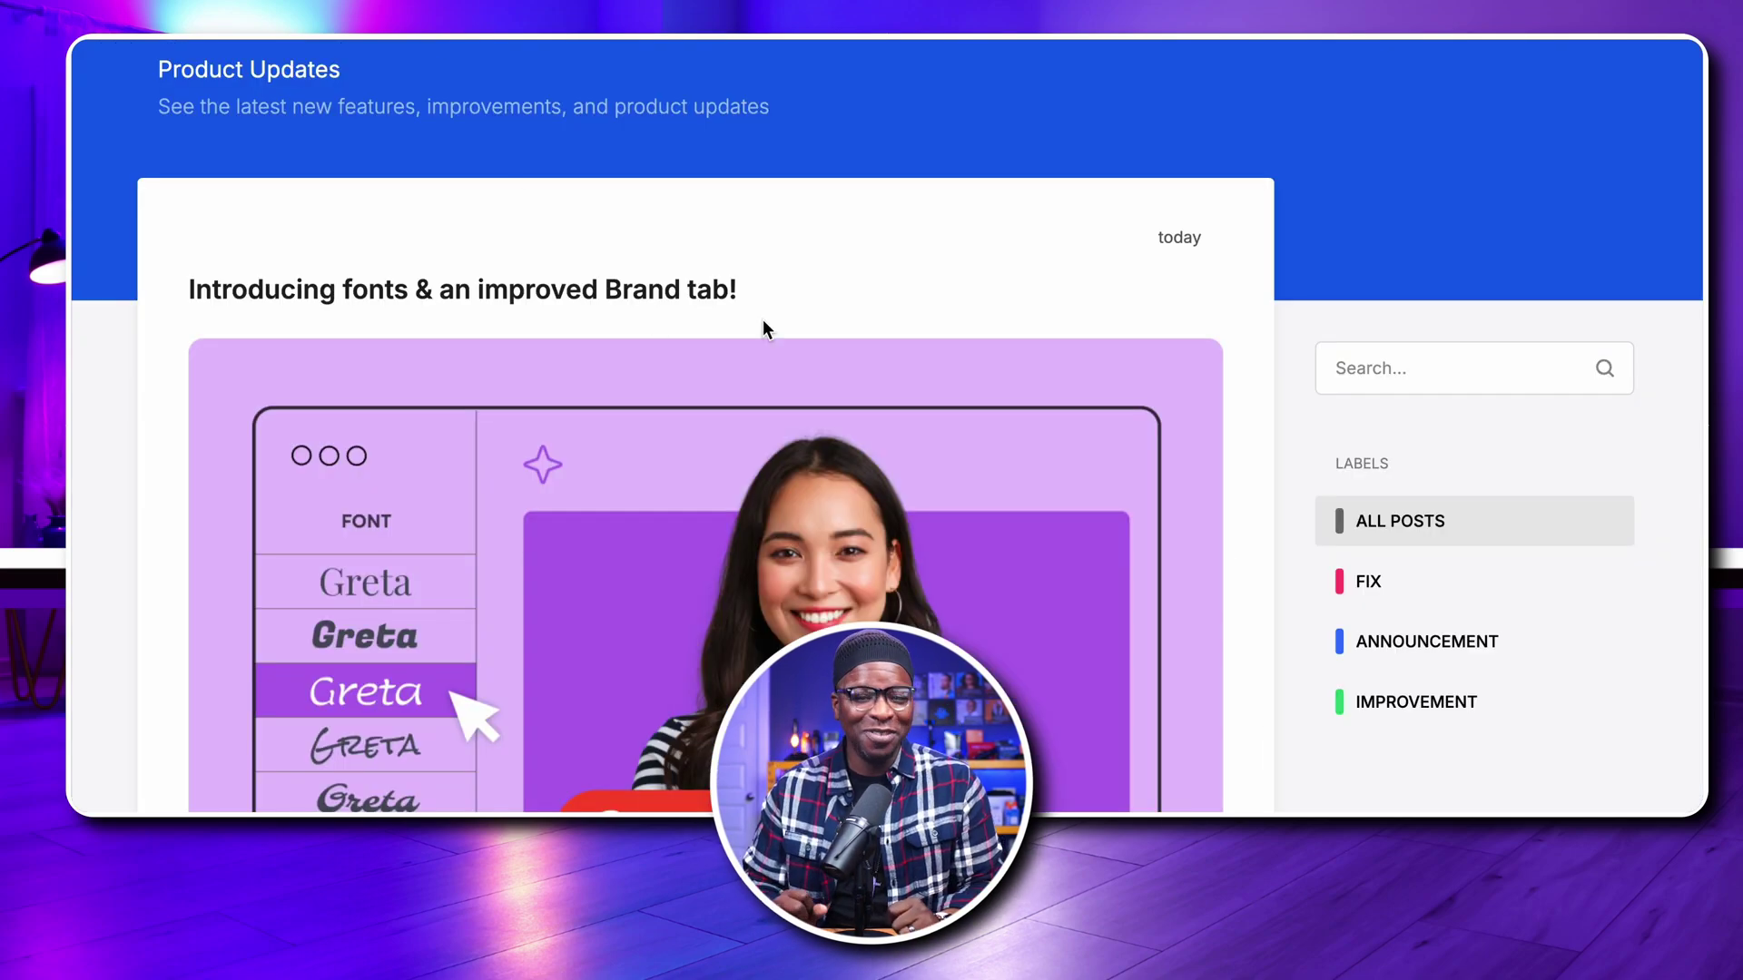
Scroll the Brand update post down to the Better Brand organization section.
{"action": "scroll", "coordinate": [1124, 318], "scroll_direction": "down", "scroll_amount": 6}
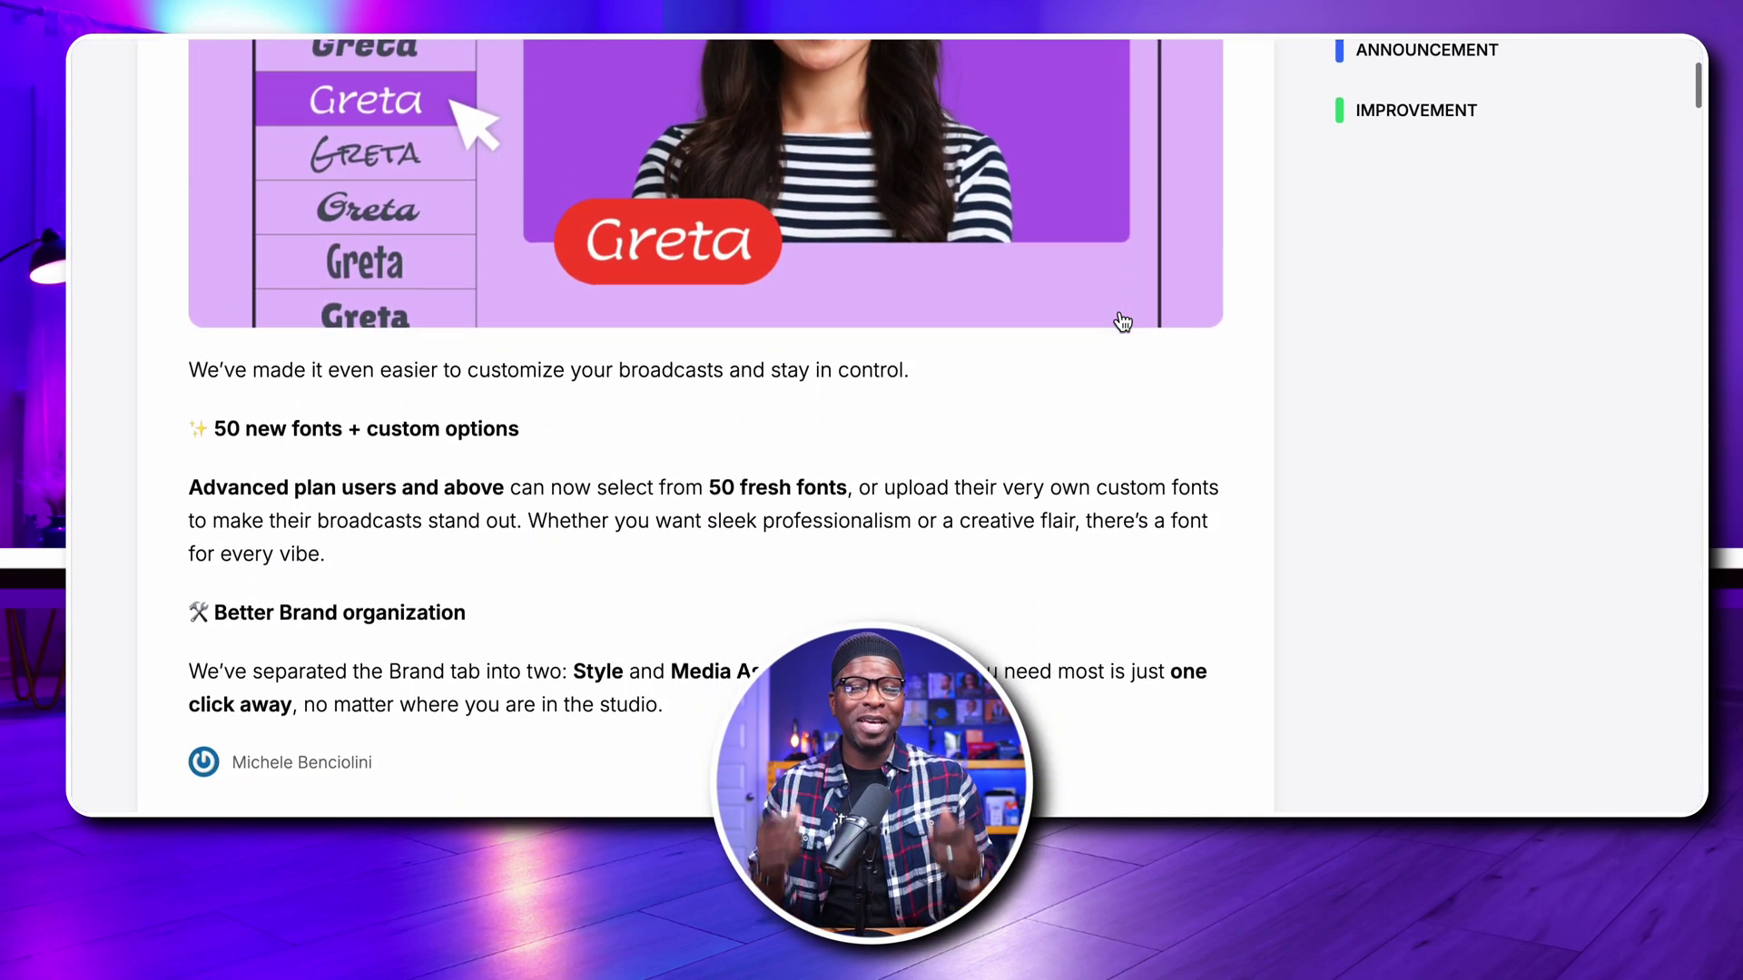
{"action": "scroll", "coordinate": [1123, 322], "scroll_direction": "down", "scroll_amount": 1}
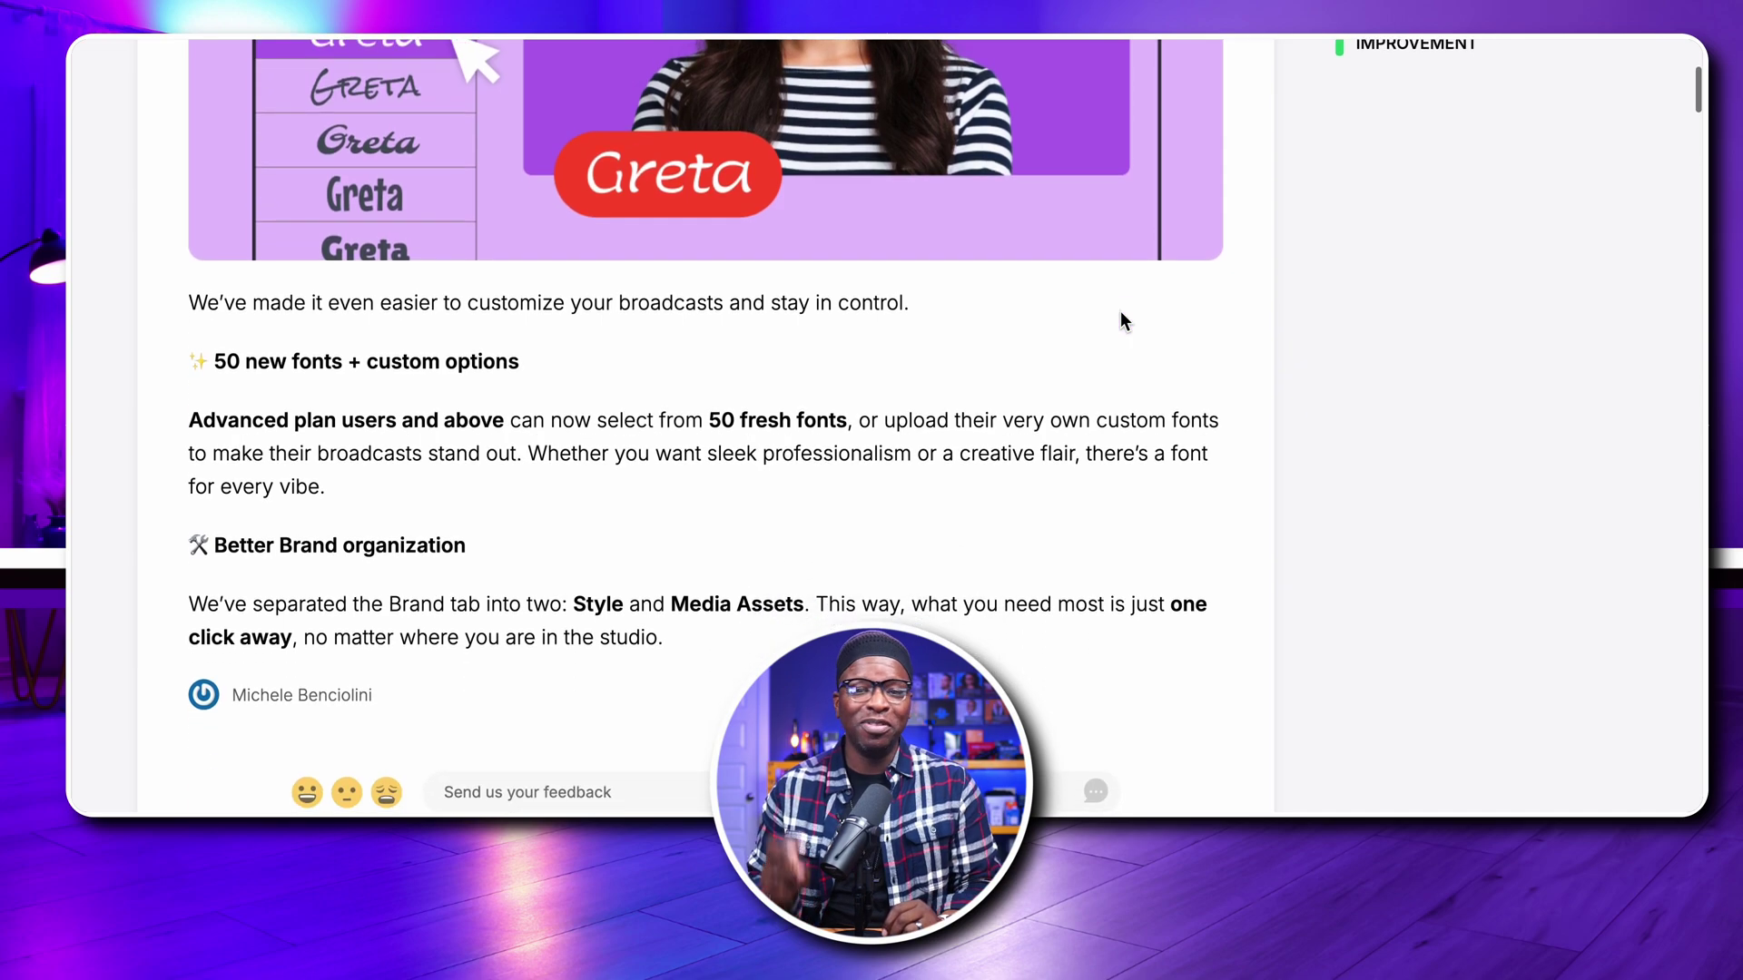
{"action": "scroll", "coordinate": [1122, 323], "scroll_direction": "up", "scroll_amount": 8}
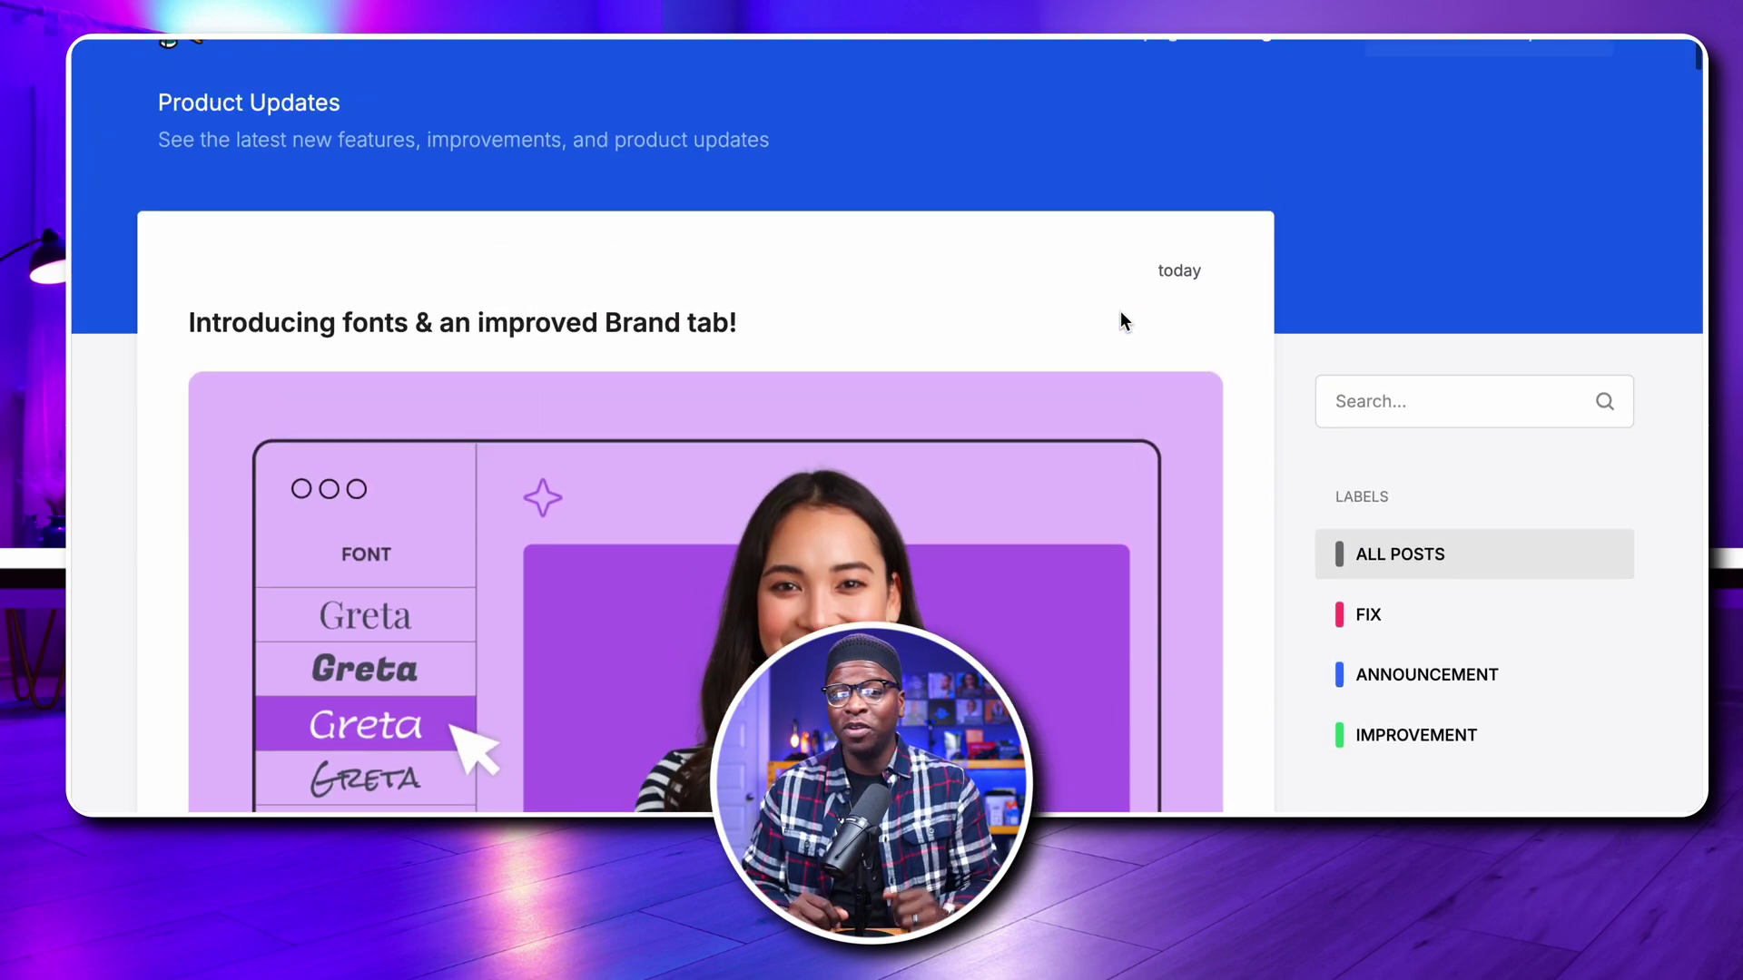
{"action": "scroll", "coordinate": [1123, 322], "scroll_direction": "down", "scroll_amount": 4}
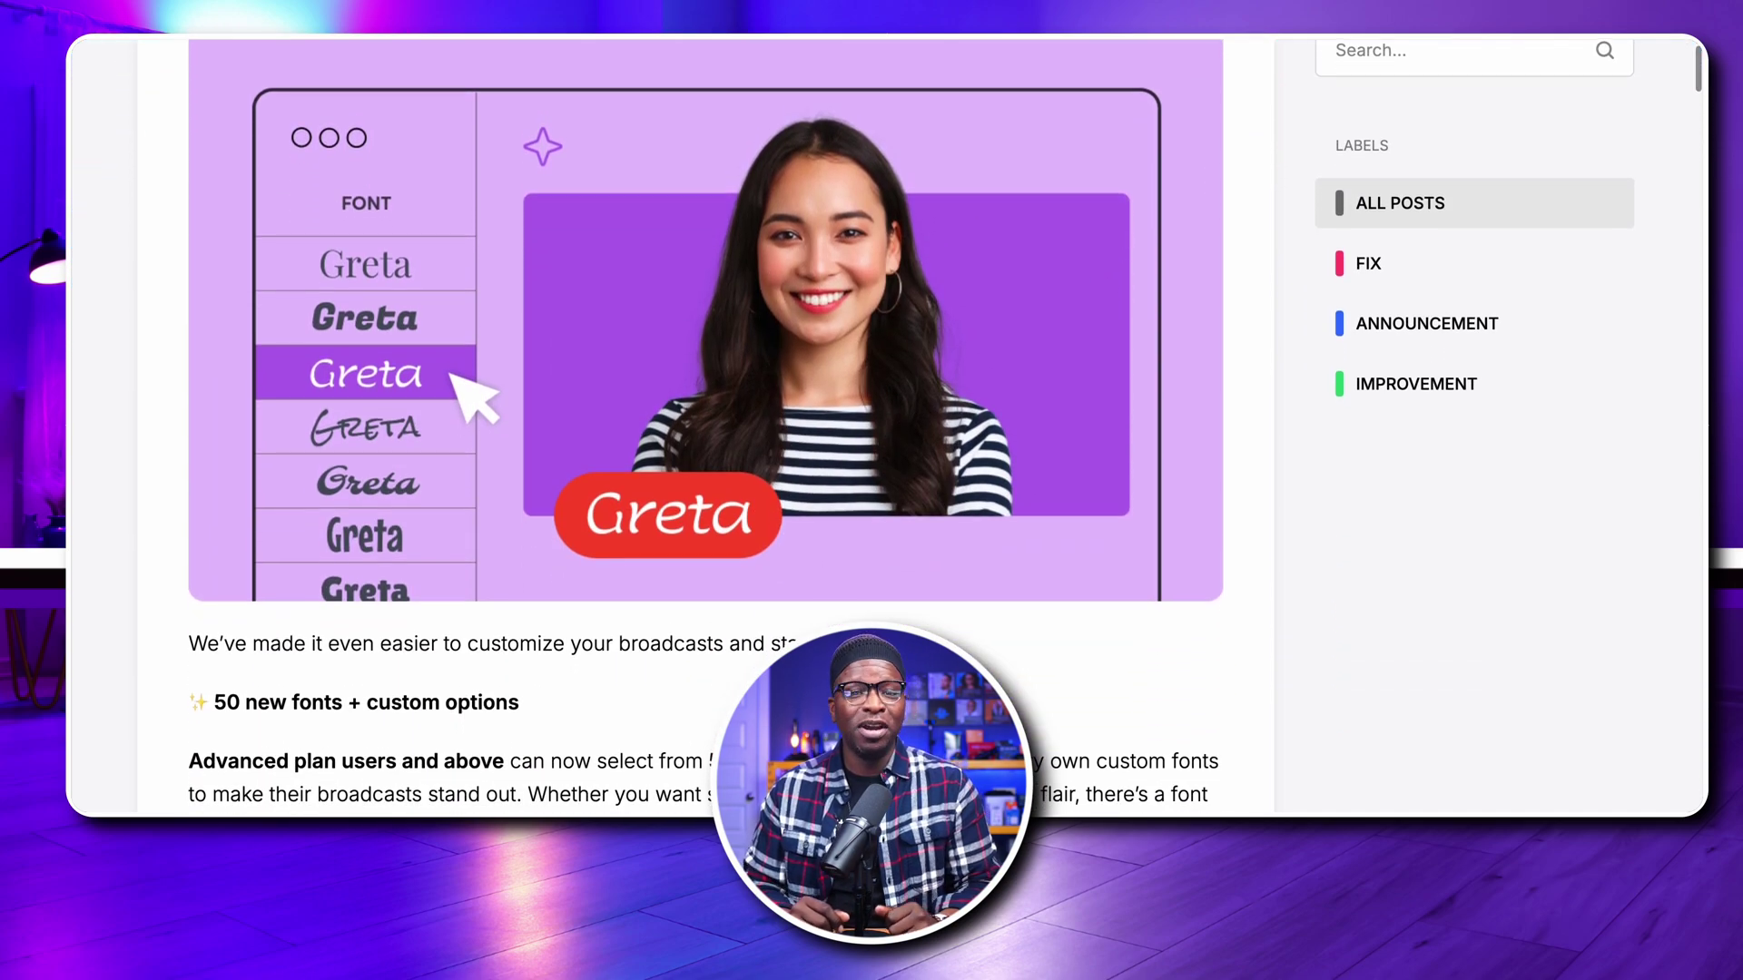
{"action": "scroll", "coordinate": [693, 319], "scroll_direction": "down", "scroll_amount": 4}
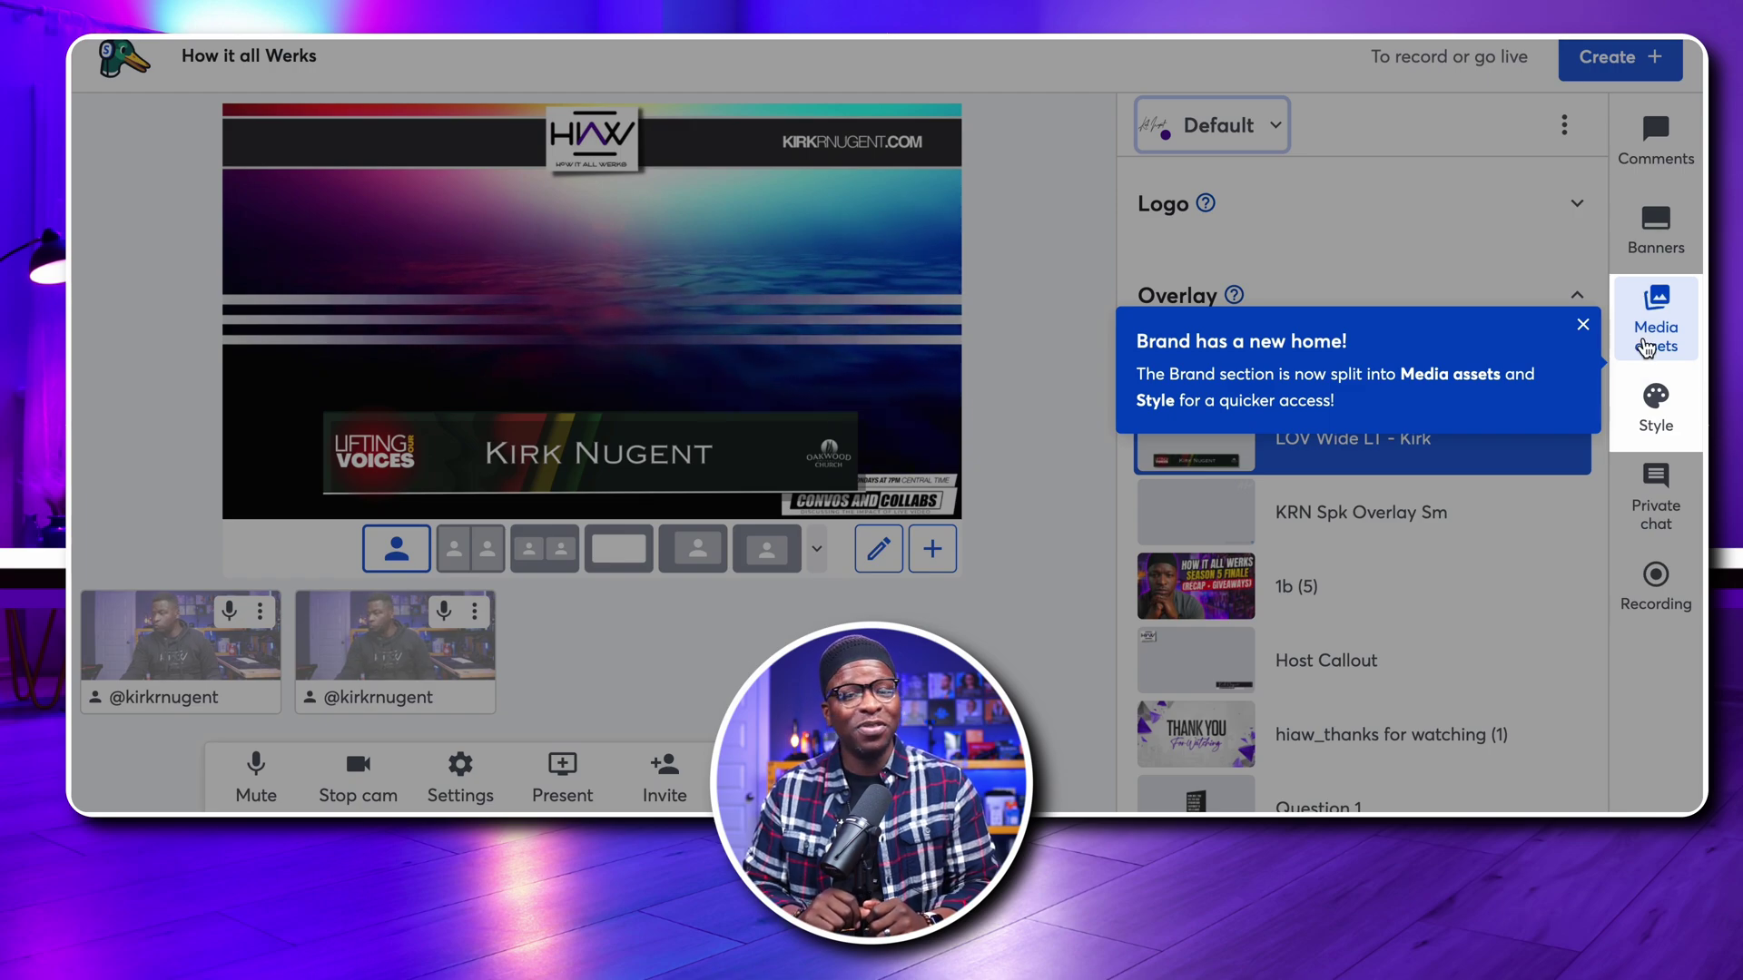
Dismiss the 'Brand has a new home!' notice in the studio.
{"action": "left_click", "coordinate": [1651, 340]}
{"action": "scroll", "coordinate": [1529, 389], "scroll_direction": "down", "scroll_amount": 5}
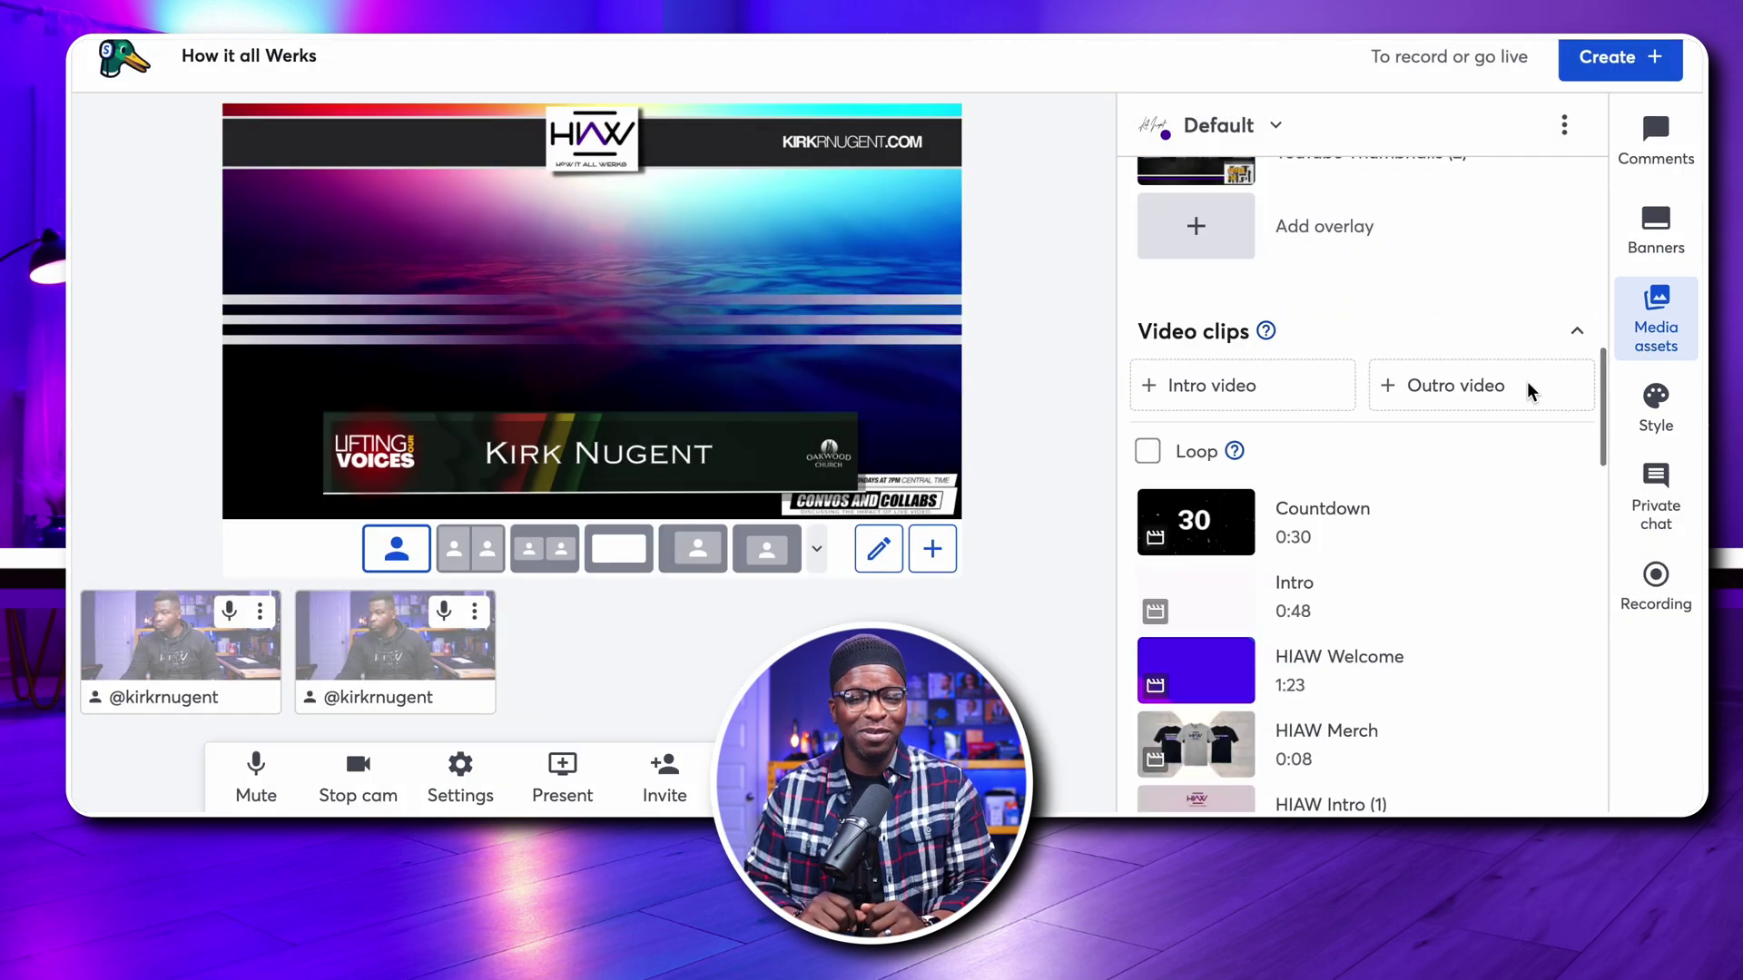
{"action": "scroll", "coordinate": [1556, 373], "scroll_direction": "up", "scroll_amount": 5}
Browse the Style settings, then return to the Media assets list.
{"action": "left_click", "coordinate": [1652, 399]}
{"action": "scroll", "coordinate": [1477, 392], "scroll_direction": "down", "scroll_amount": 4}
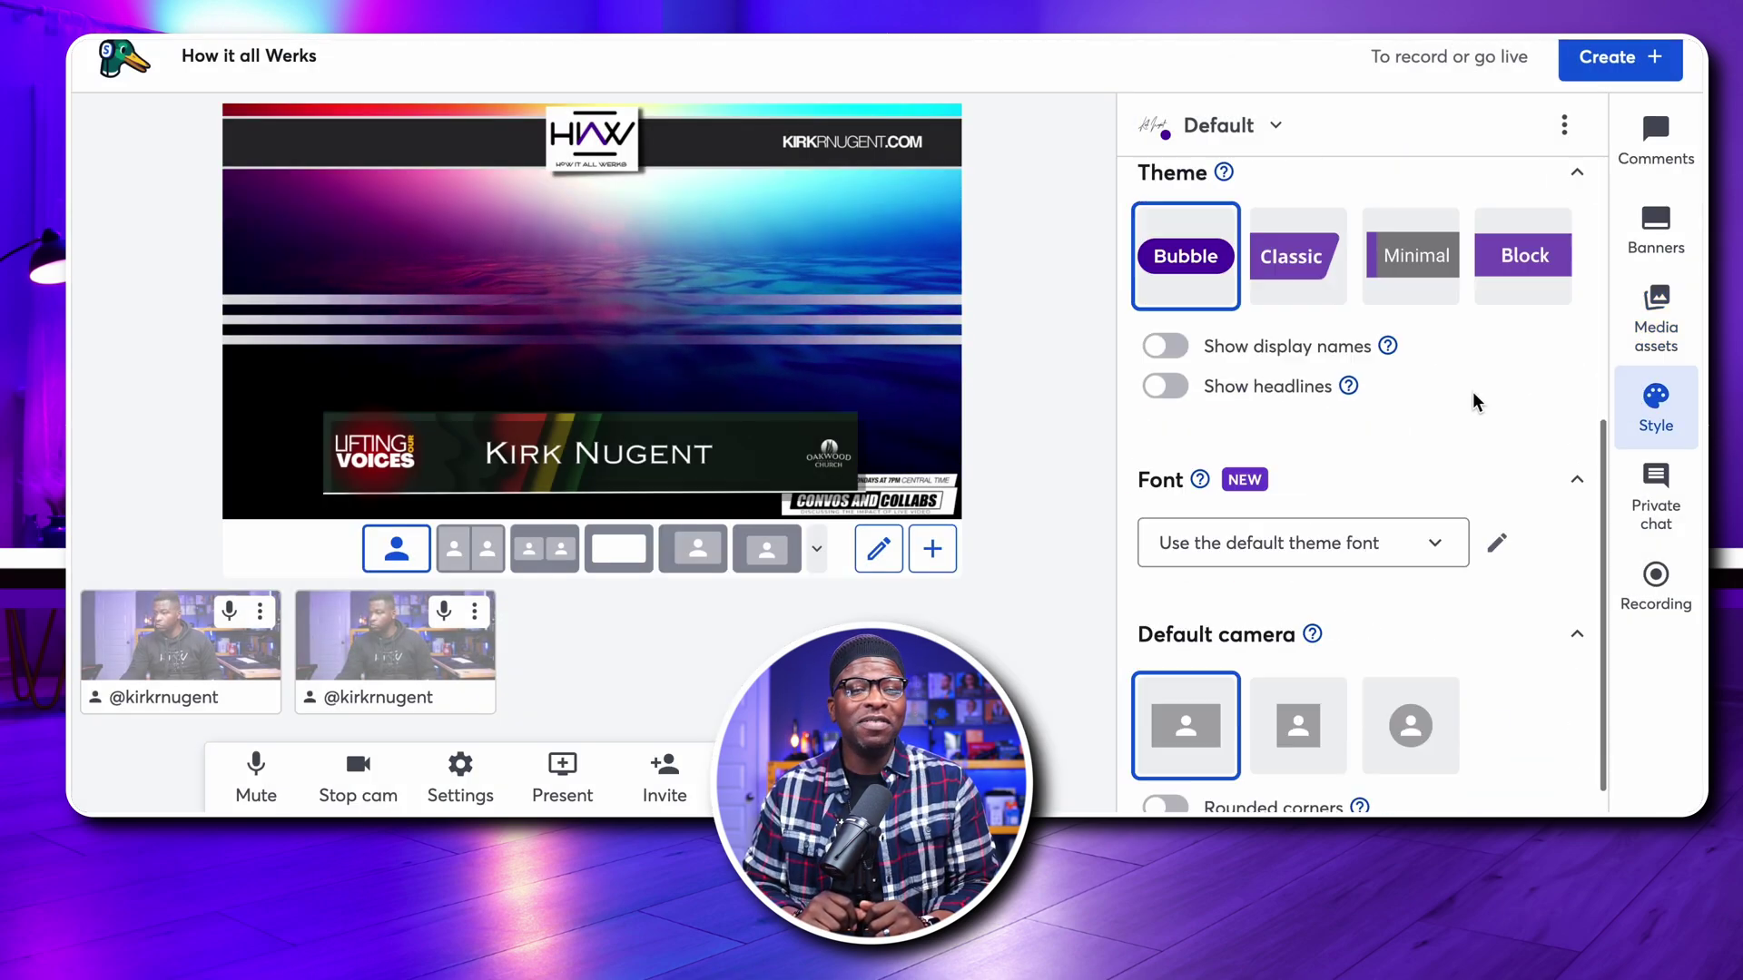
{"action": "scroll", "coordinate": [1475, 399], "scroll_direction": "up", "scroll_amount": 4}
{"action": "left_click", "coordinate": [1654, 319]}
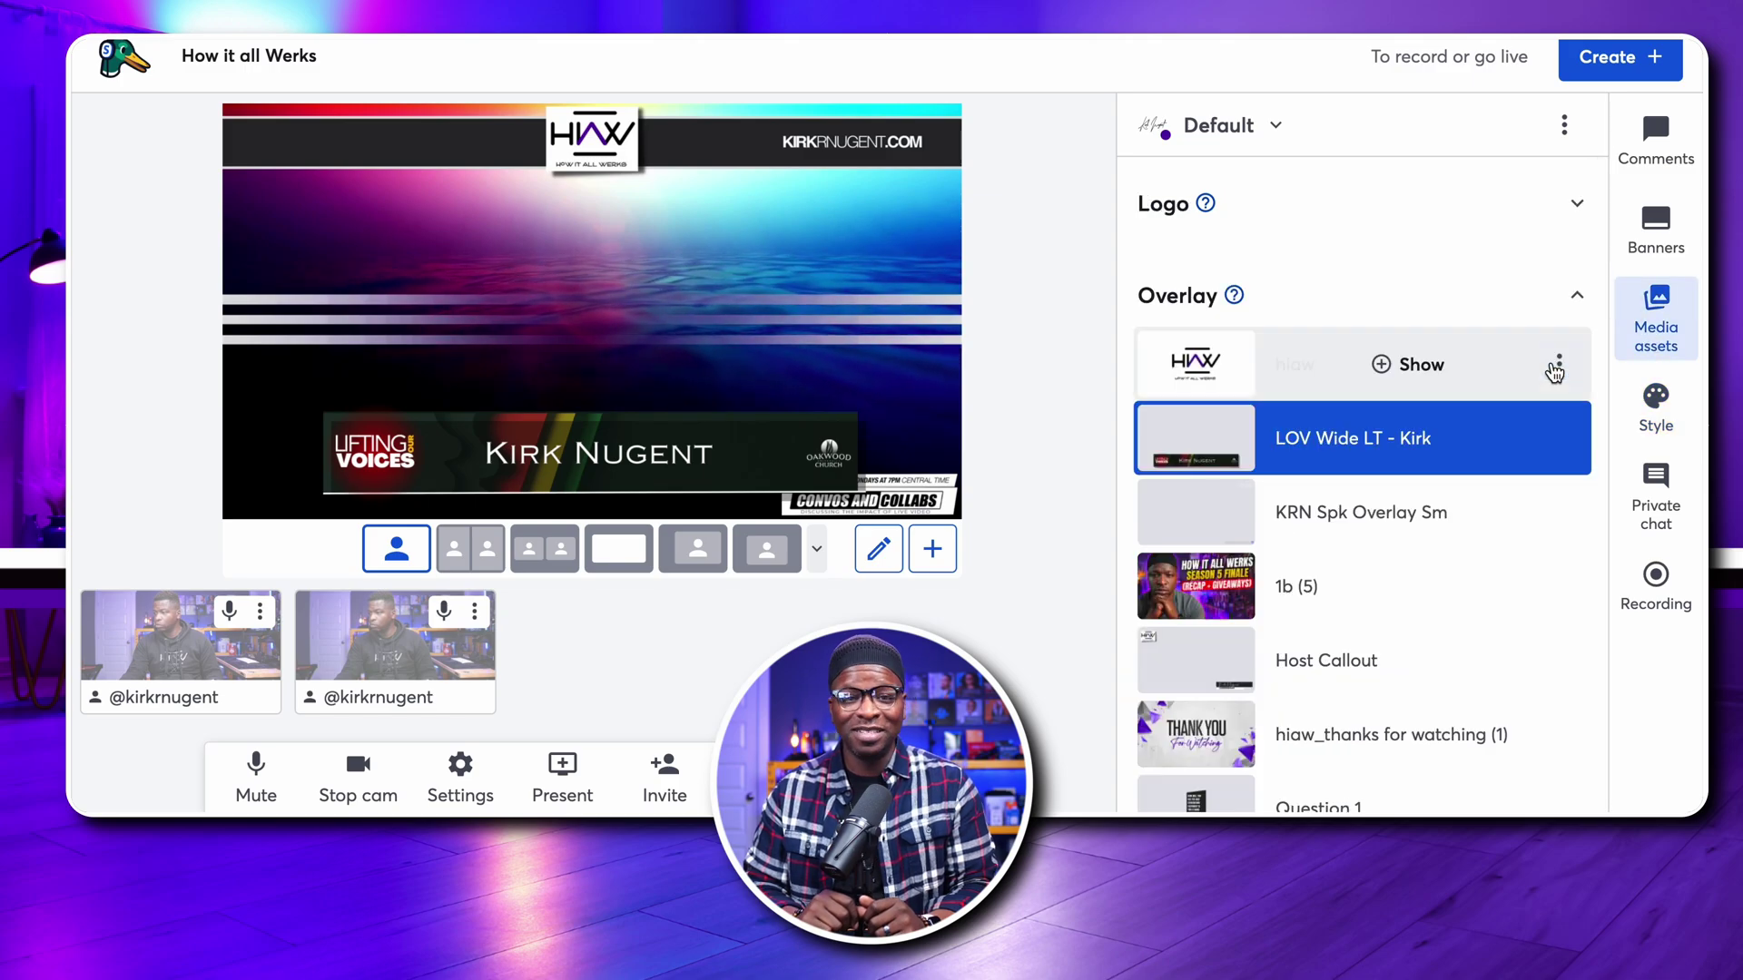
{"action": "scroll", "coordinate": [1534, 372], "scroll_direction": "down", "scroll_amount": 5}
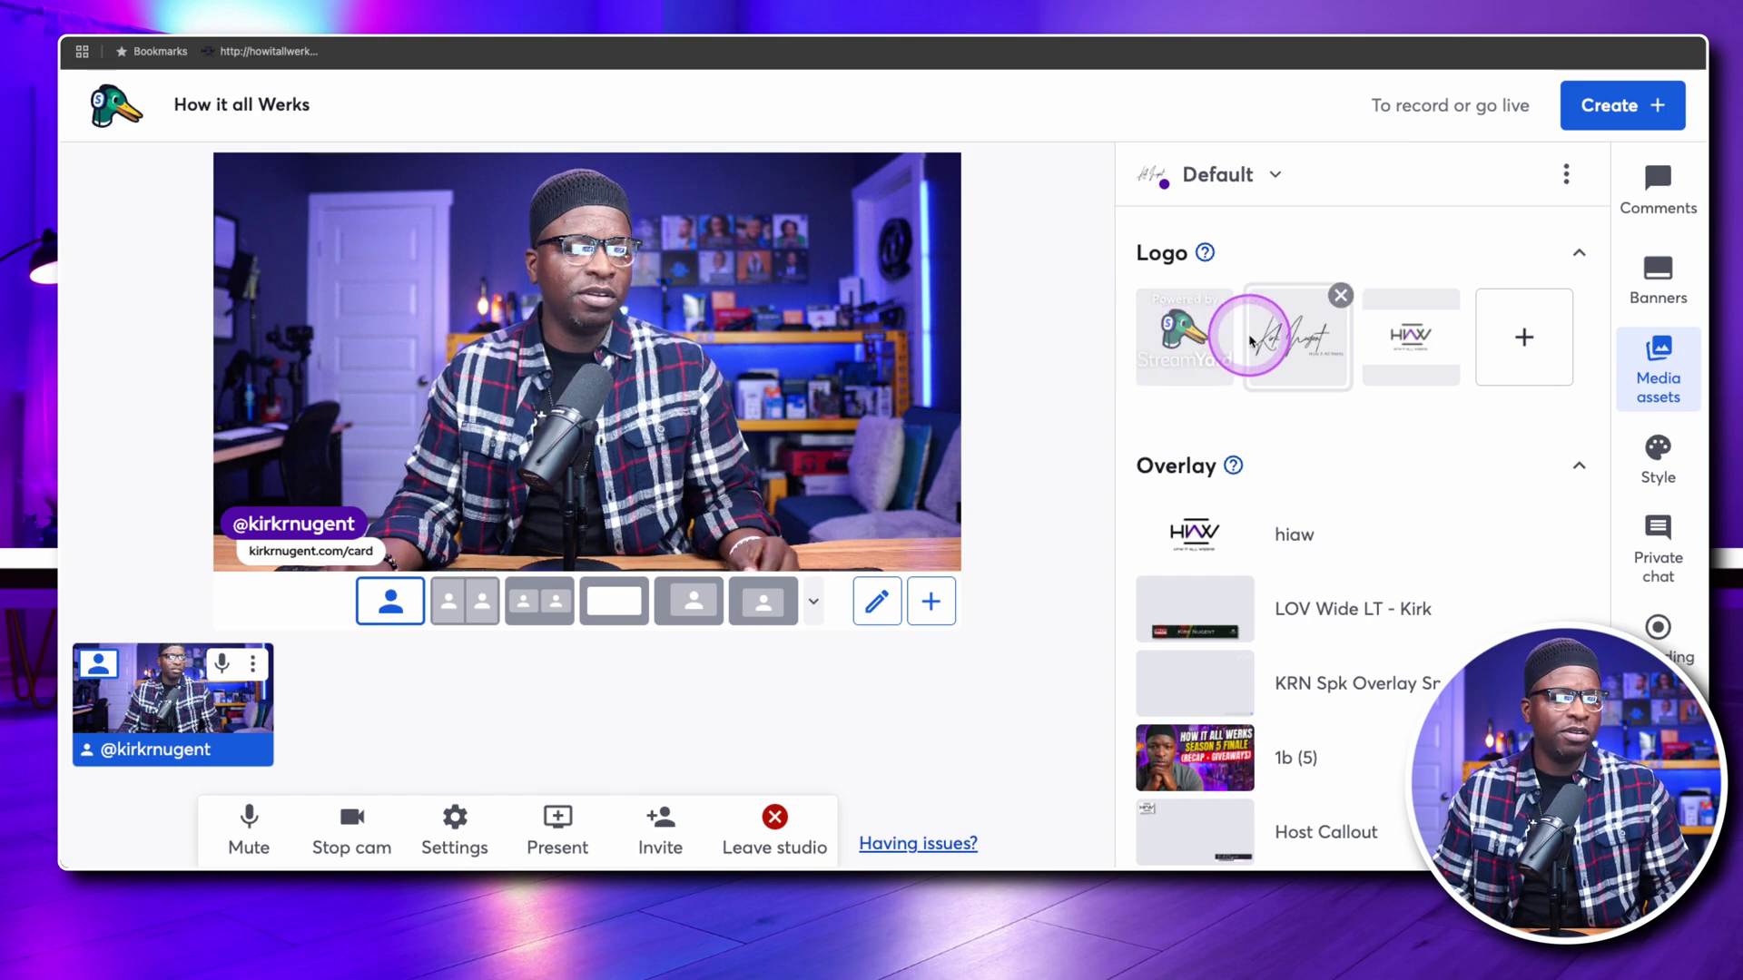
Apply the signature logo, switch to the HAW logo, then remove it from the broadcast.
{"action": "left_click", "coordinate": [1283, 341]}
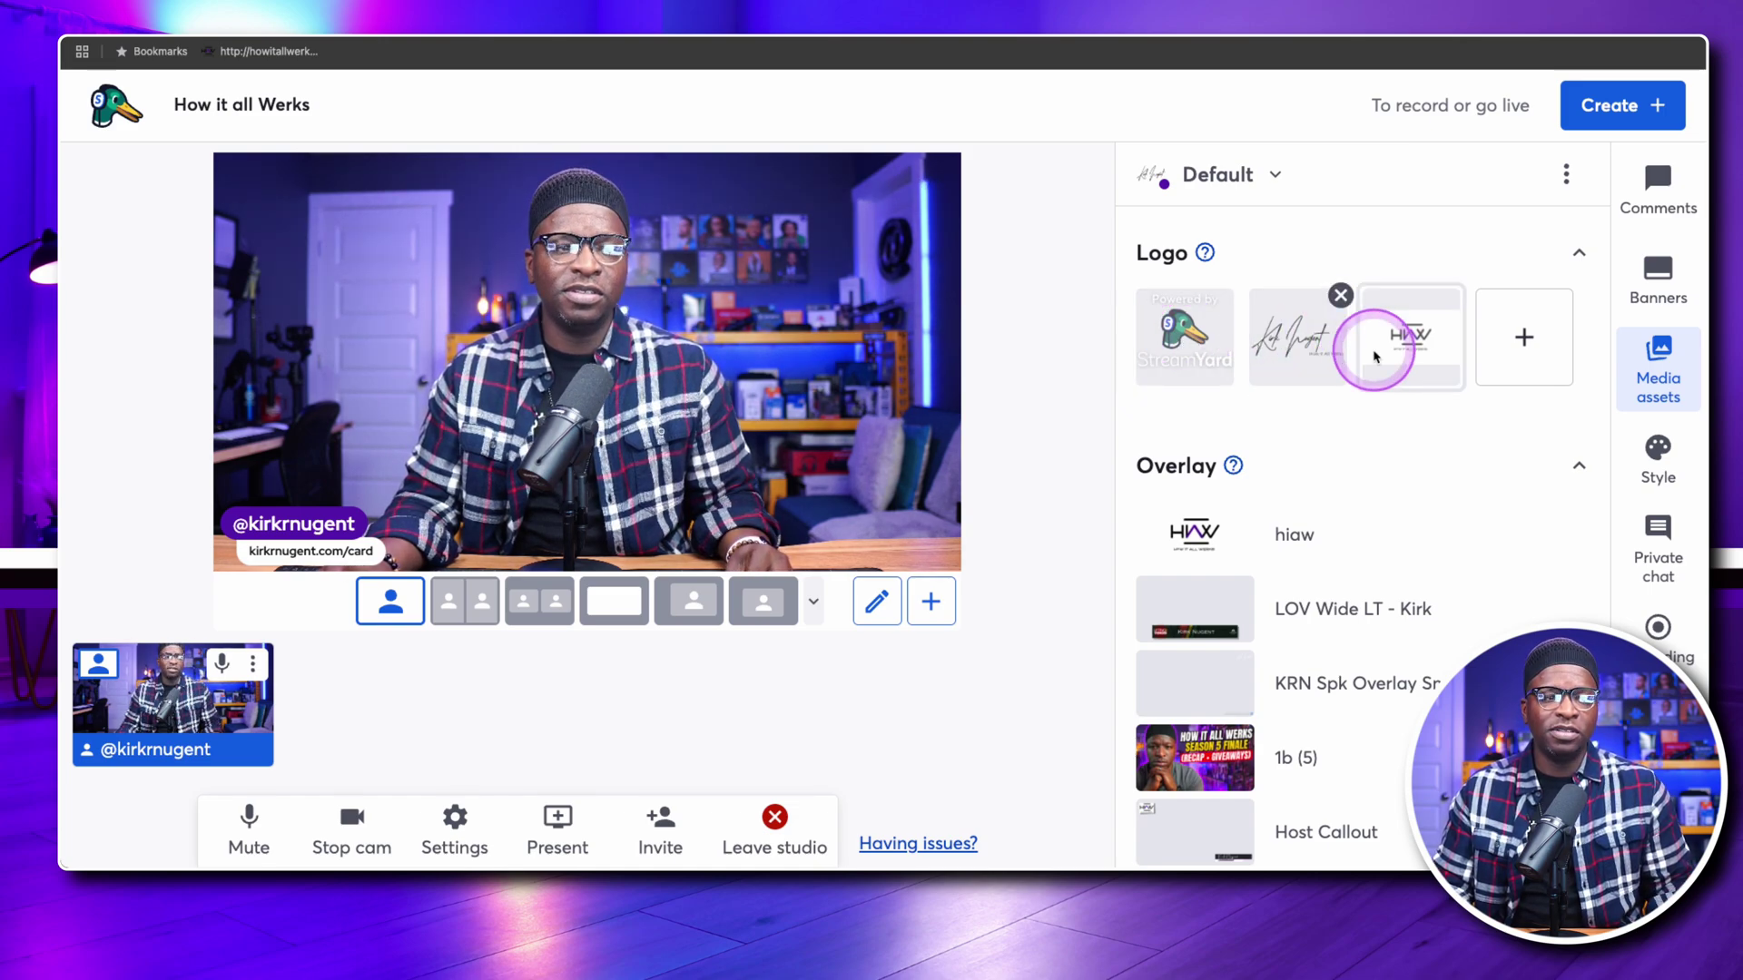
{"action": "left_click", "coordinate": [1401, 354]}
{"action": "left_click", "coordinate": [1401, 354]}
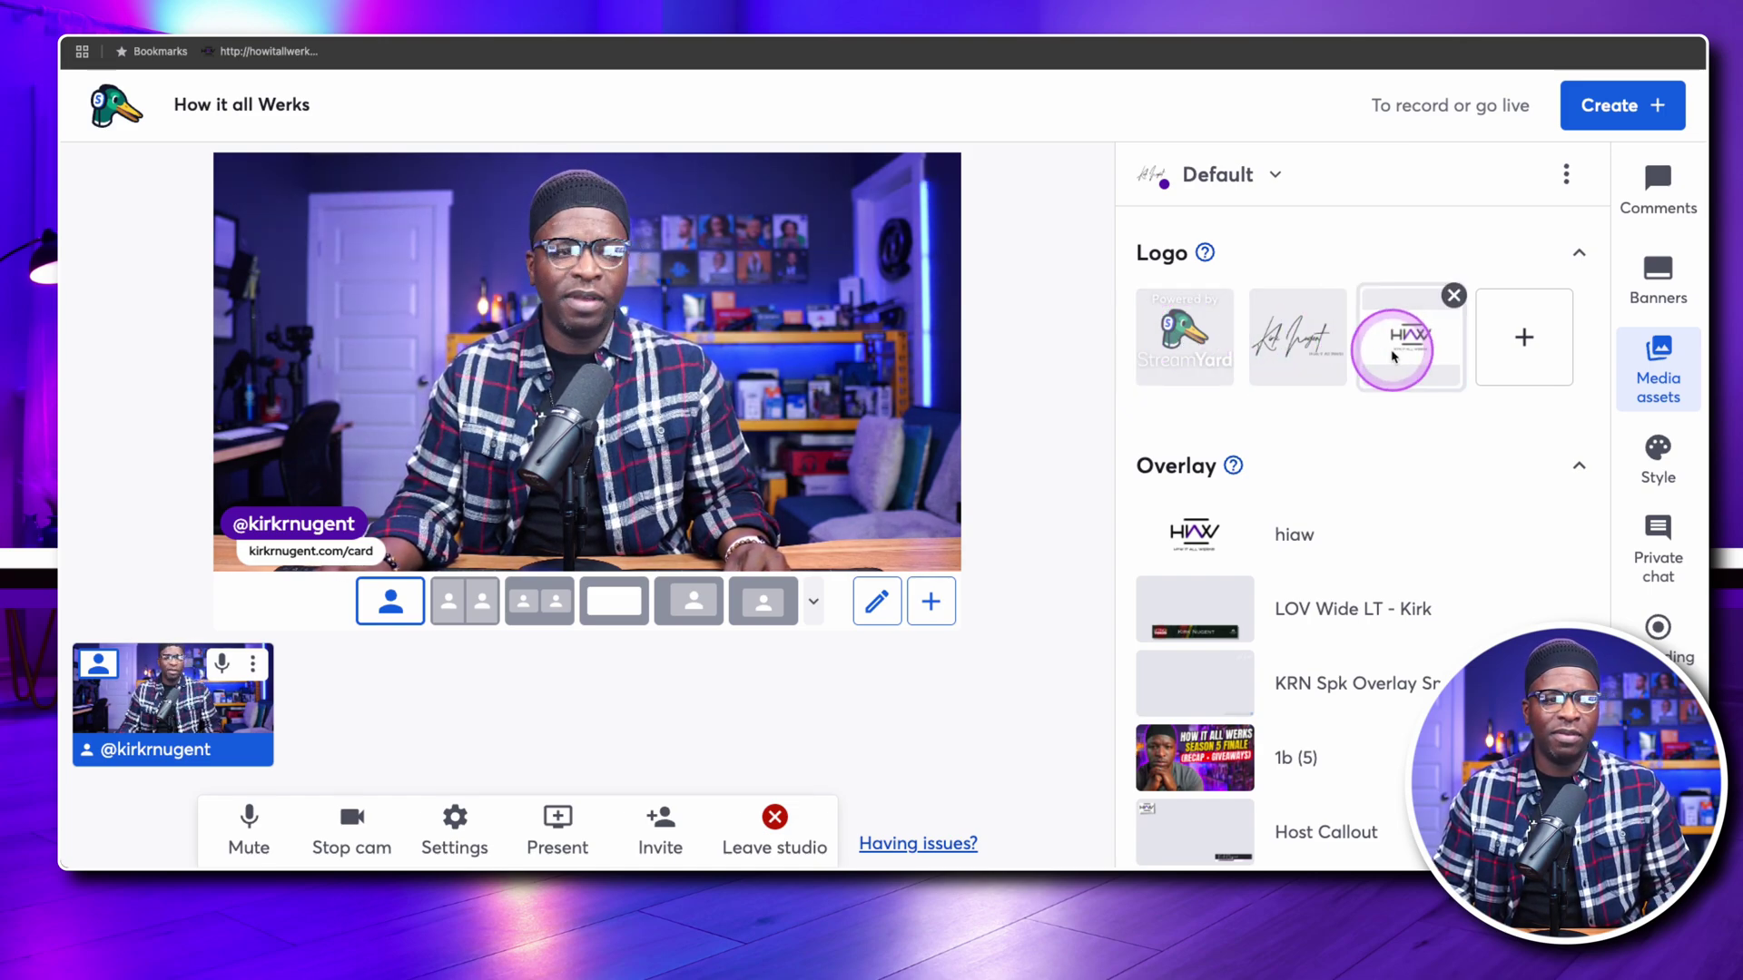
{"action": "left_click", "coordinate": [1273, 318]}
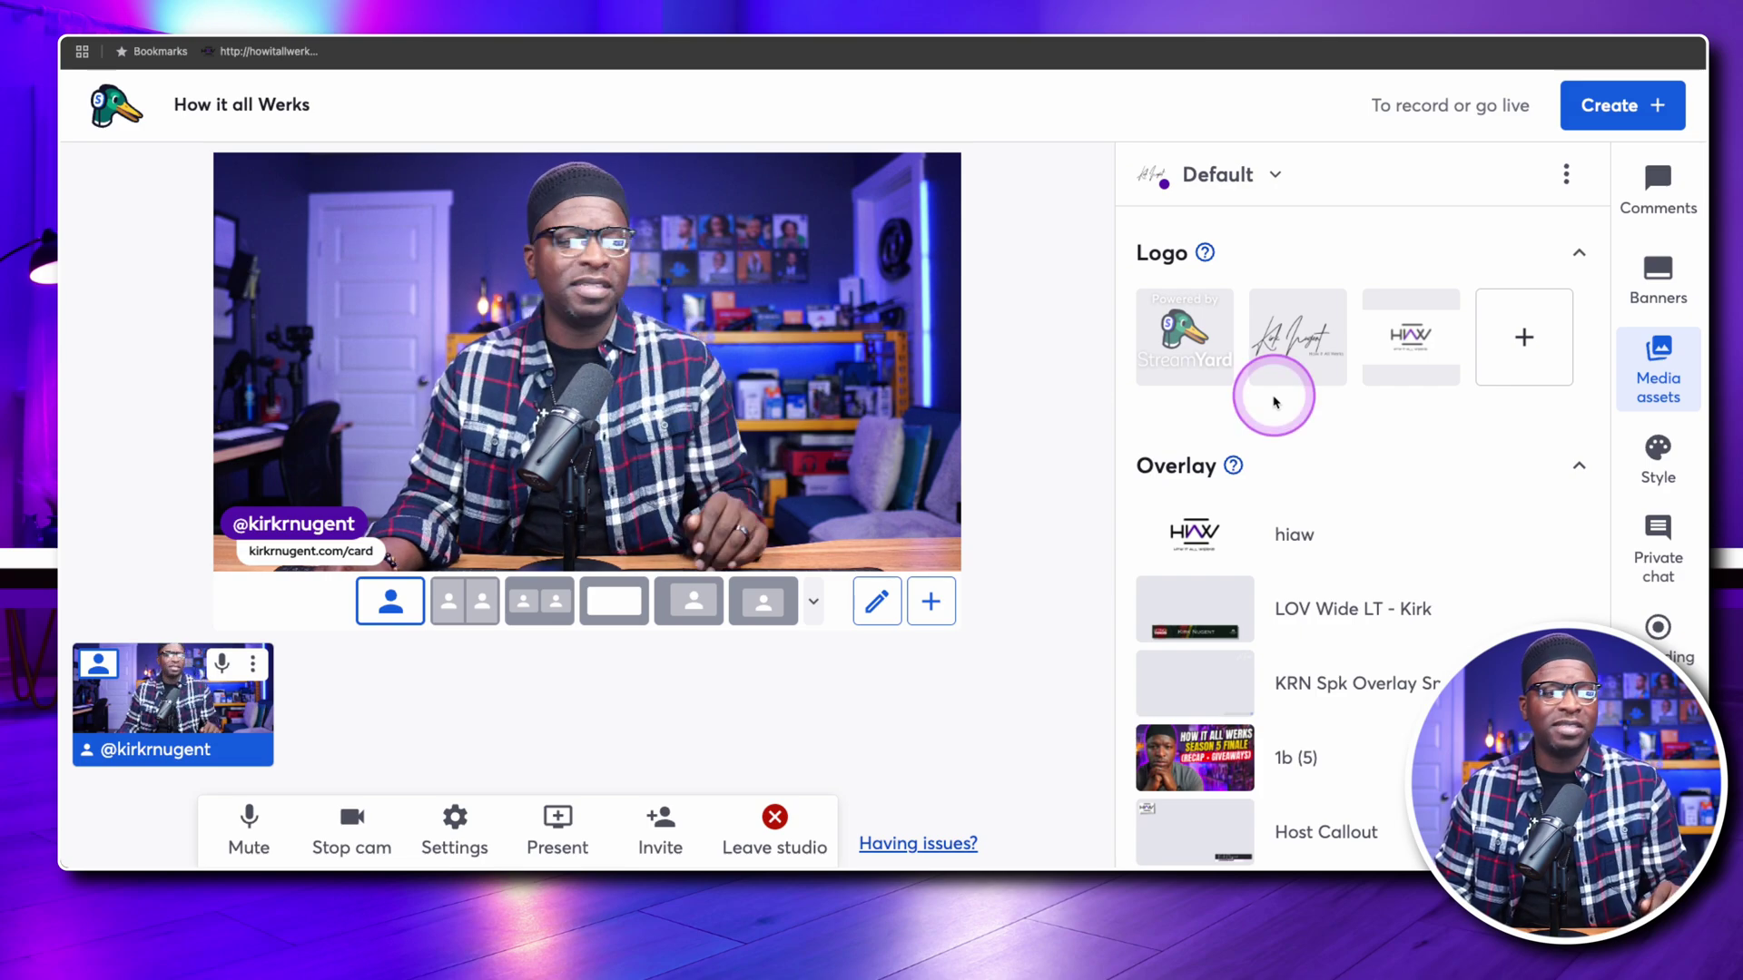
{"action": "scroll", "coordinate": [1272, 396], "scroll_direction": "down", "scroll_amount": 1}
{"action": "scroll", "coordinate": [1272, 397], "scroll_direction": "up", "scroll_amount": 1}
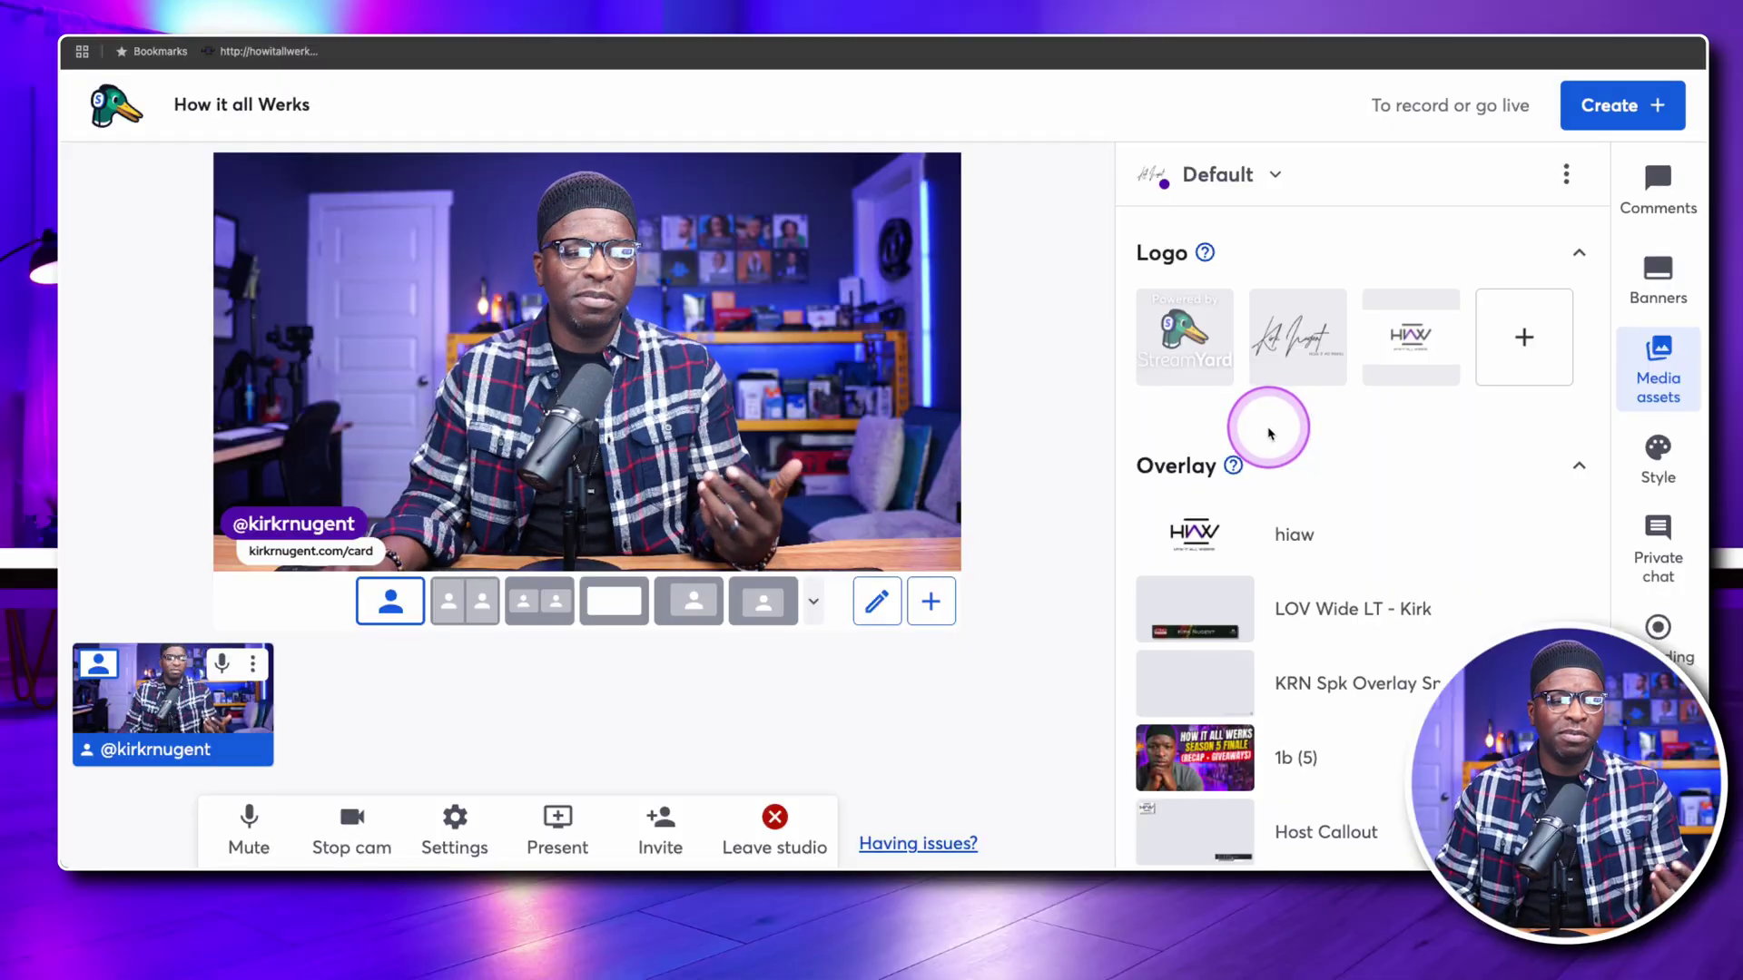
Show and hide the LOV Wide LT lower third and the KRN Spk Overlay Sm.
{"action": "left_click", "coordinate": [1196, 617]}
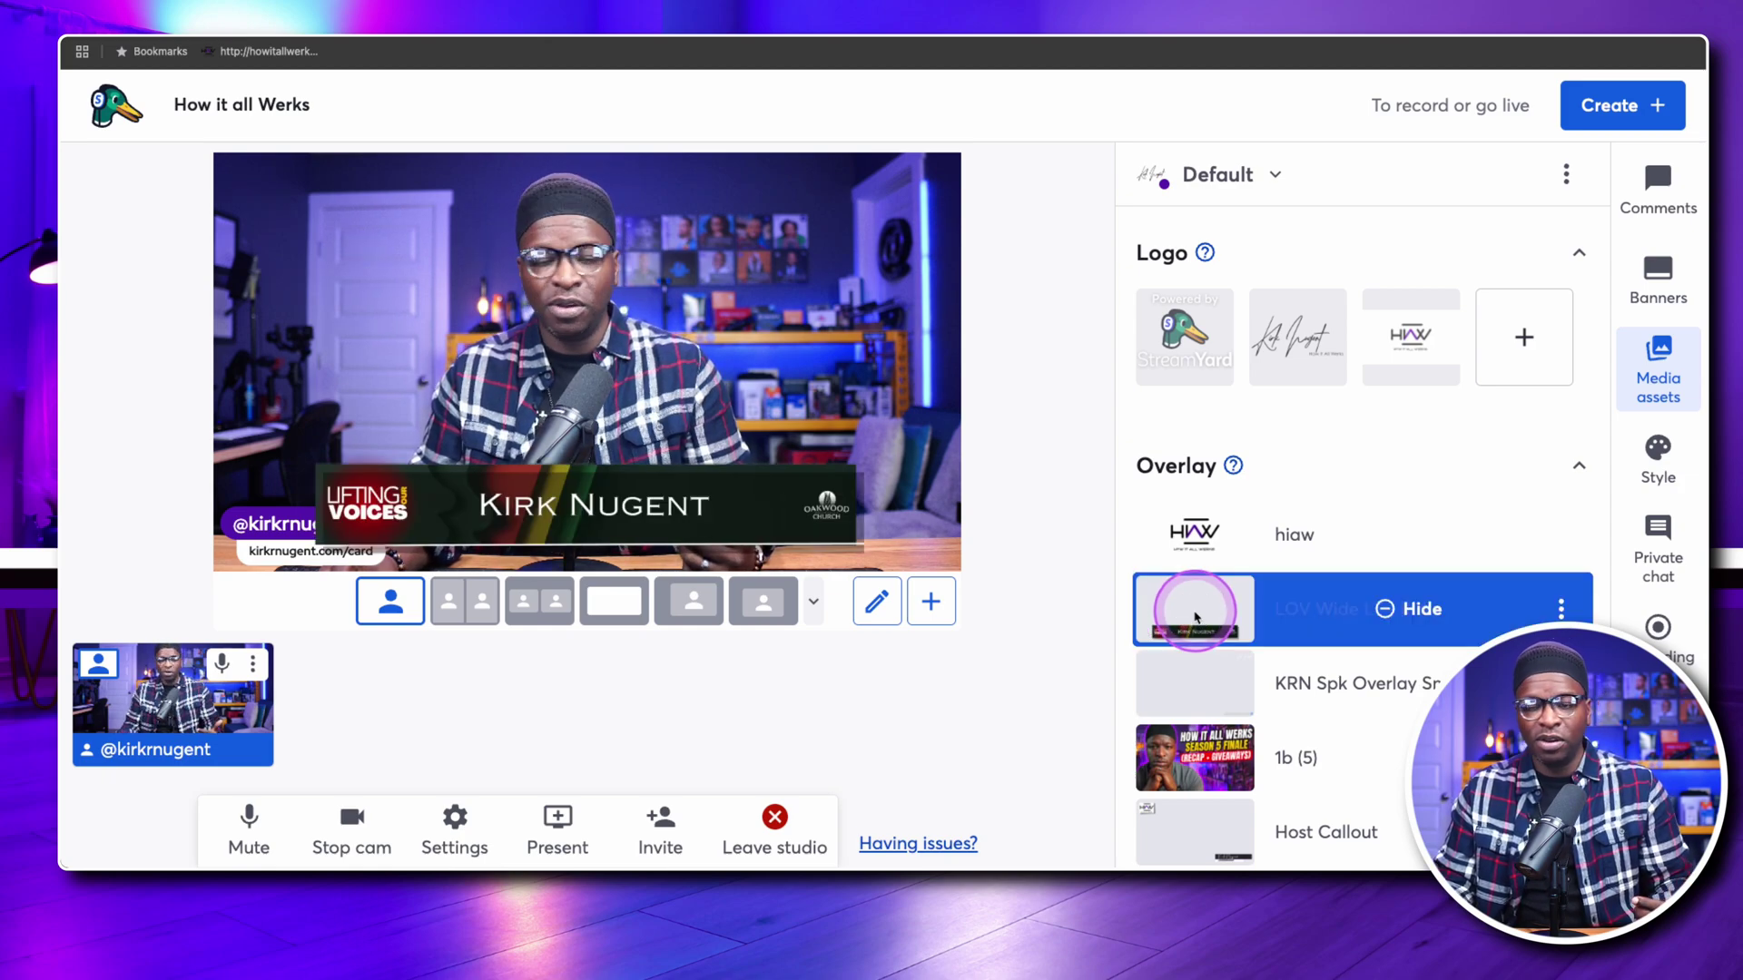
{"action": "left_click", "coordinate": [1196, 616]}
{"action": "scroll", "coordinate": [1239, 516], "scroll_direction": "down", "scroll_amount": 3}
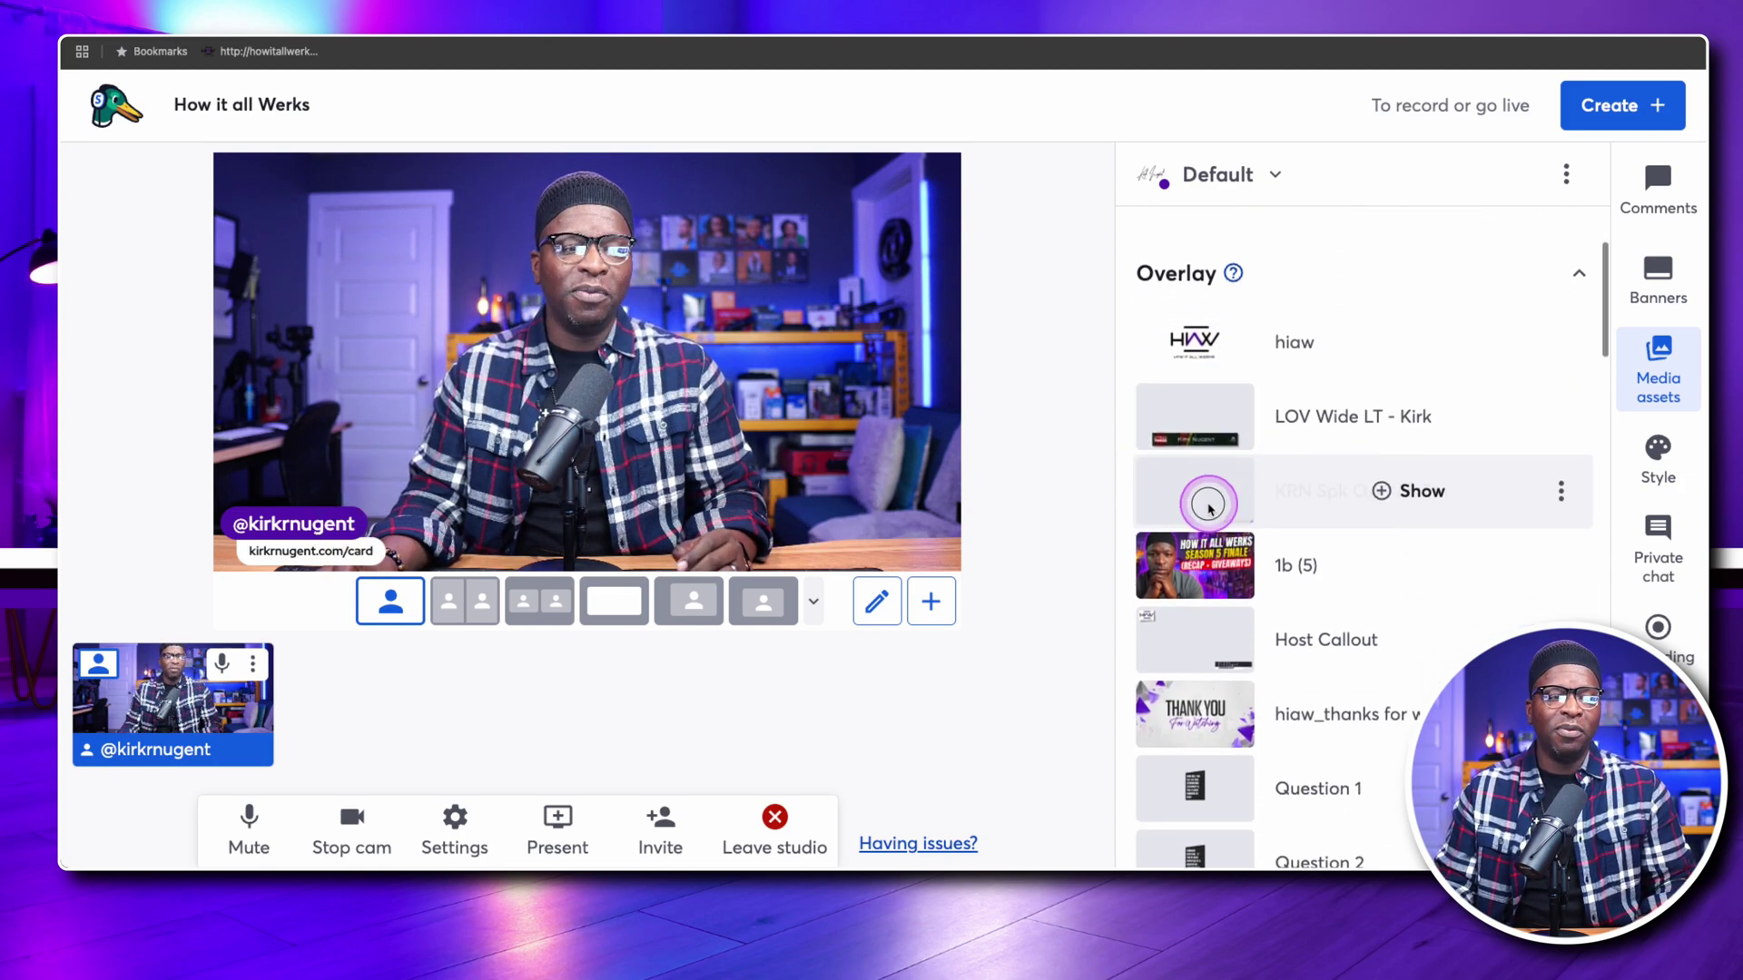
{"action": "left_click", "coordinate": [1209, 507]}
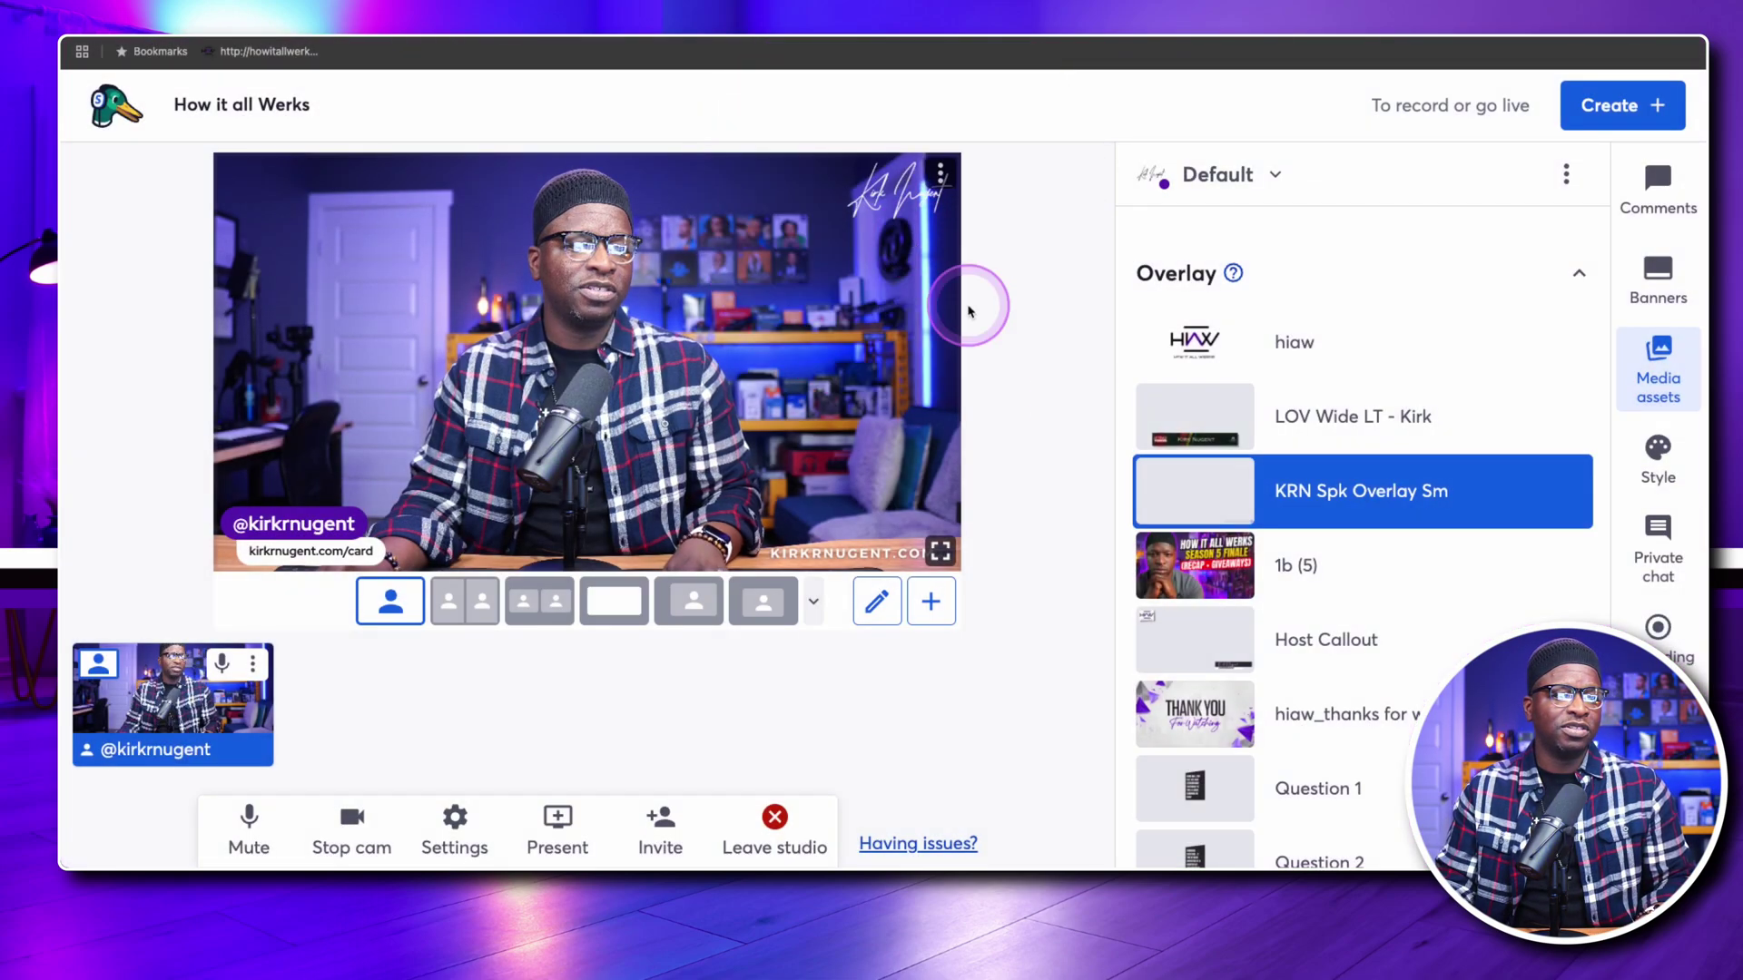
{"action": "left_click", "coordinate": [1286, 485]}
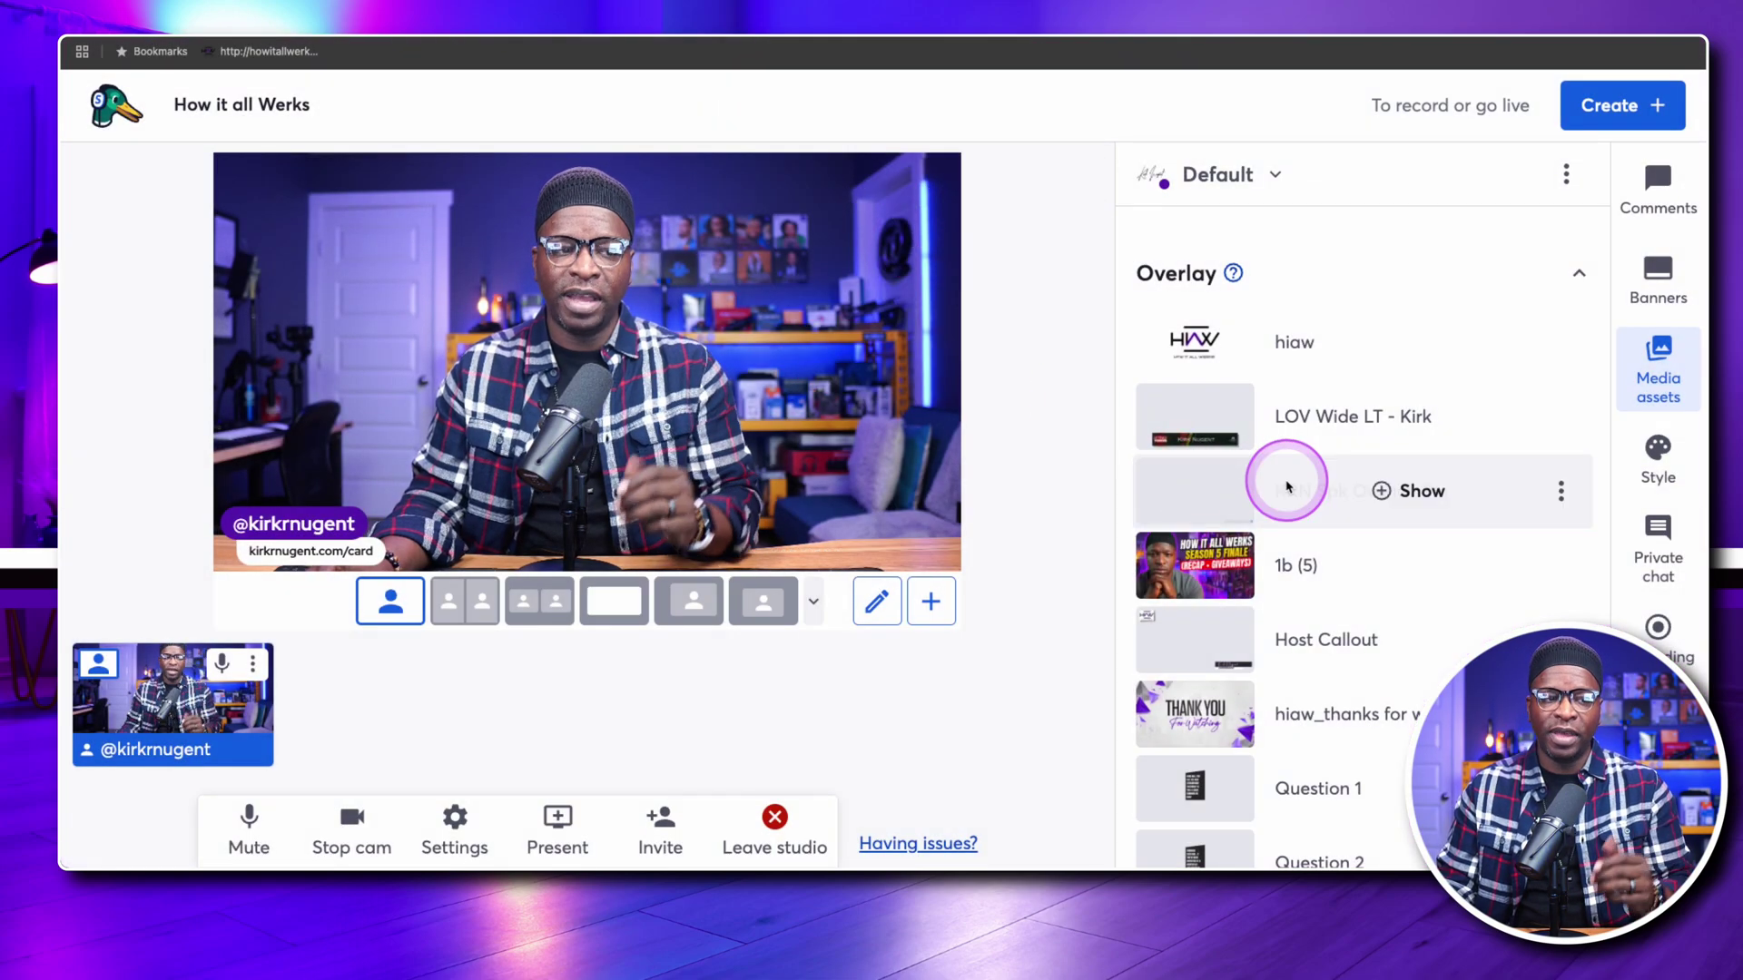
Show and then hide the hiaw_thanks for watching overlay.
{"action": "scroll", "coordinate": [1289, 483], "scroll_direction": "down", "scroll_amount": 3}
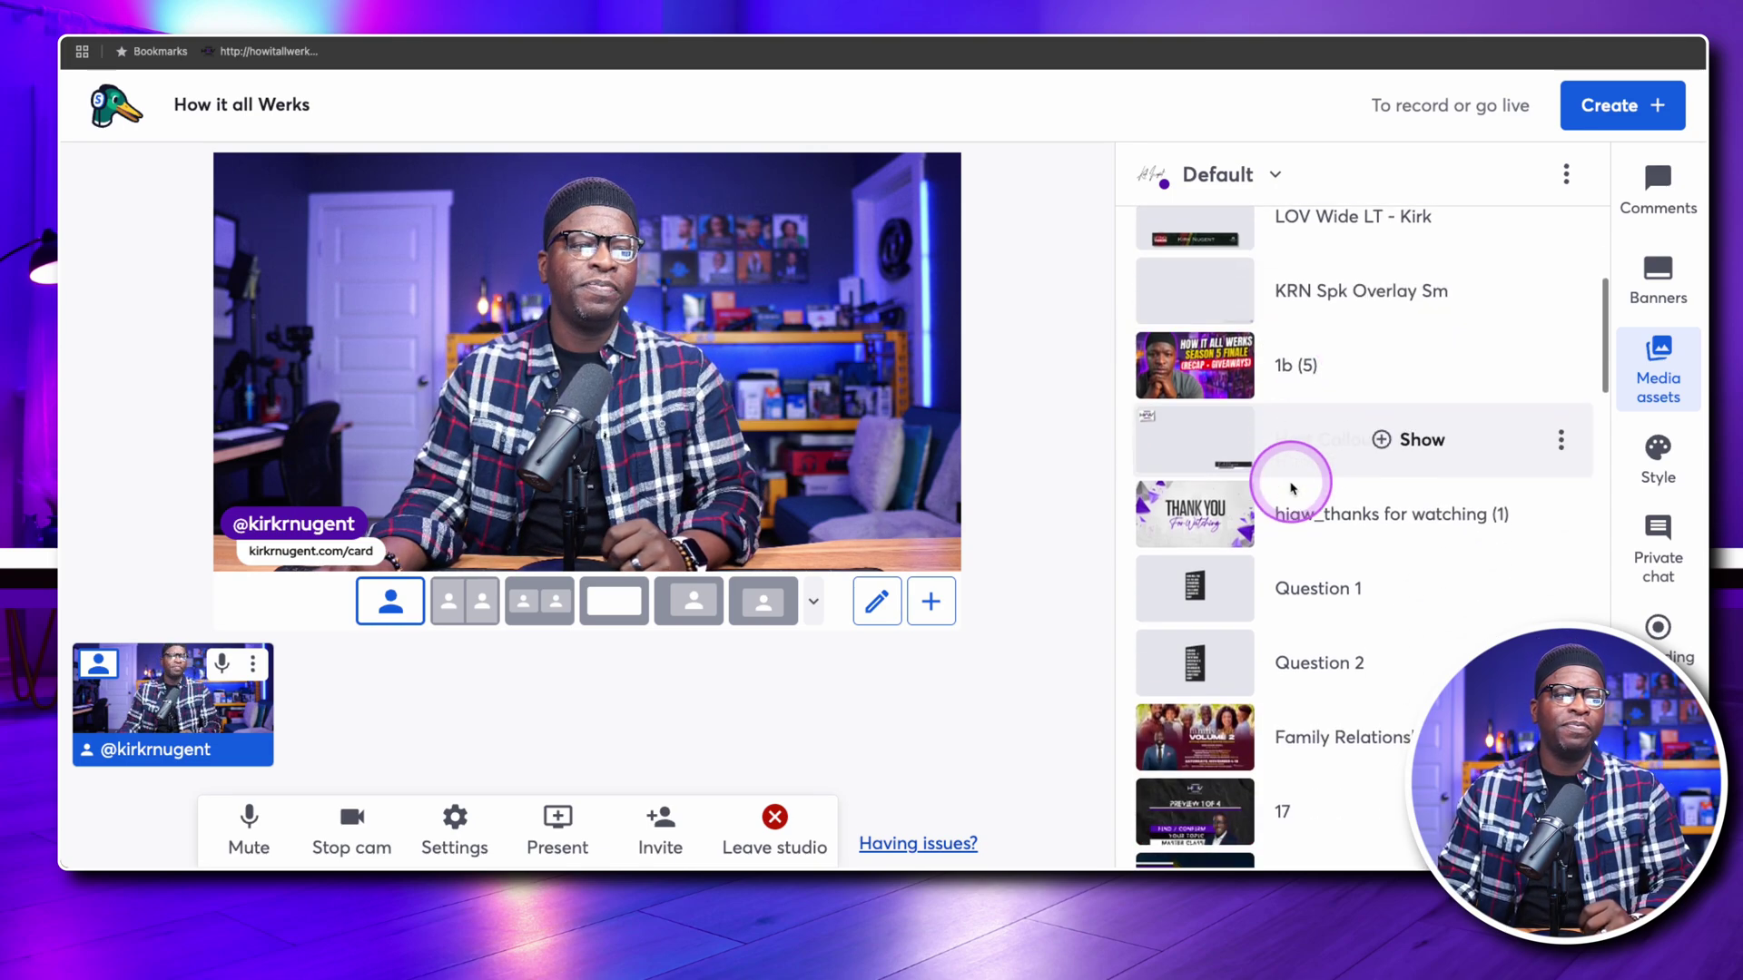
{"action": "scroll", "coordinate": [1293, 486], "scroll_direction": "up", "scroll_amount": 2}
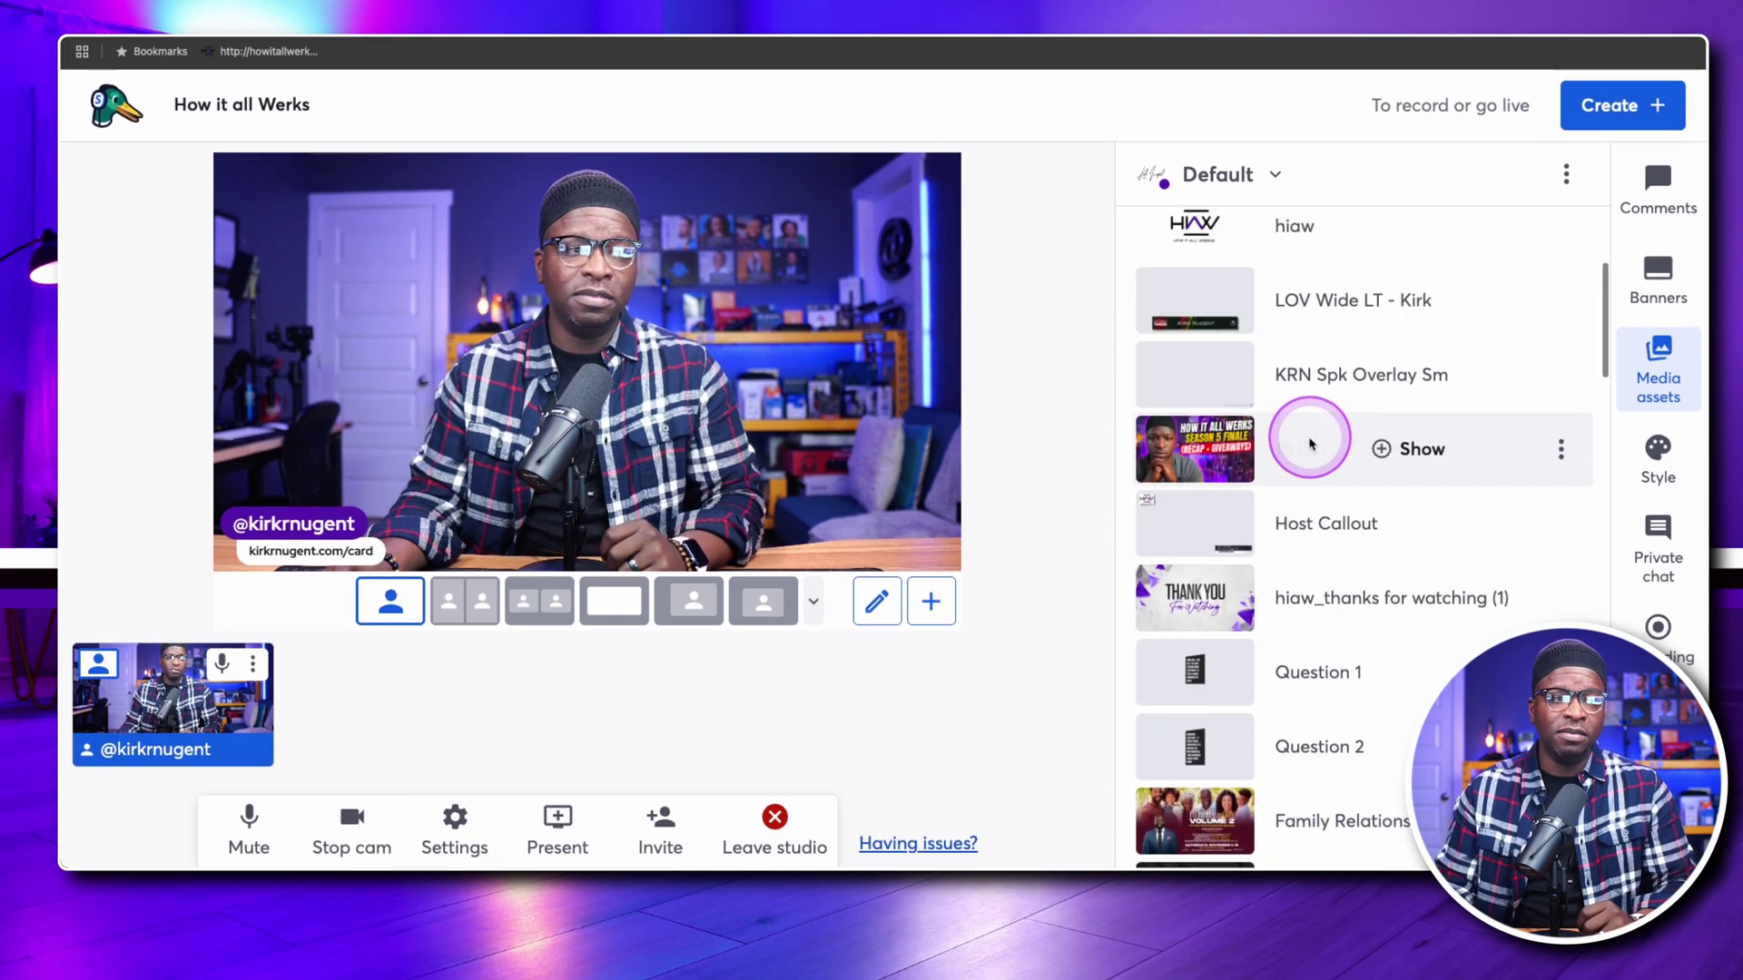
{"action": "scroll", "coordinate": [1298, 437], "scroll_direction": "up", "scroll_amount": 3}
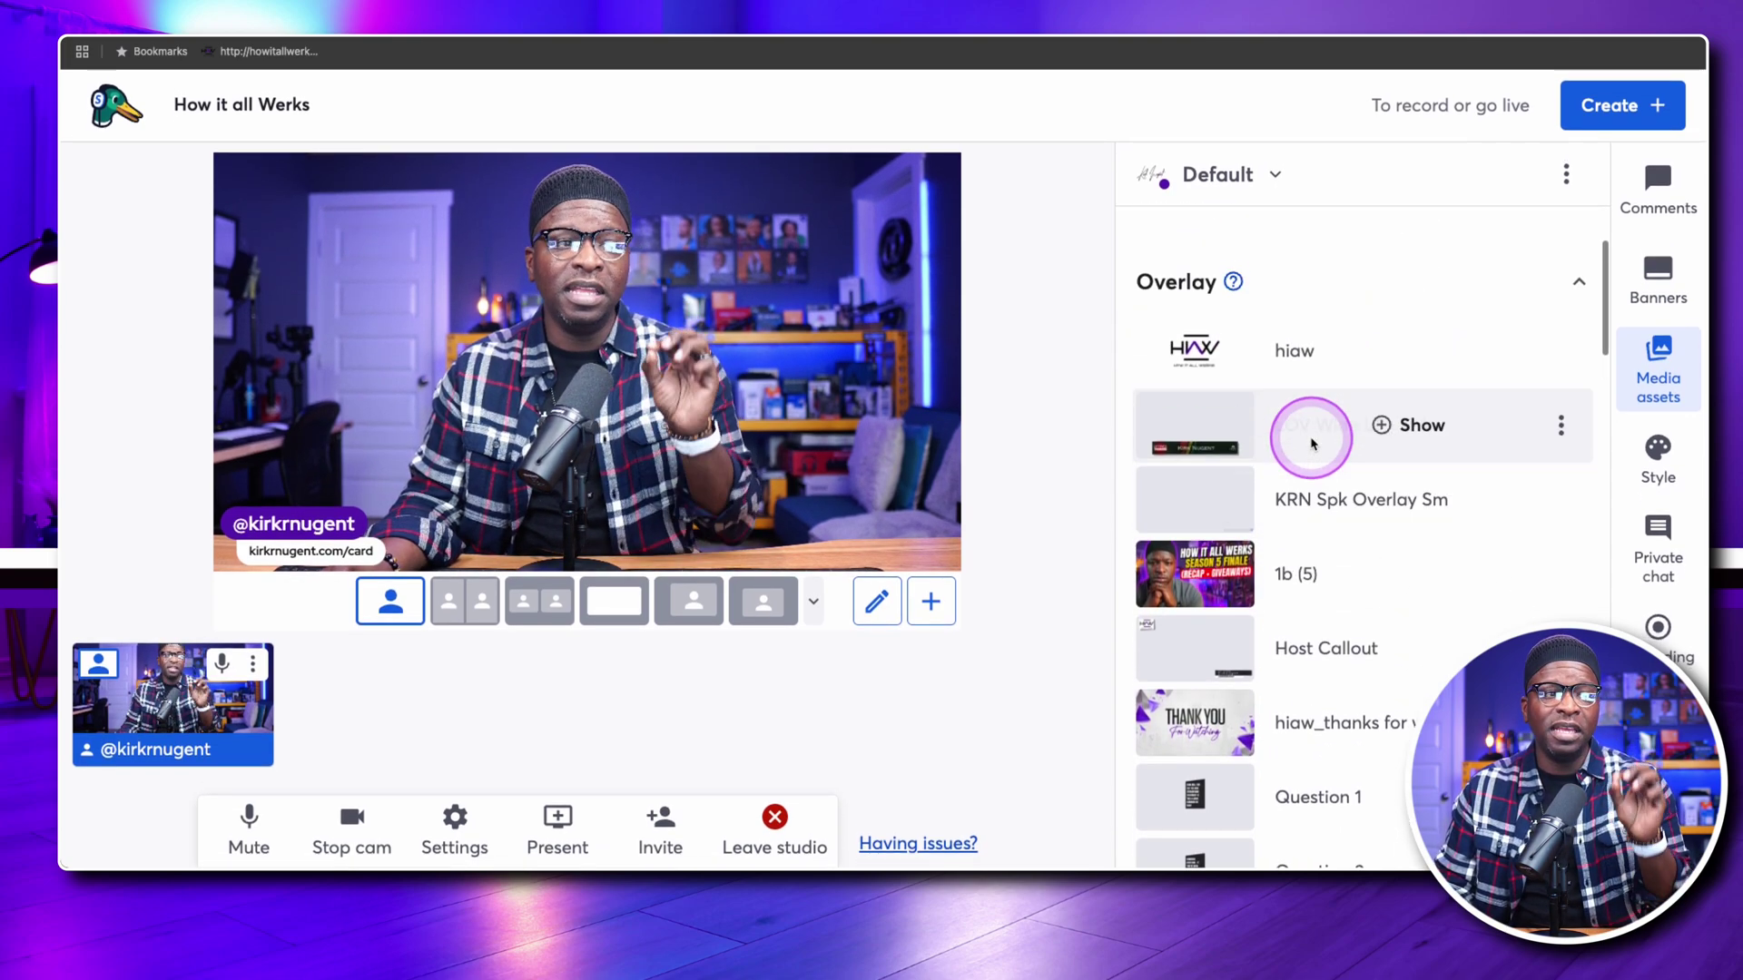
{"action": "scroll", "coordinate": [1313, 417], "scroll_direction": "down", "scroll_amount": 2}
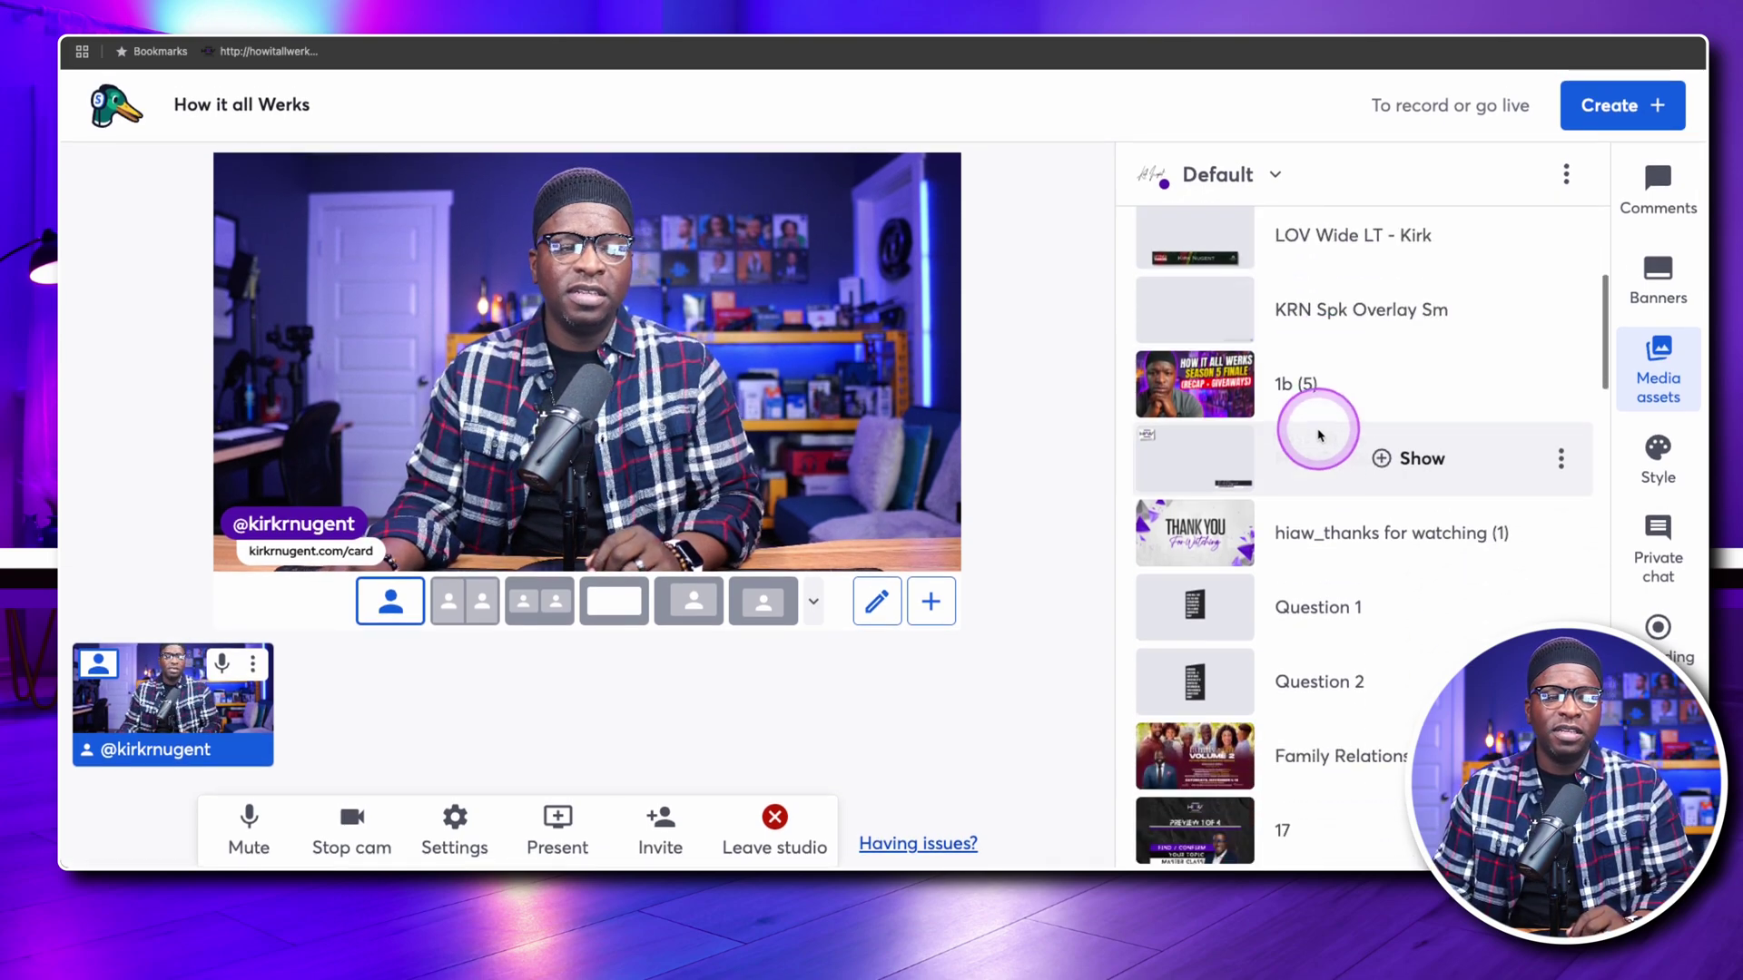
{"action": "left_click", "coordinate": [1310, 534]}
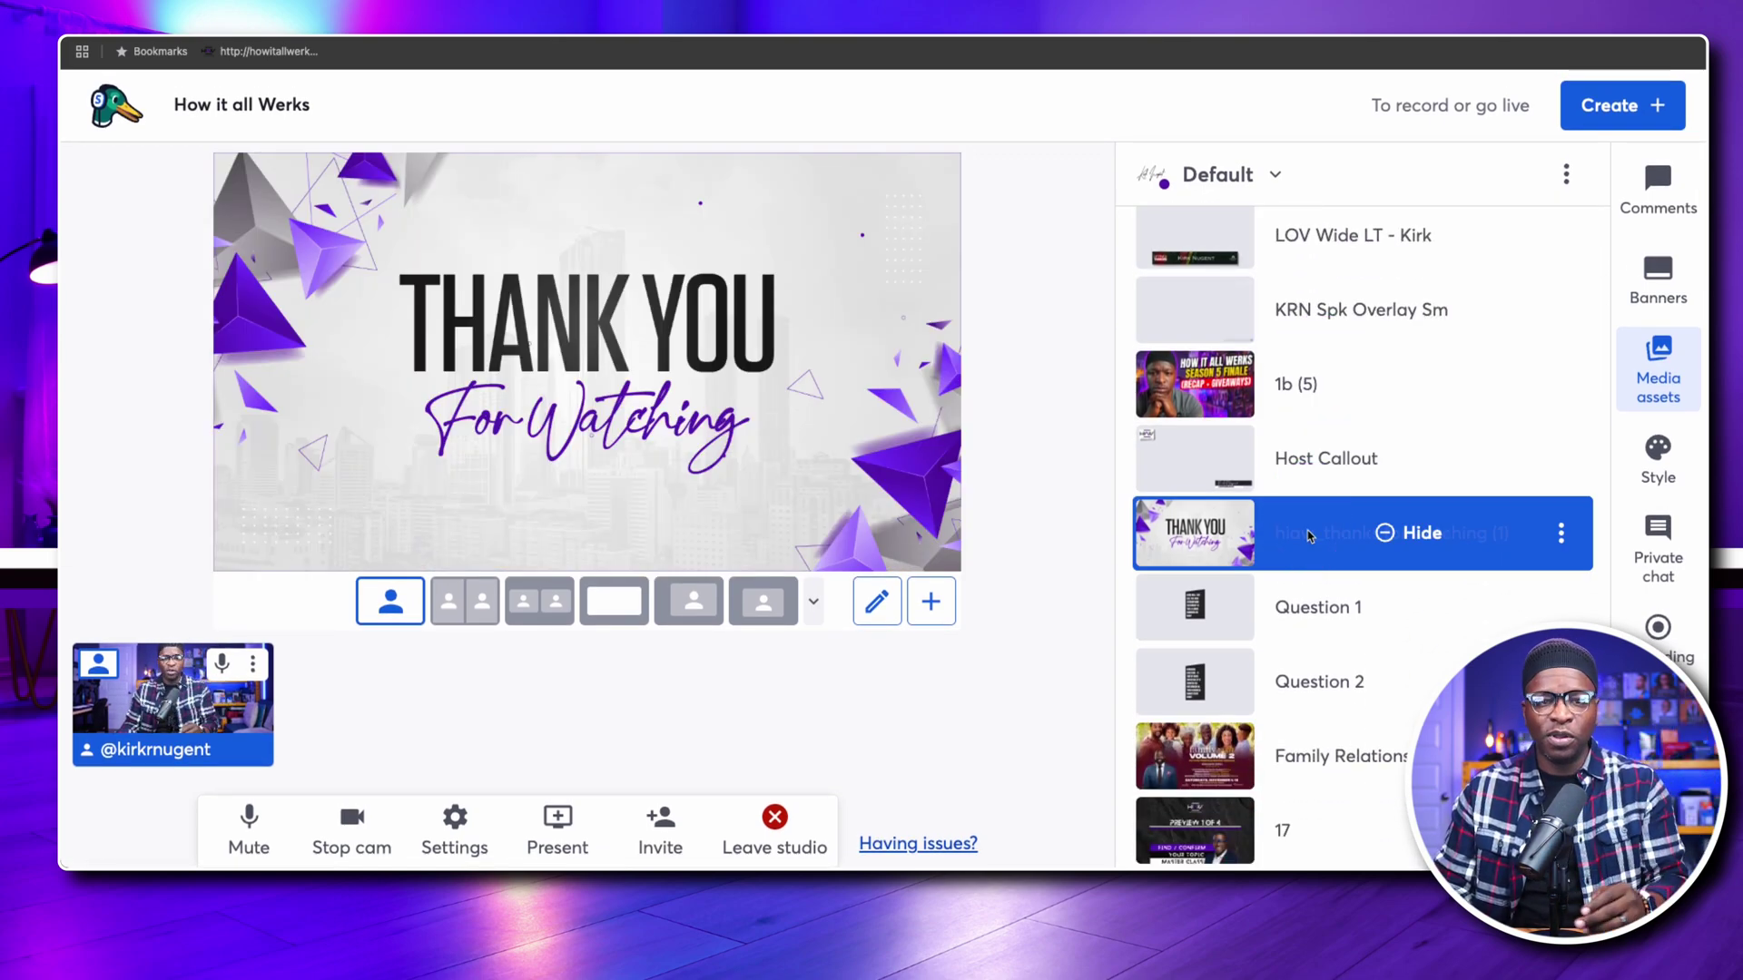
{"action": "left_click", "coordinate": [1310, 534]}
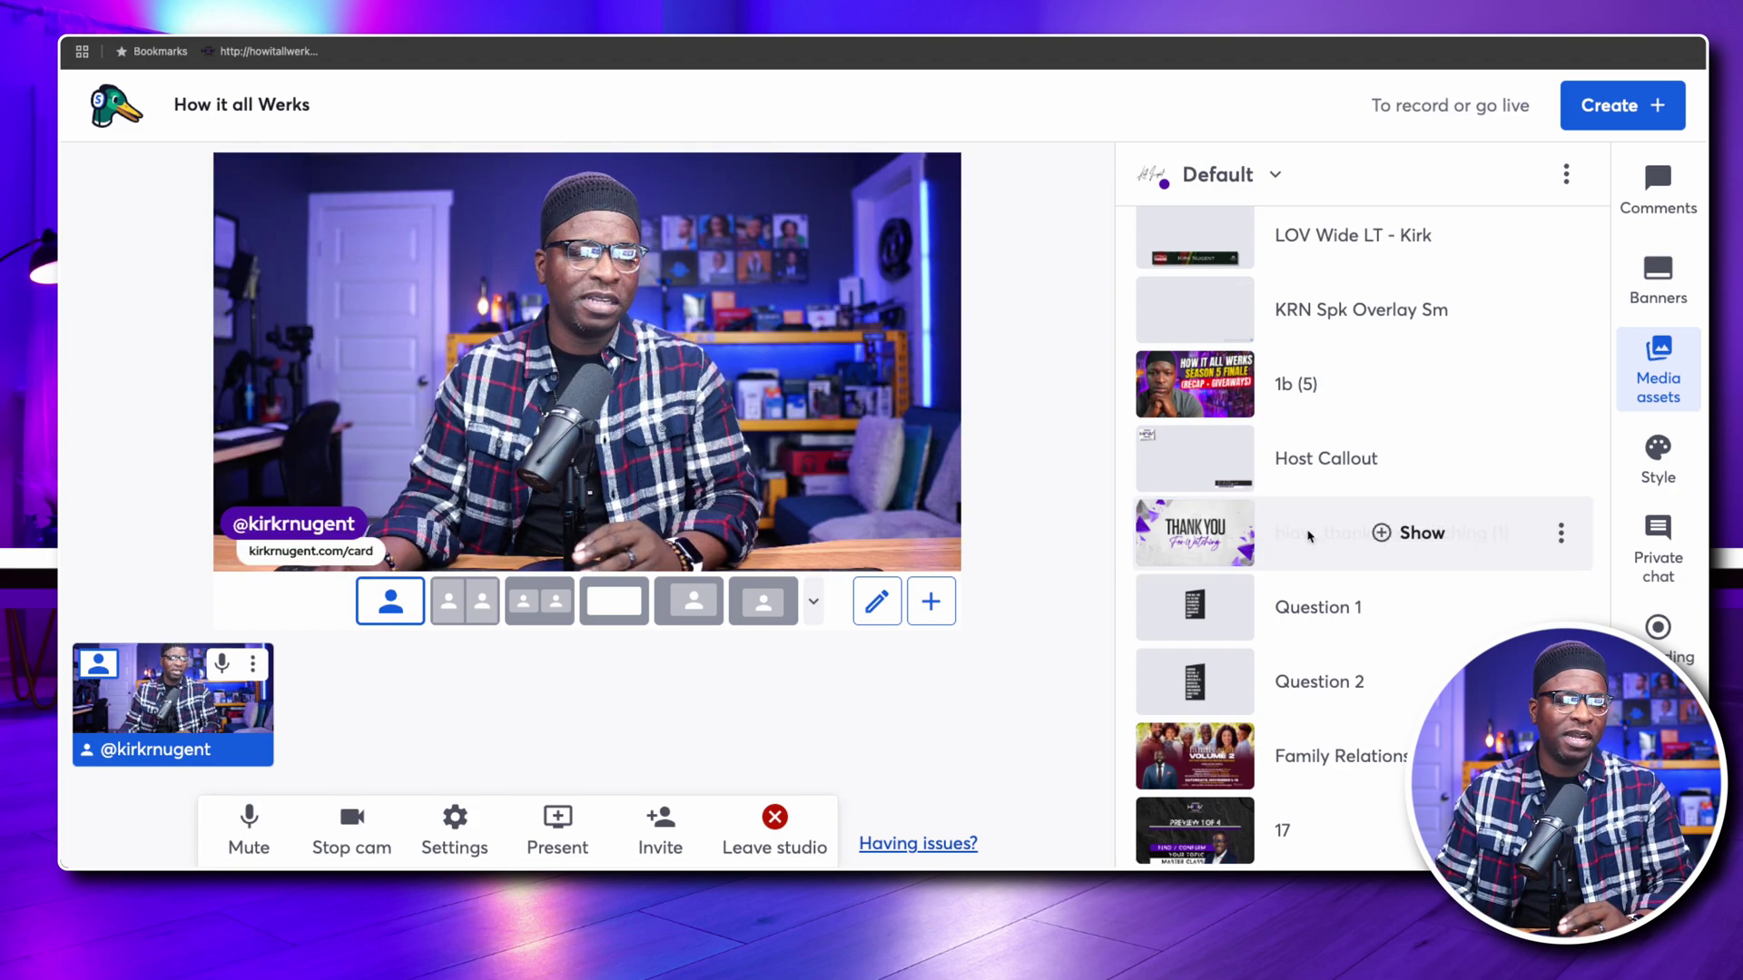
Show and hide the 17 overlay, then show the What Are You Expecting thumbnail overlay.
{"action": "scroll", "coordinate": [1307, 531], "scroll_direction": "down", "scroll_amount": 2}
{"action": "left_click", "coordinate": [1317, 604]}
{"action": "left_click", "coordinate": [1291, 649]}
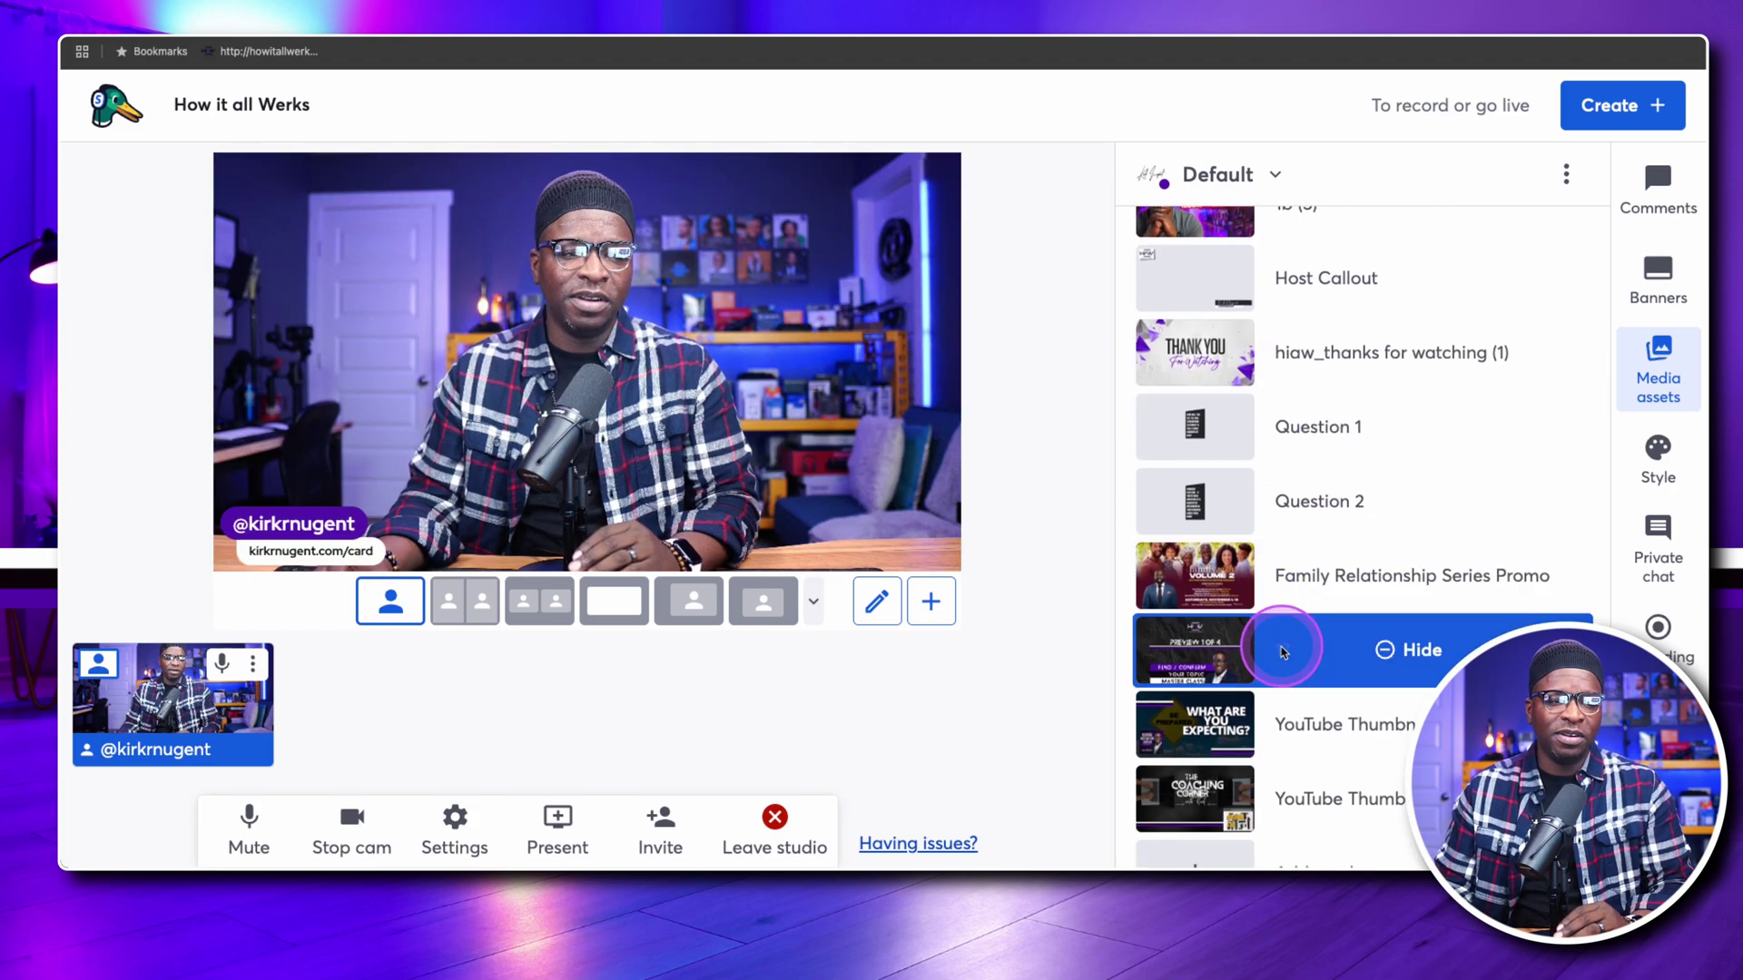
{"action": "left_click", "coordinate": [1293, 651]}
{"action": "scroll", "coordinate": [1311, 594], "scroll_direction": "down", "scroll_amount": 2}
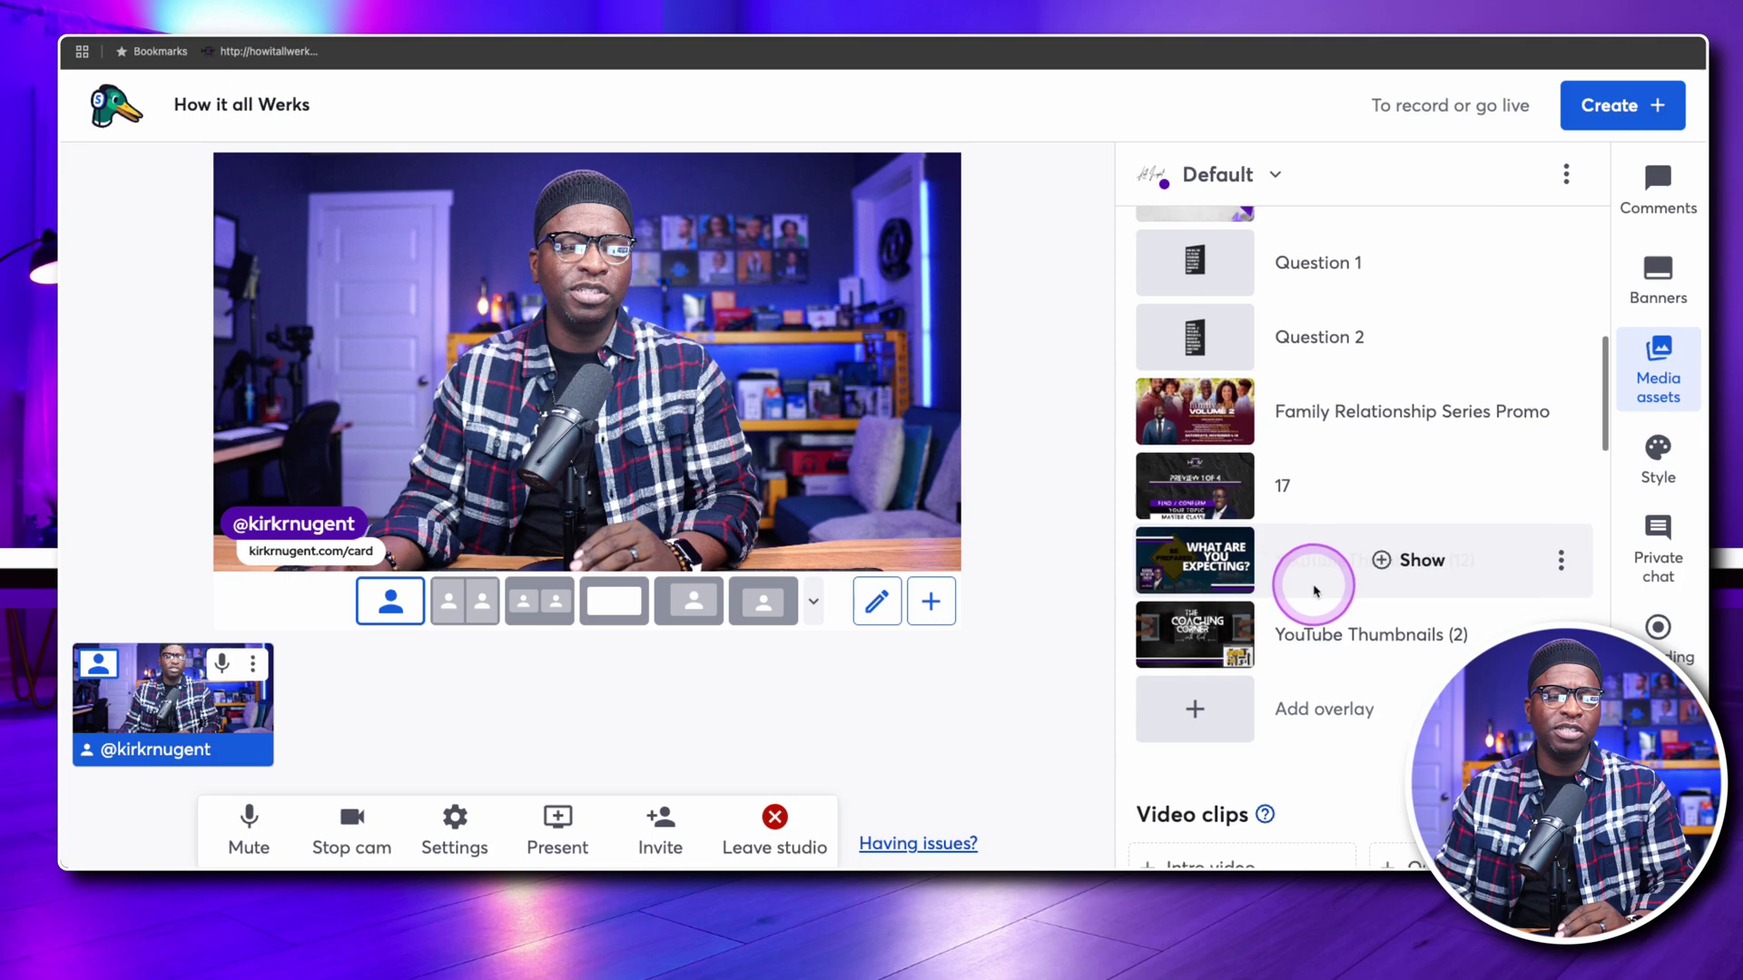
{"action": "left_click", "coordinate": [1316, 567]}
Hide the What Are You Expecting thumbnail overlay from the broadcast.
{"action": "left_click", "coordinate": [1316, 567]}
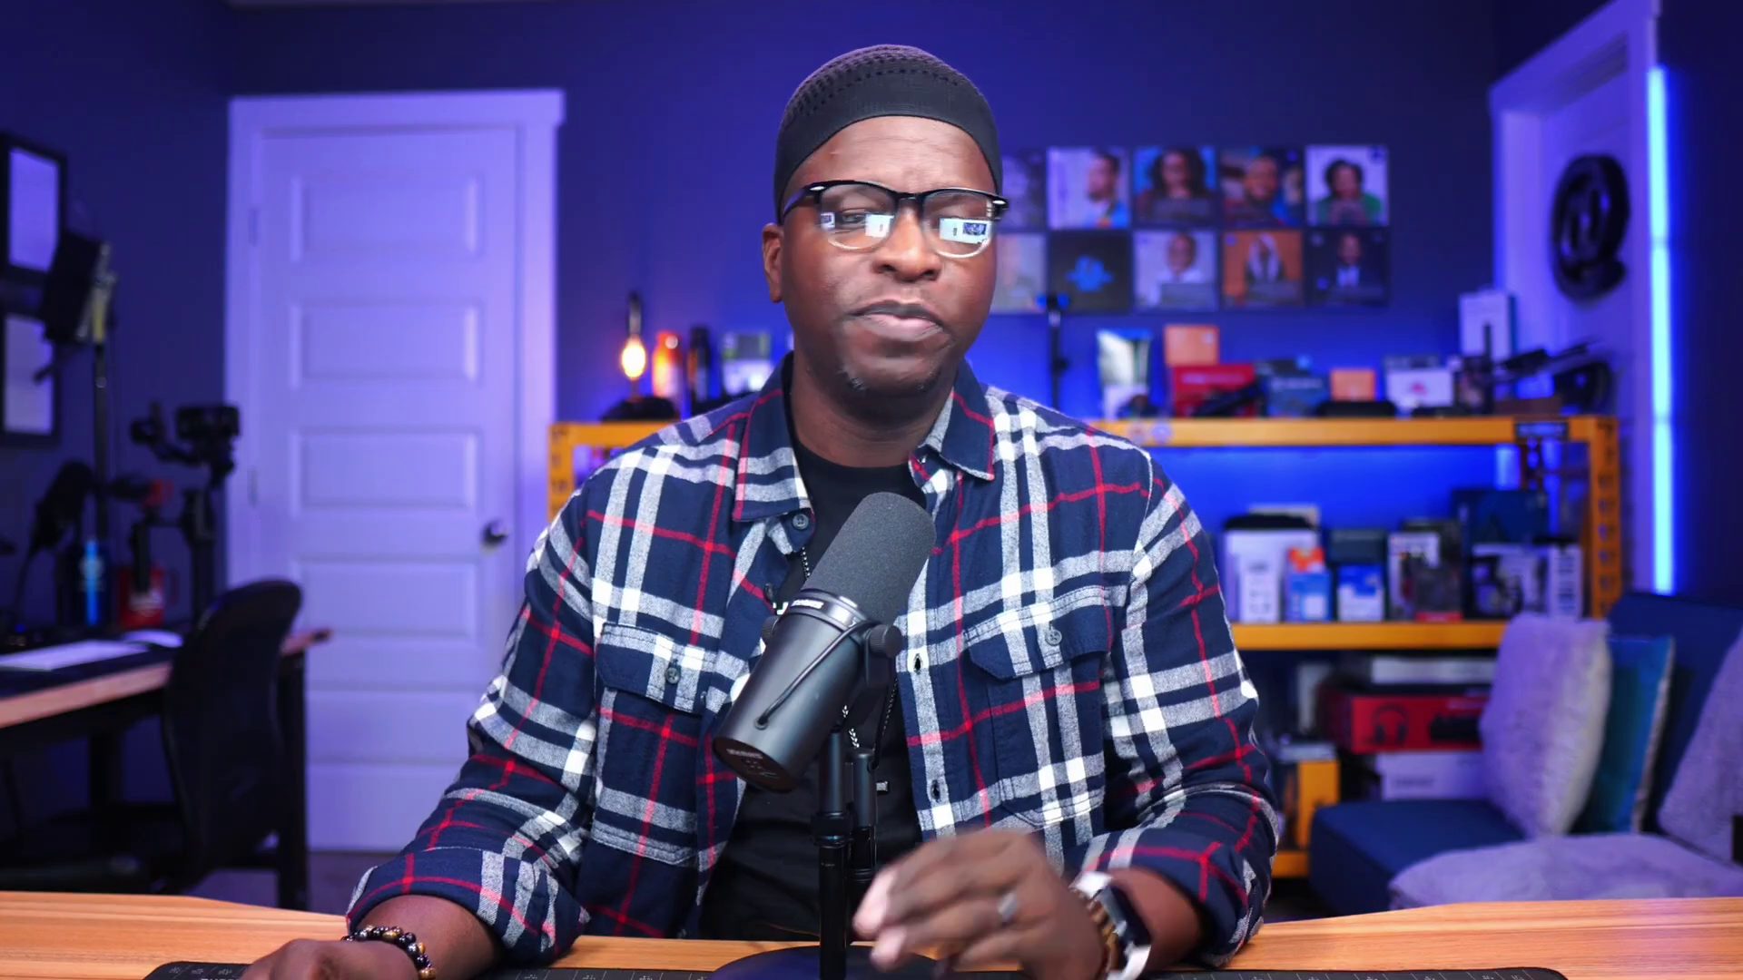
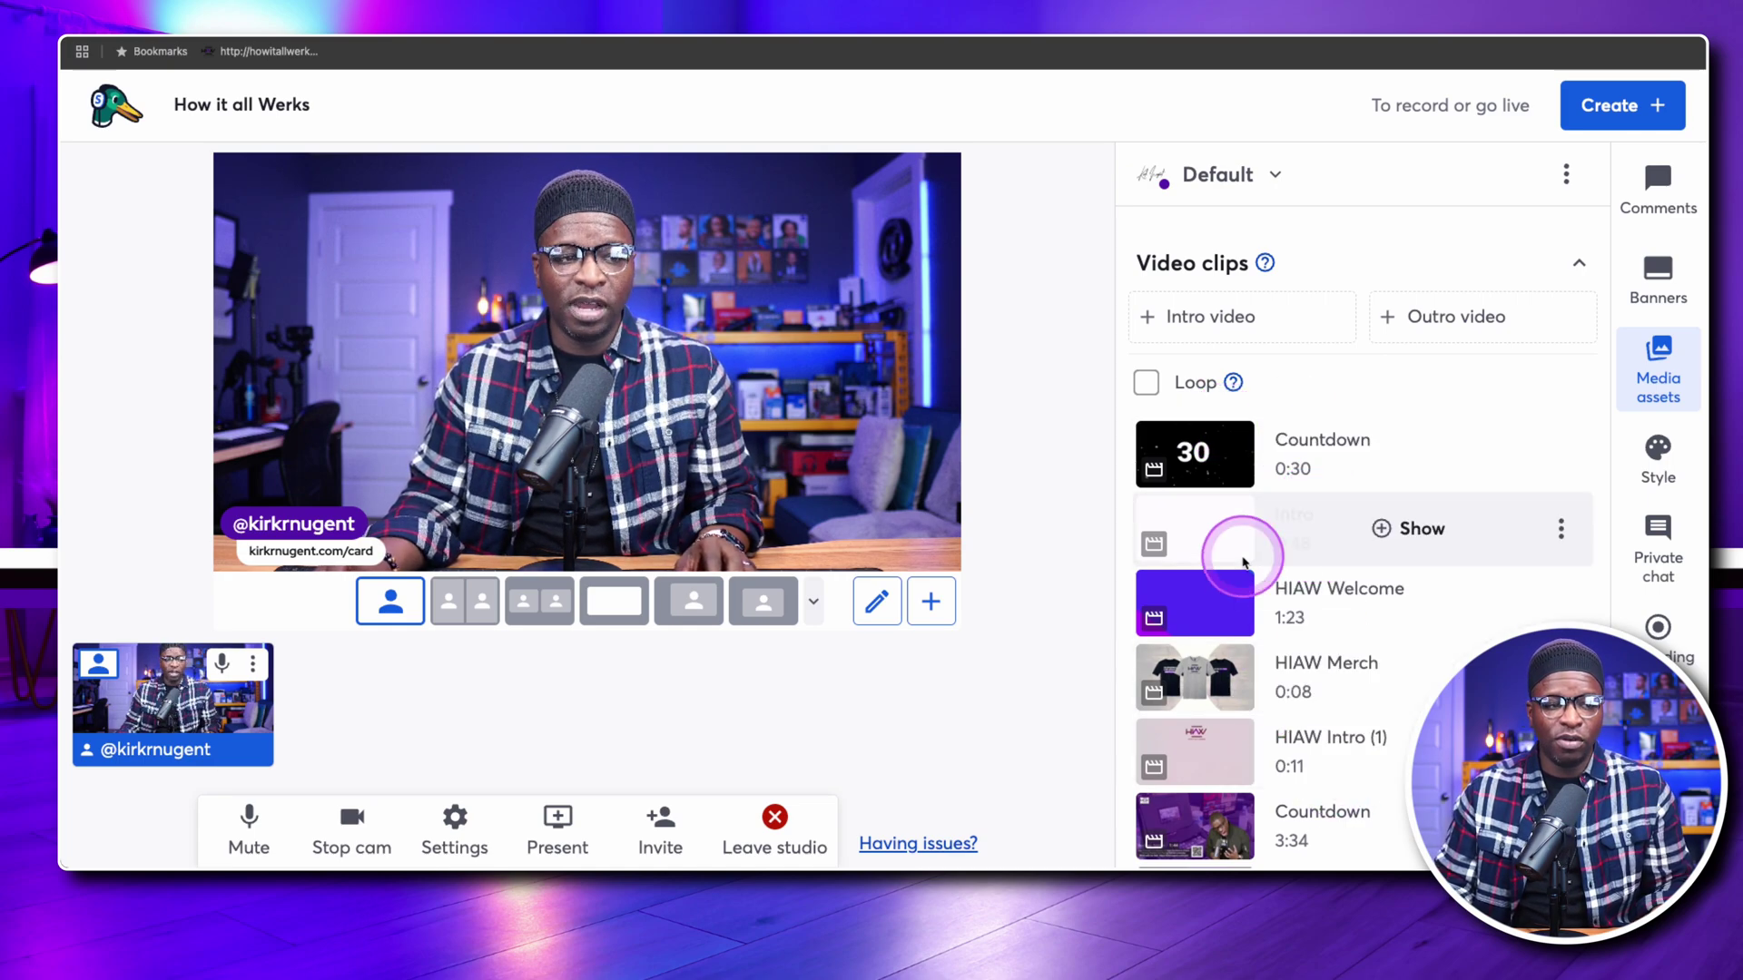
{"action": "scroll", "coordinate": [1269, 583], "scroll_direction": "down", "scroll_amount": 3}
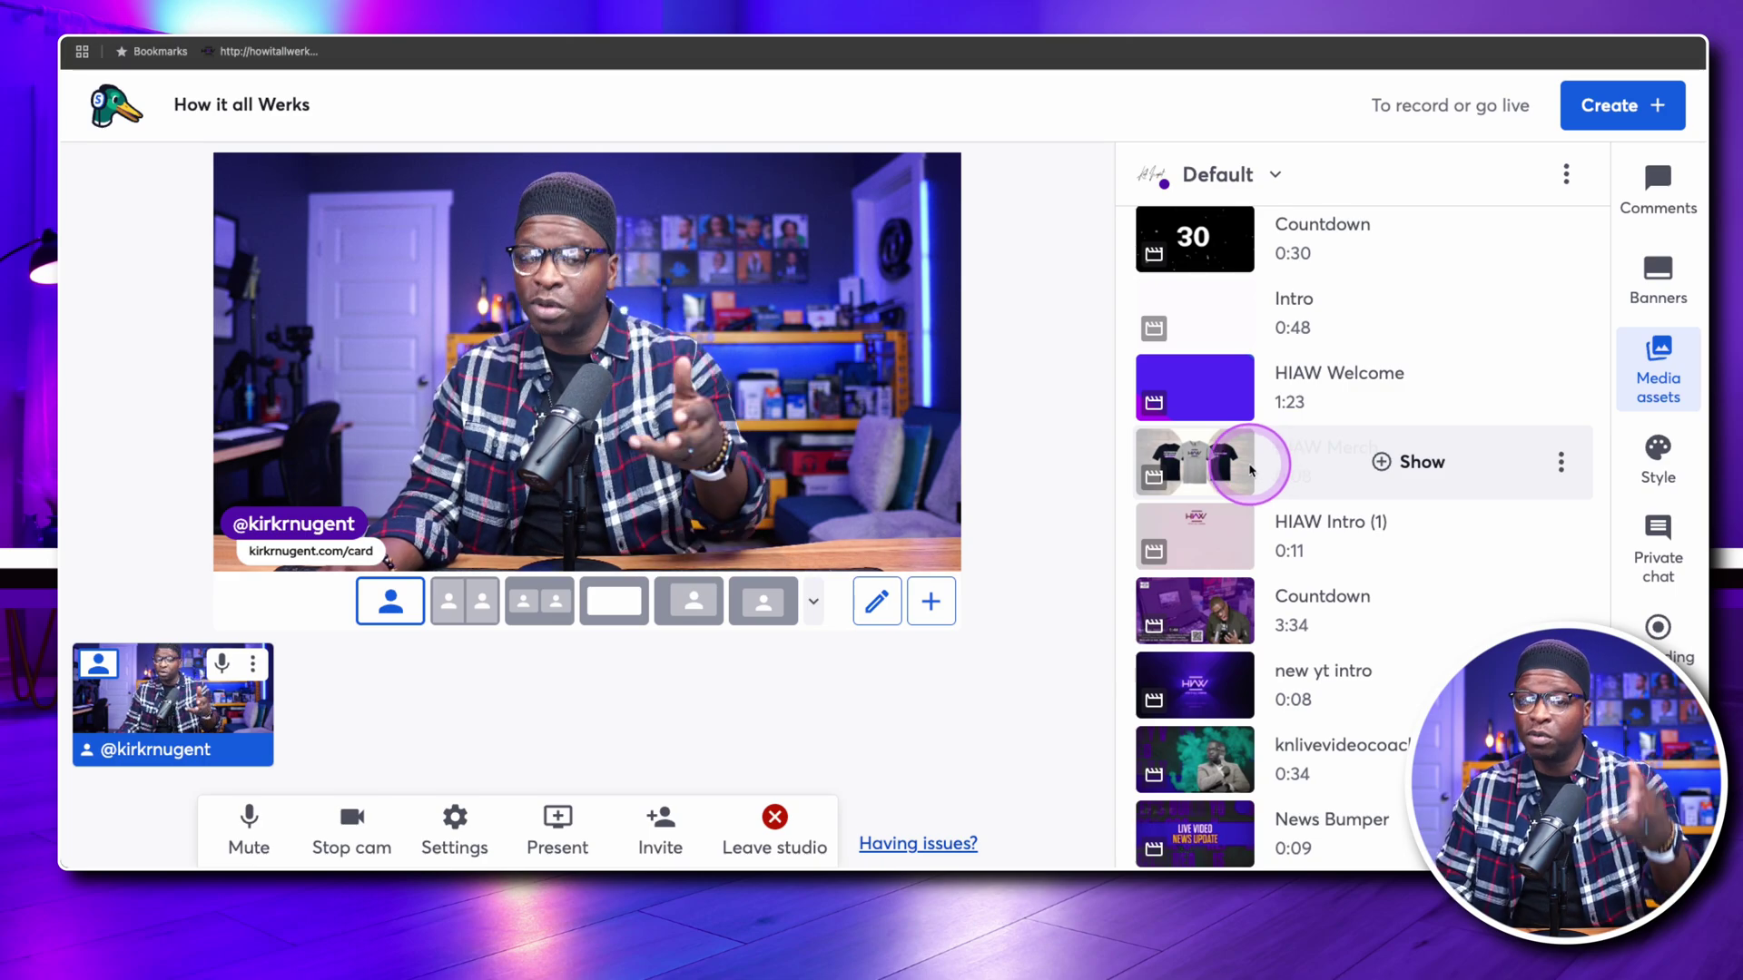
{"action": "scroll", "coordinate": [1262, 472], "scroll_direction": "down", "scroll_amount": 10}
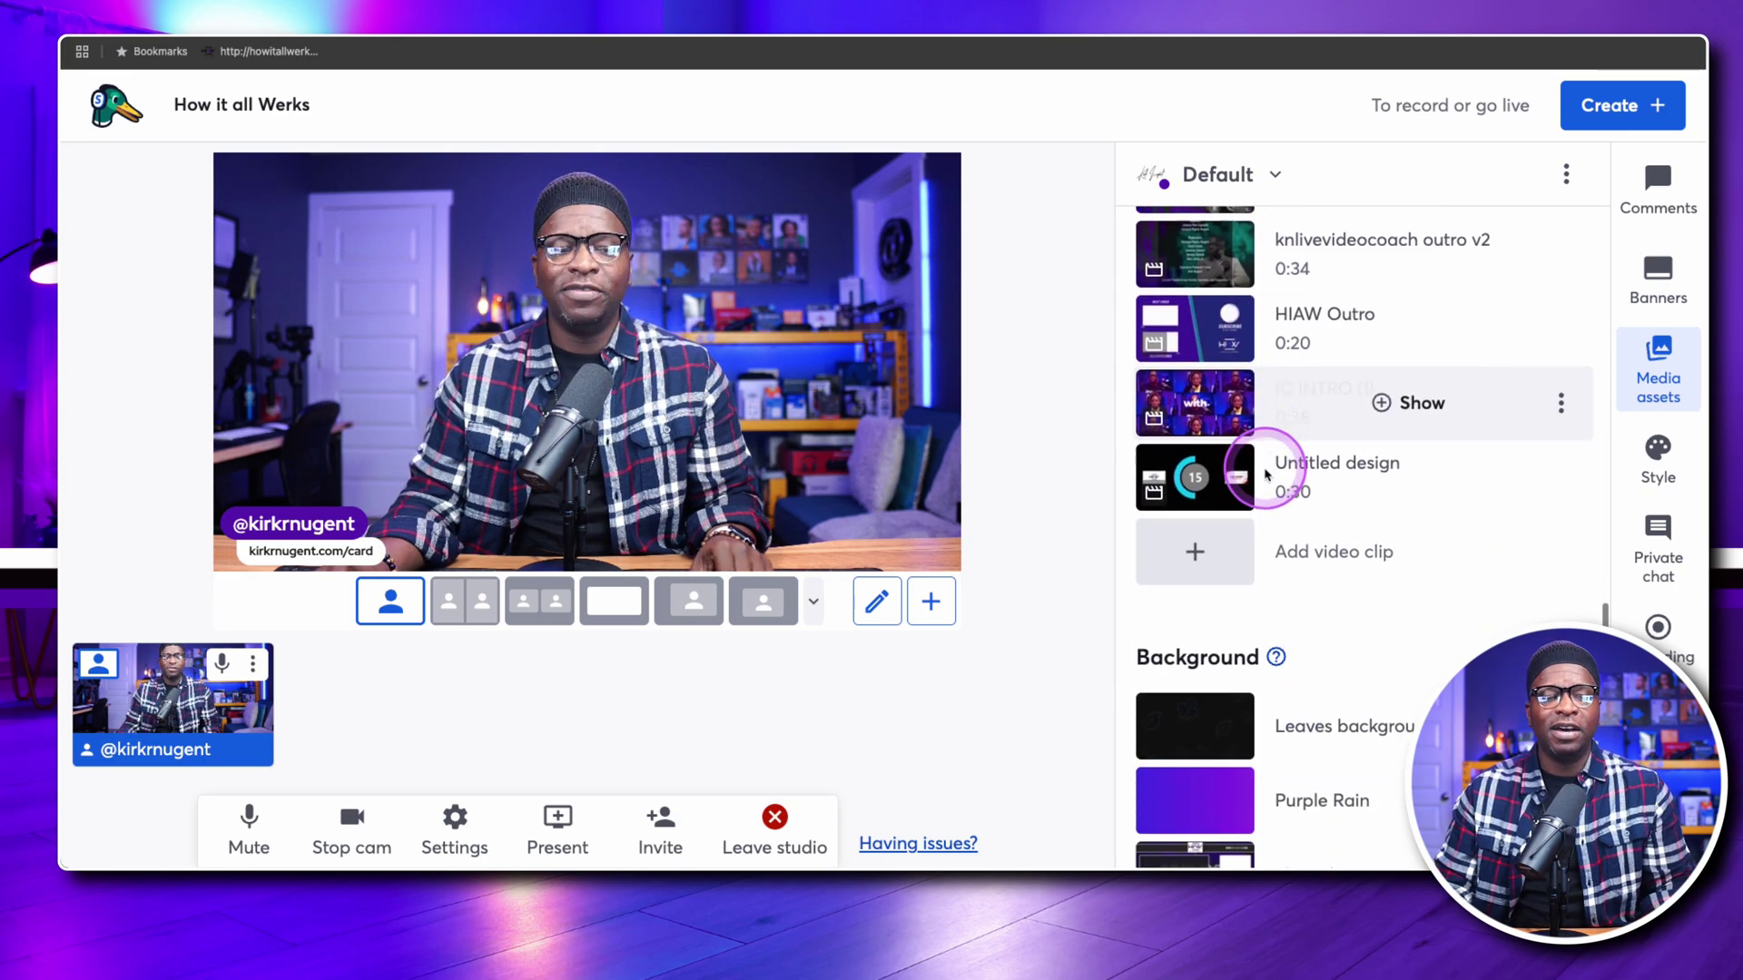
{"action": "scroll", "coordinate": [1262, 468], "scroll_direction": "down", "scroll_amount": 1}
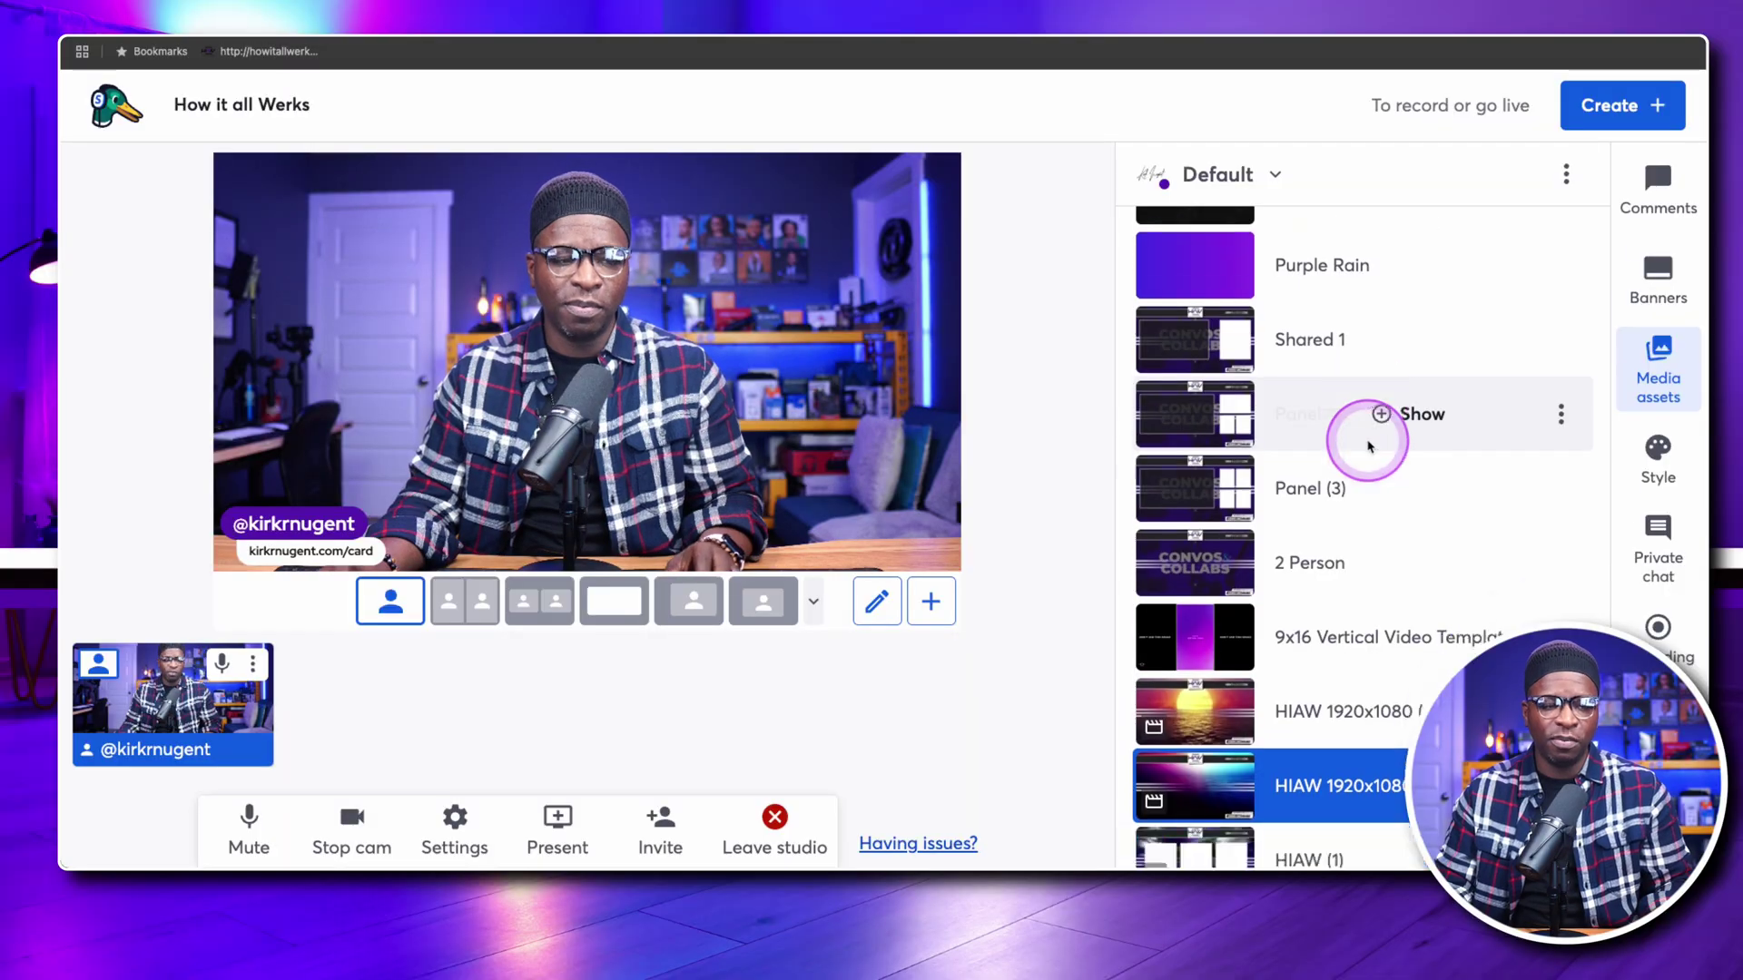
{"action": "scroll", "coordinate": [1362, 445], "scroll_direction": "down", "scroll_amount": 2}
{"action": "scroll", "coordinate": [1369, 444], "scroll_direction": "down", "scroll_amount": 1}
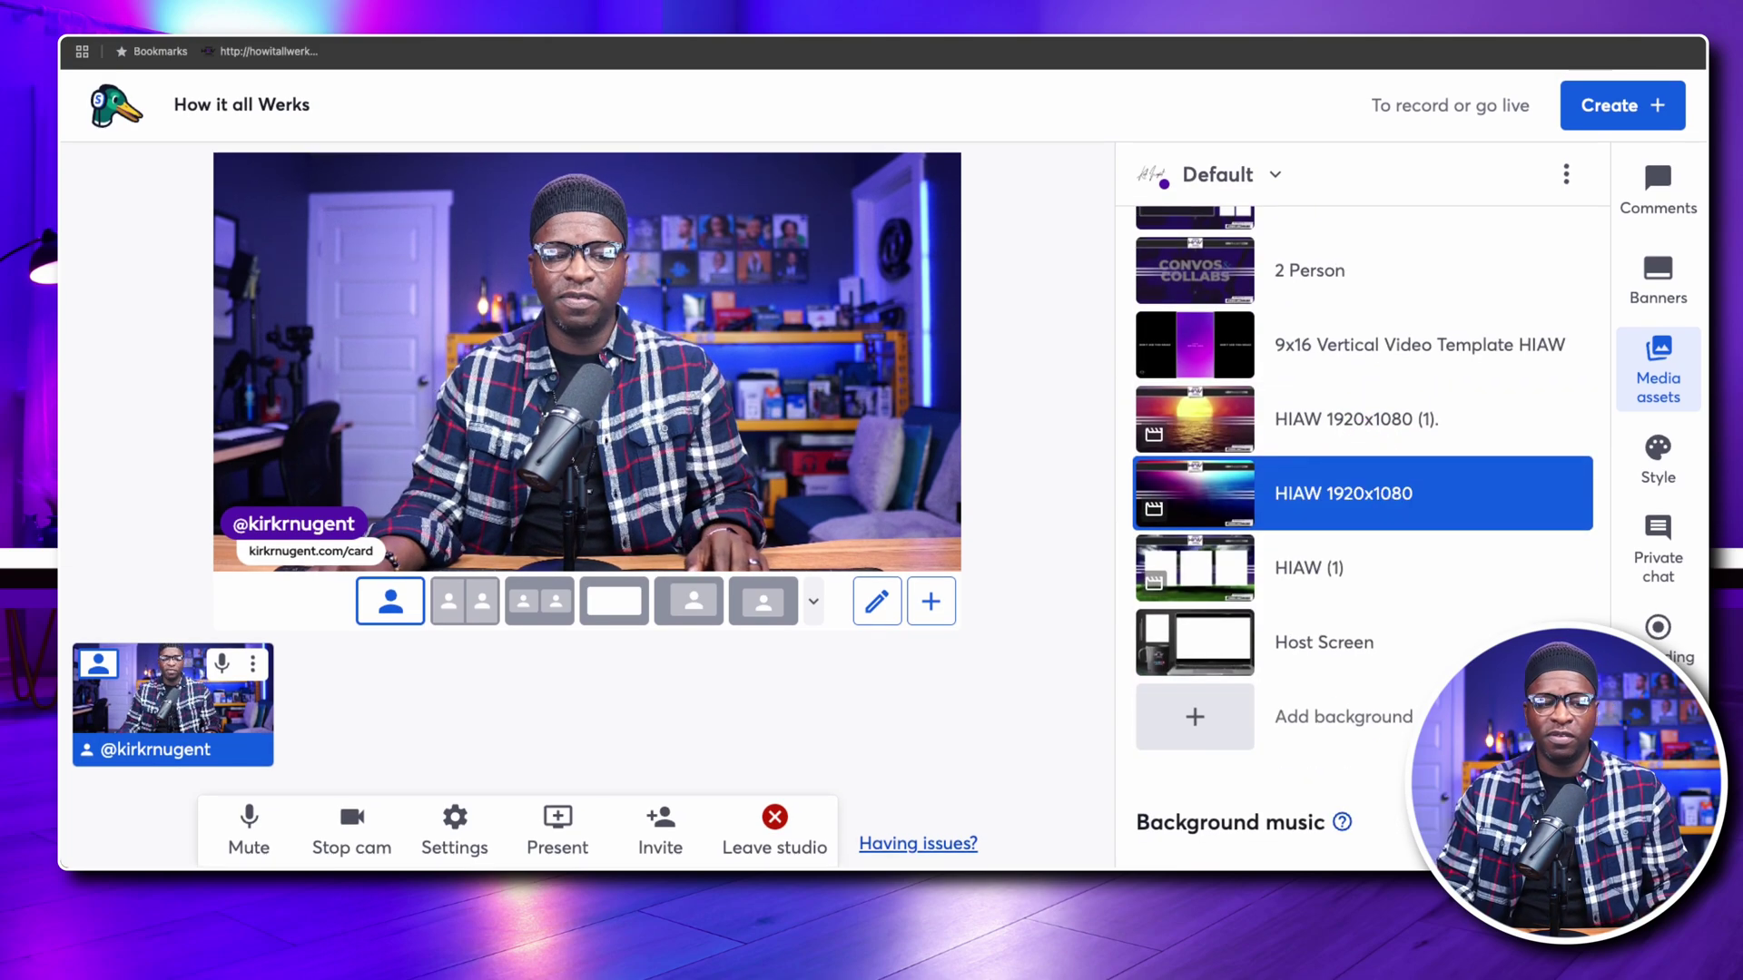
{"action": "scroll", "coordinate": [1335, 665], "scroll_direction": "down", "scroll_amount": 5}
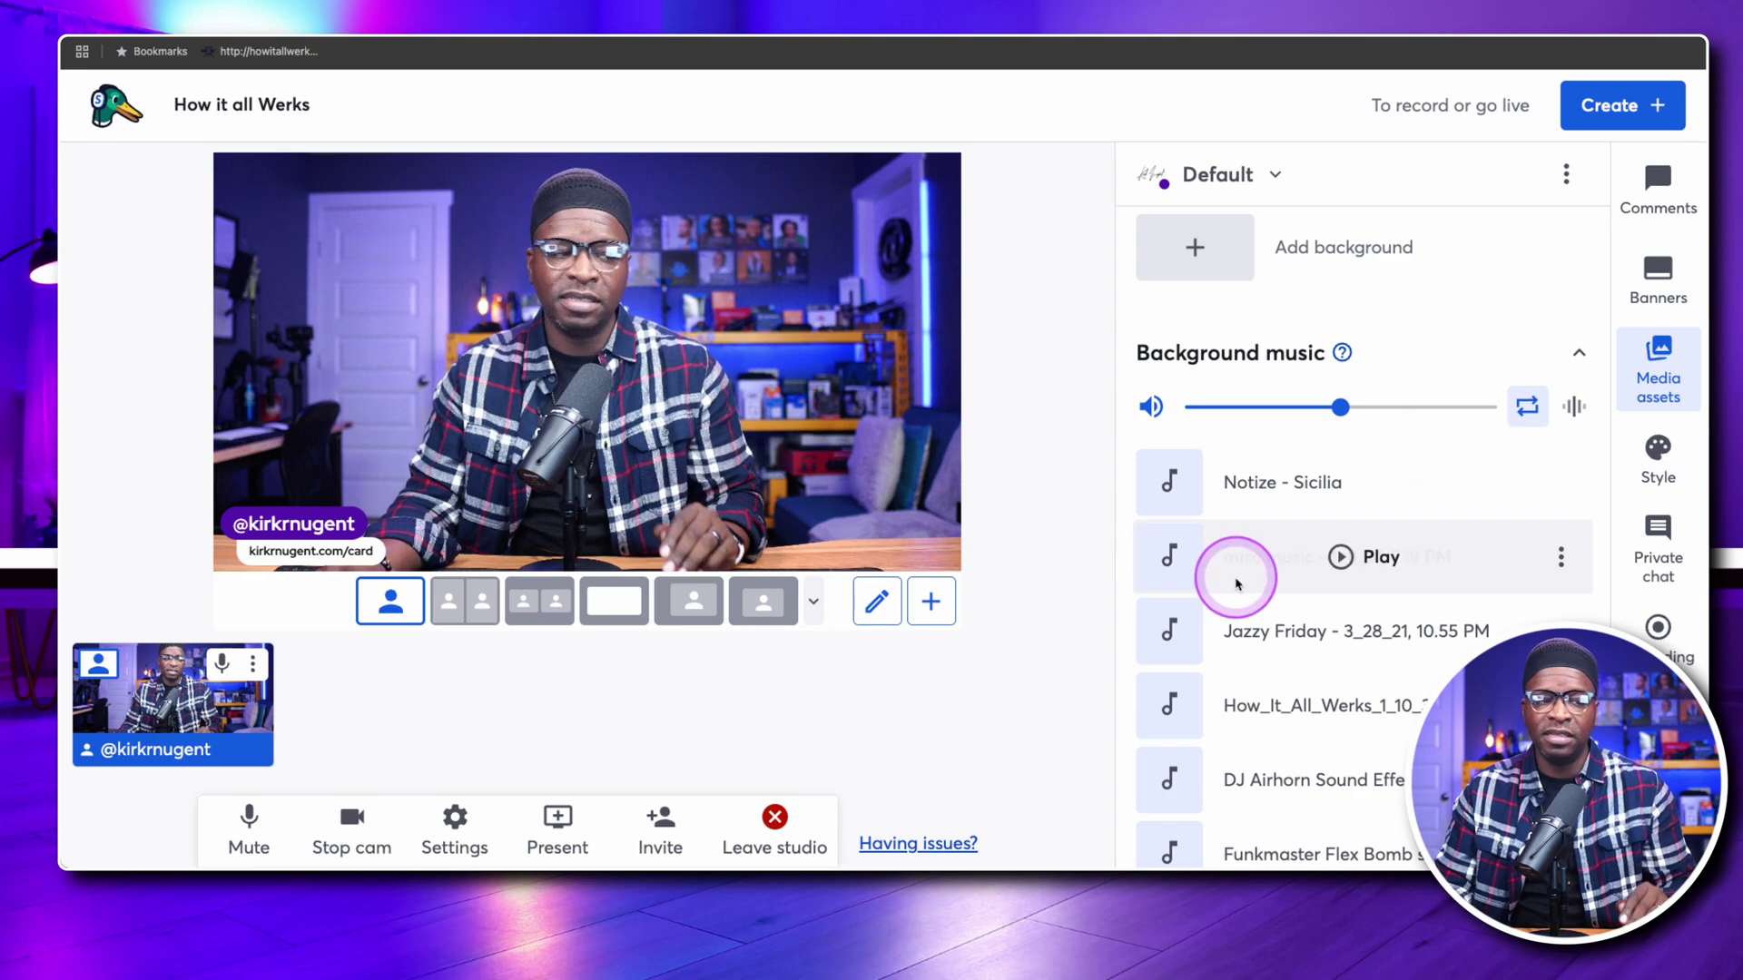
{"action": "left_click", "coordinate": [442, 821]}
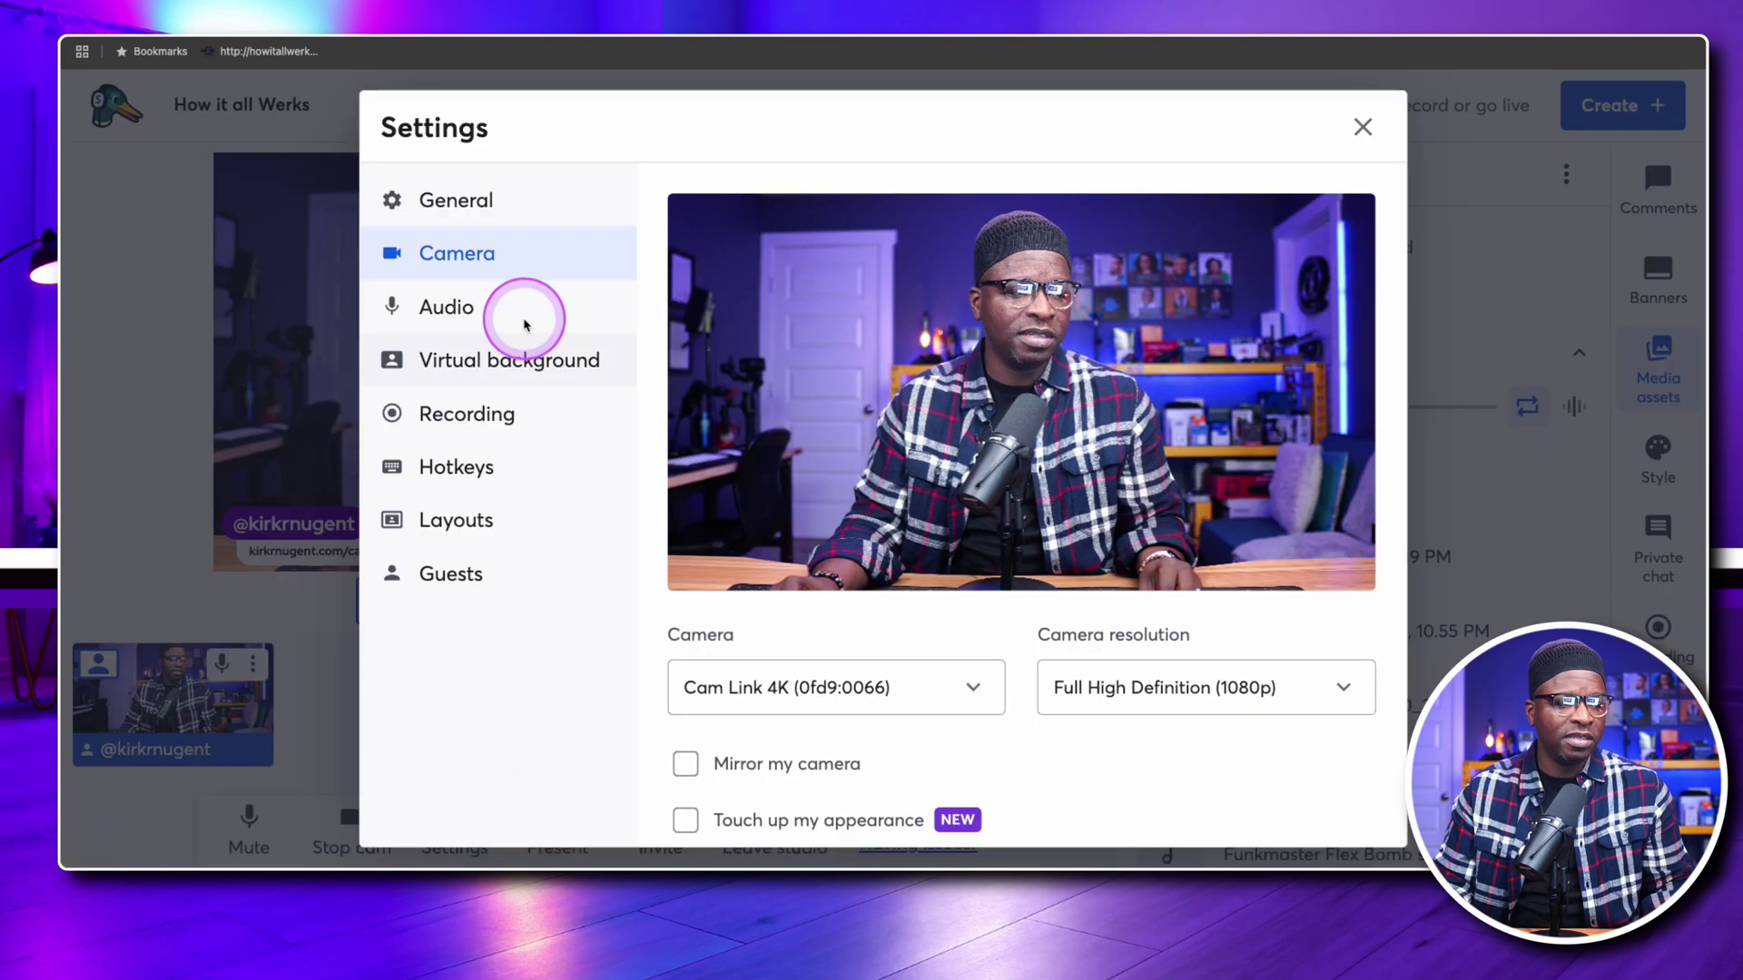
{"action": "left_click", "coordinate": [457, 467]}
{"action": "scroll", "coordinate": [712, 378], "scroll_direction": "down", "scroll_amount": 20}
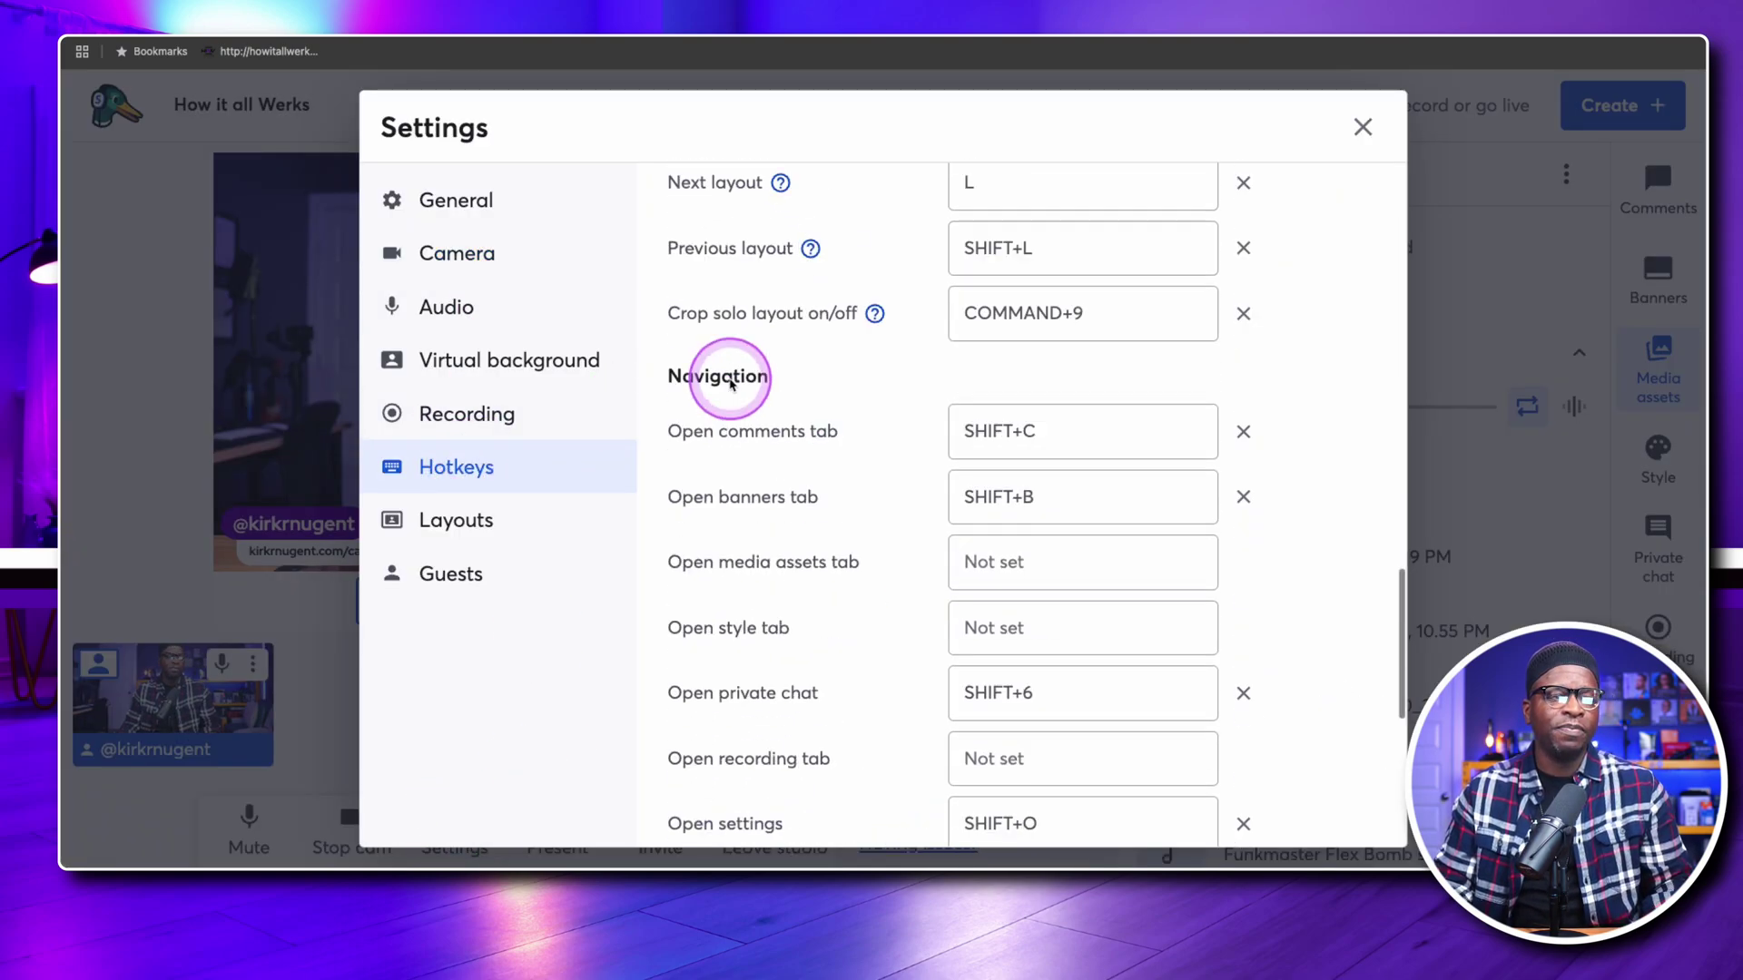
{"action": "scroll", "coordinate": [723, 377], "scroll_direction": "up", "scroll_amount": 10}
{"action": "scroll", "coordinate": [729, 383], "scroll_direction": "up", "scroll_amount": 8}
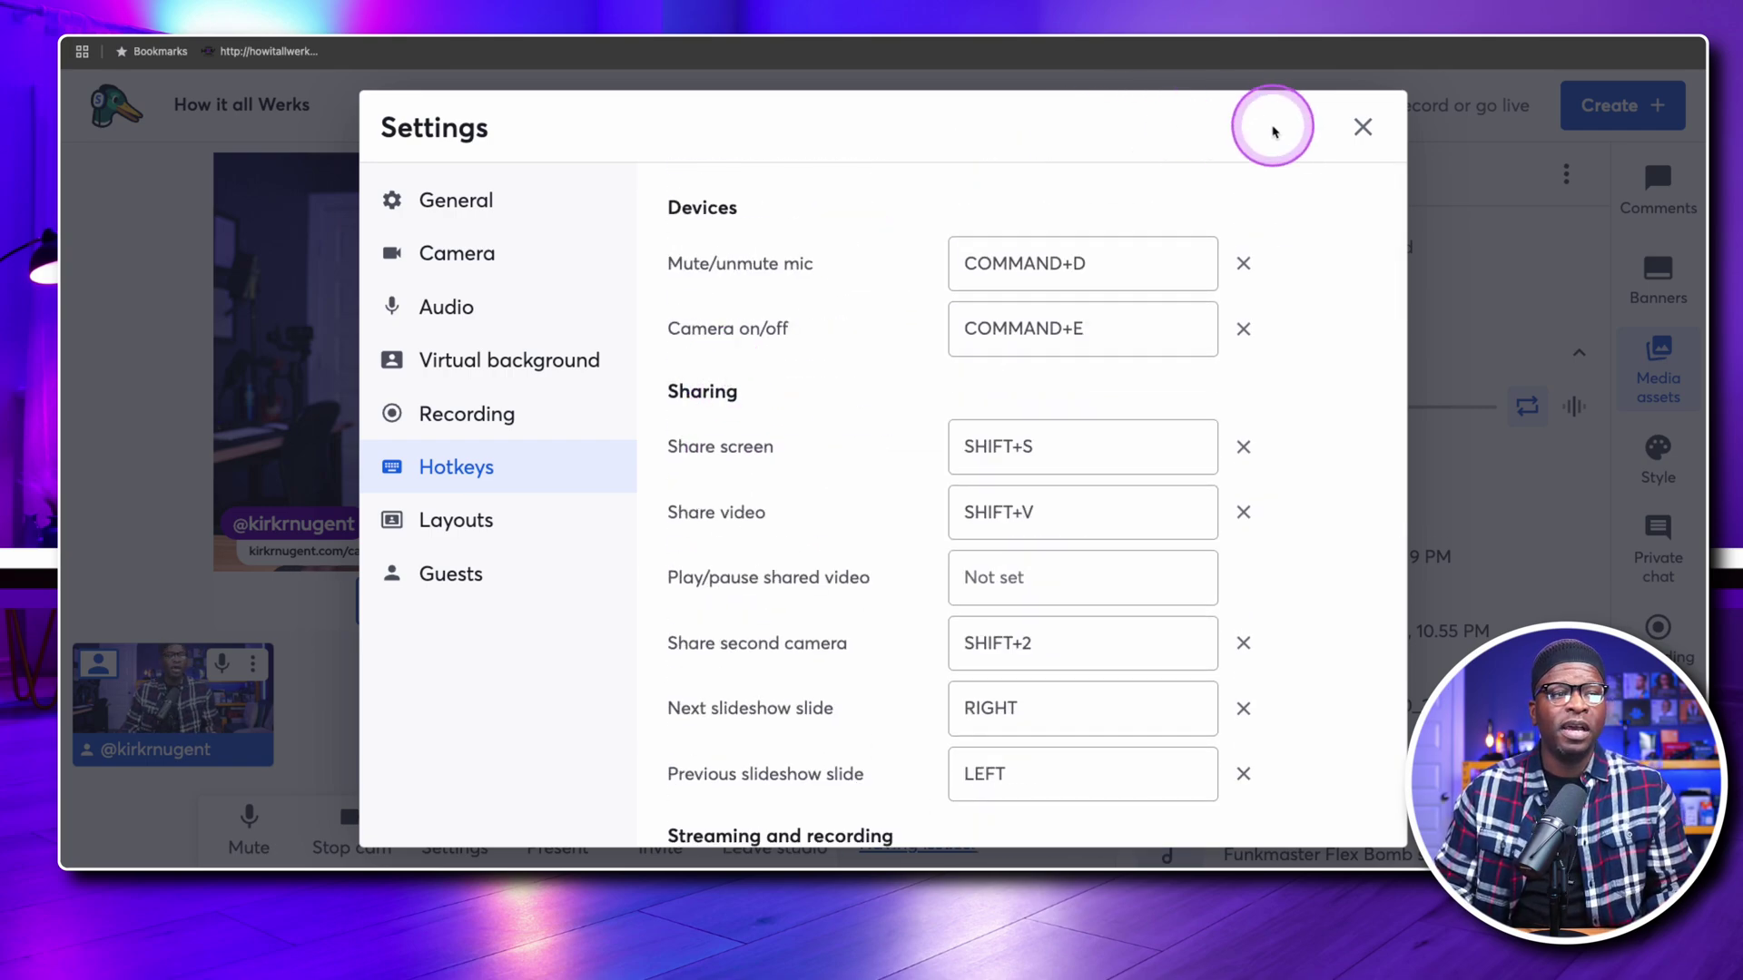
{"action": "left_click", "coordinate": [1371, 132]}
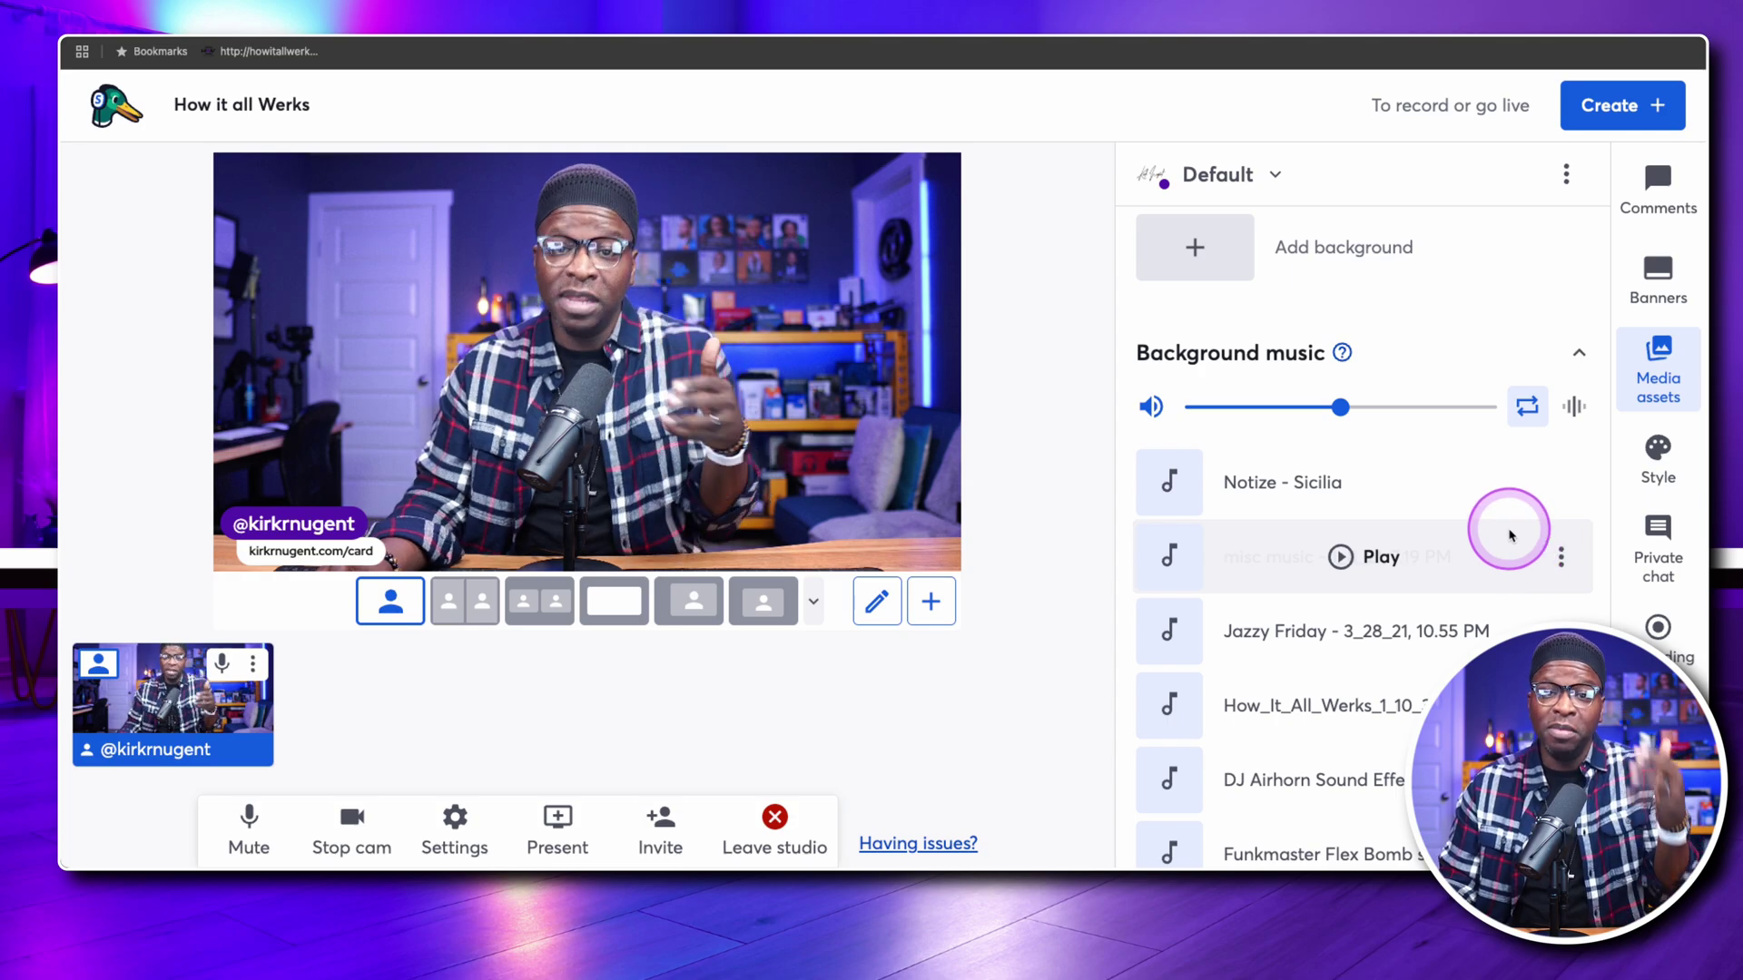
Collapse the Background music list and scroll back up to the Default brand's style options.
{"action": "left_click", "coordinate": [1579, 357]}
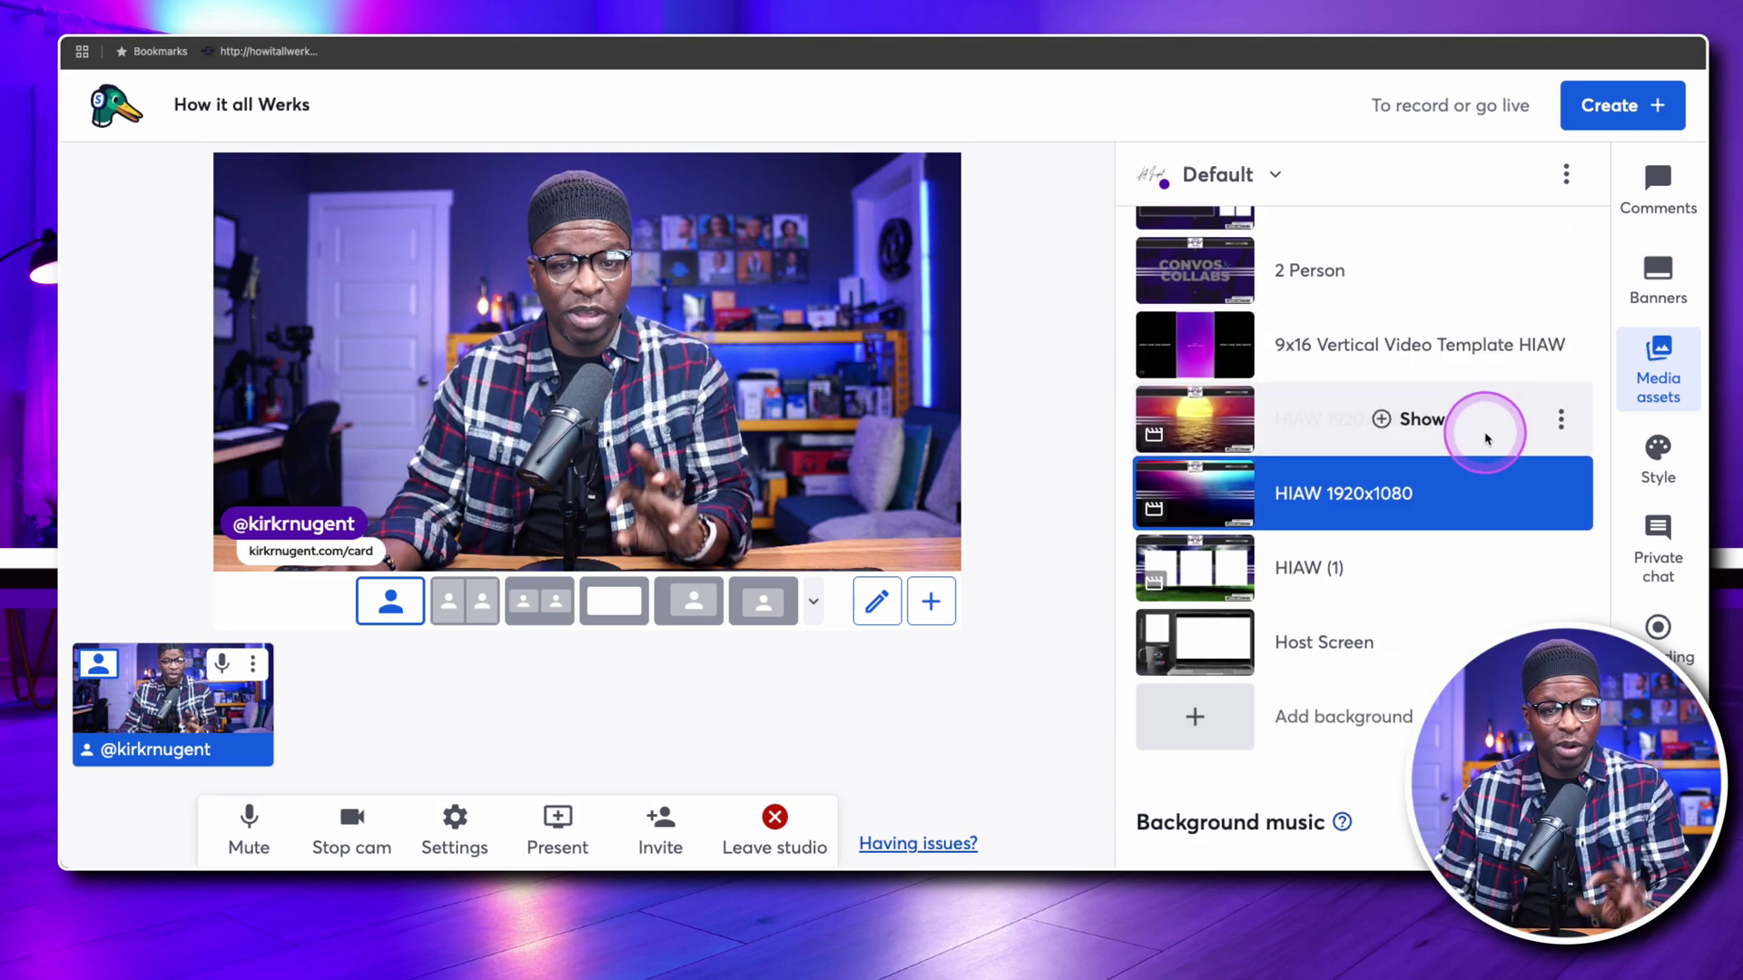
{"action": "scroll", "coordinate": [1485, 439], "scroll_direction": "up", "scroll_amount": 8}
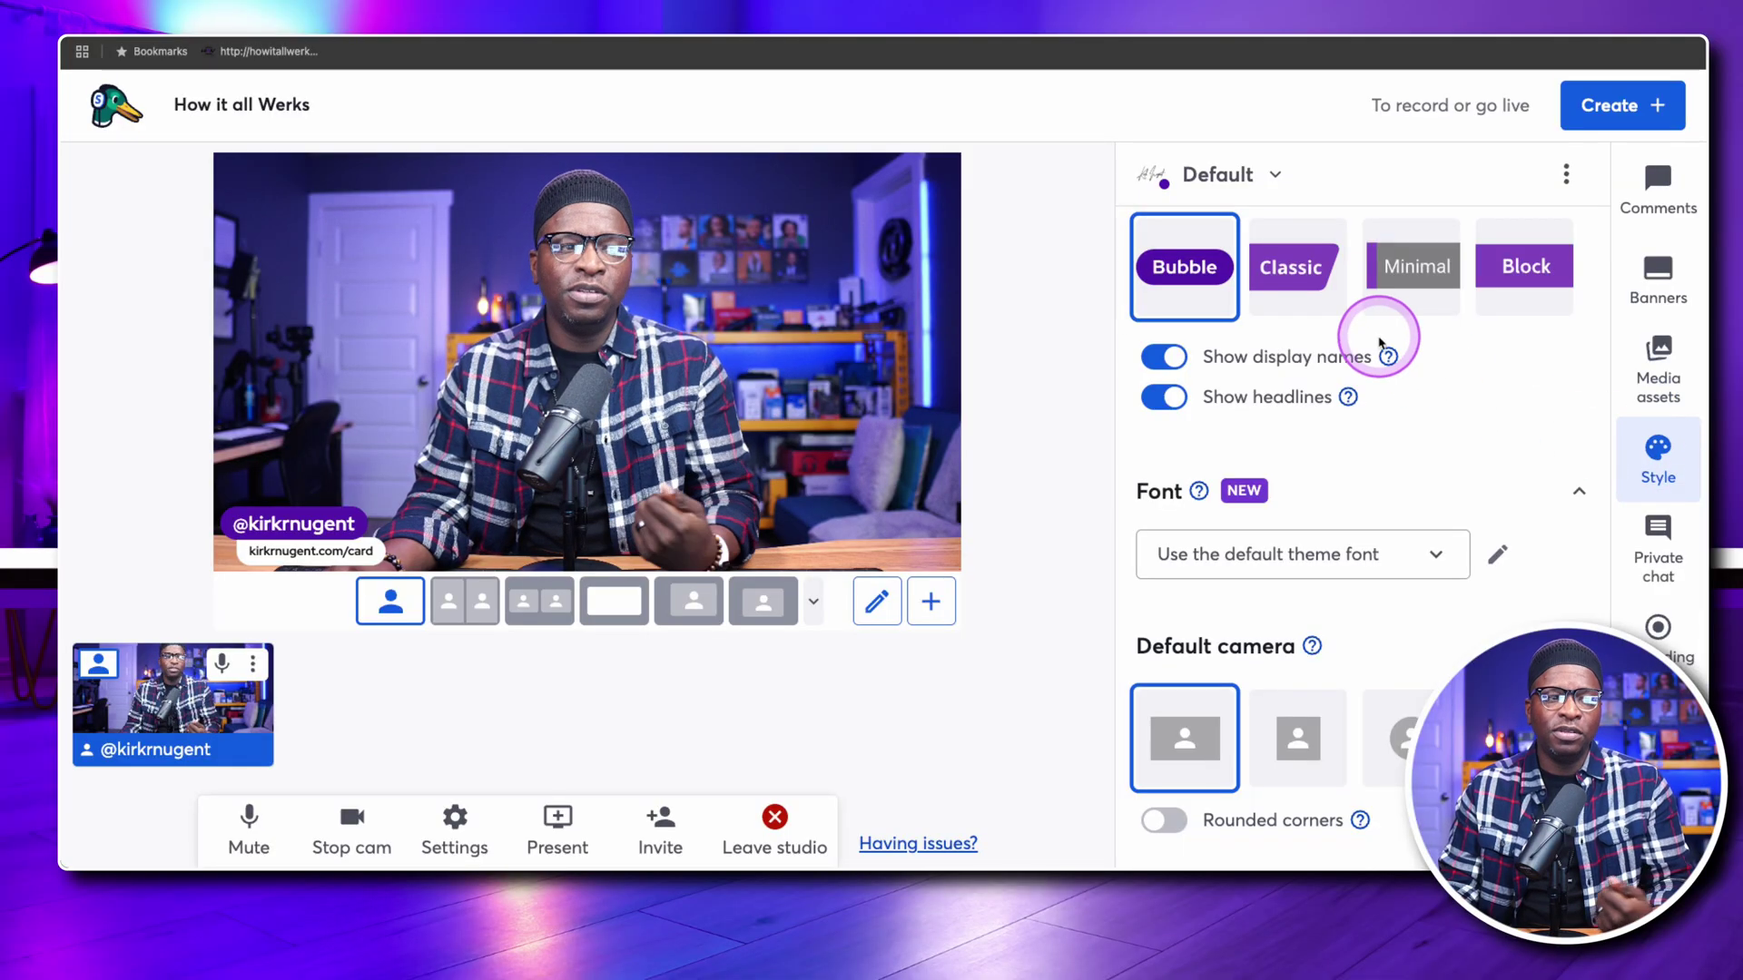
{"action": "left_click", "coordinate": [1305, 283]}
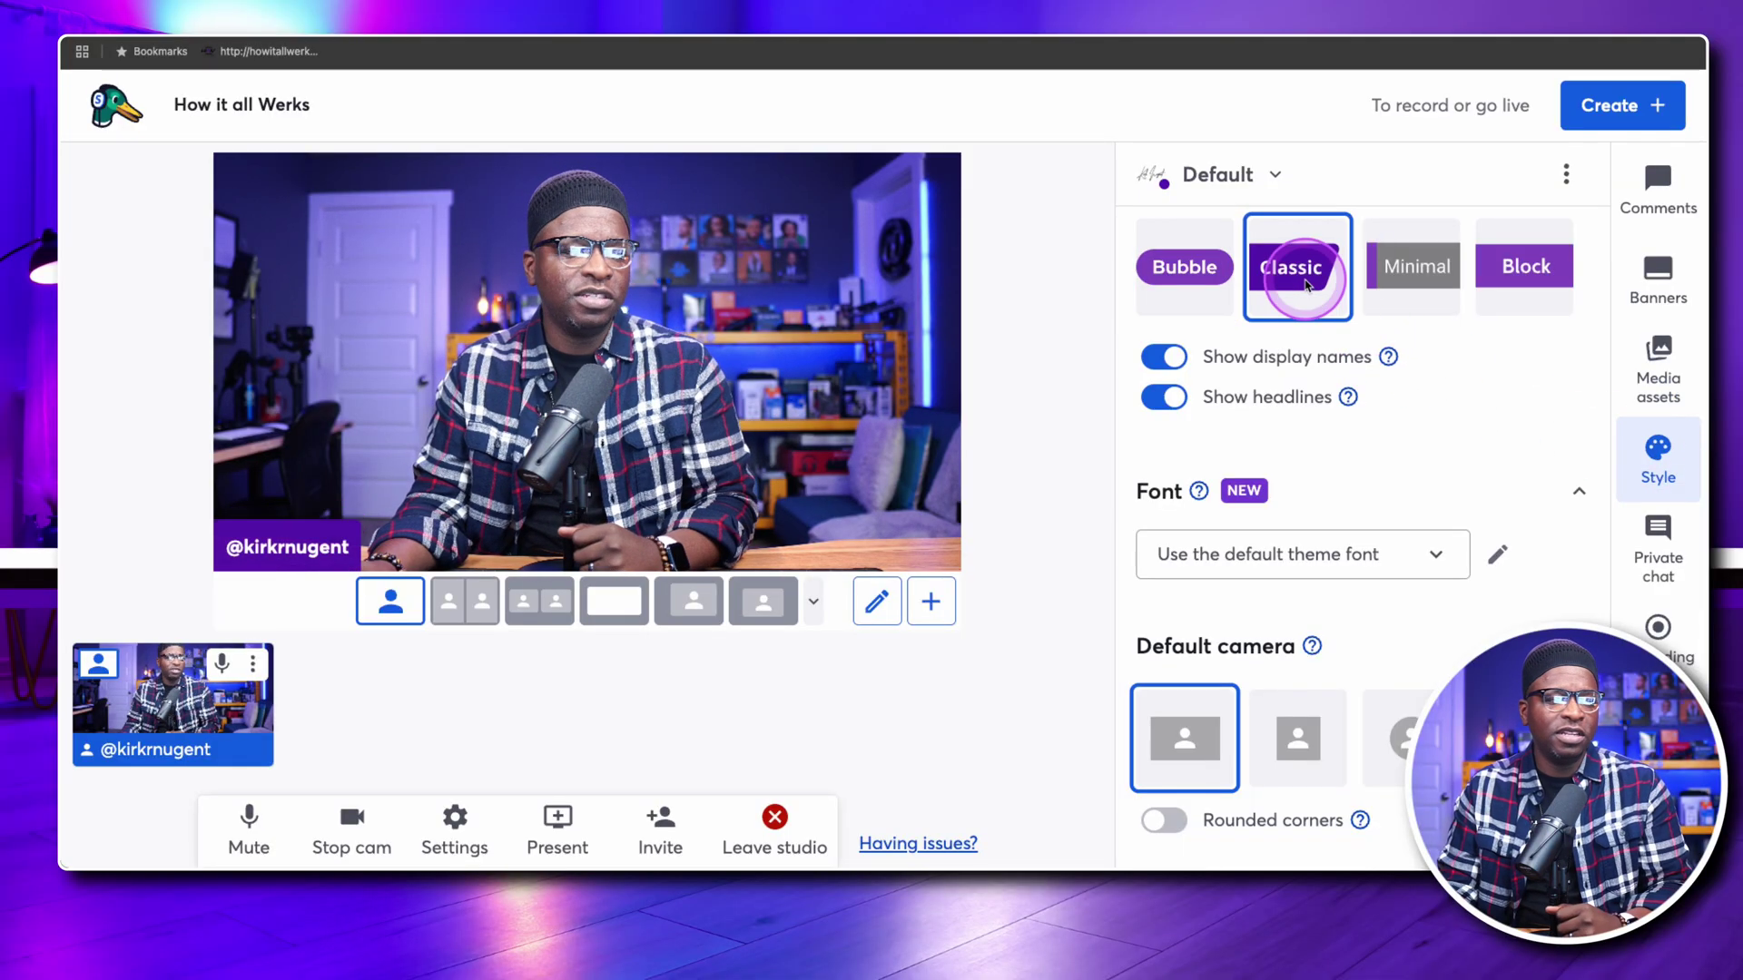
{"action": "left_click", "coordinate": [1206, 275]}
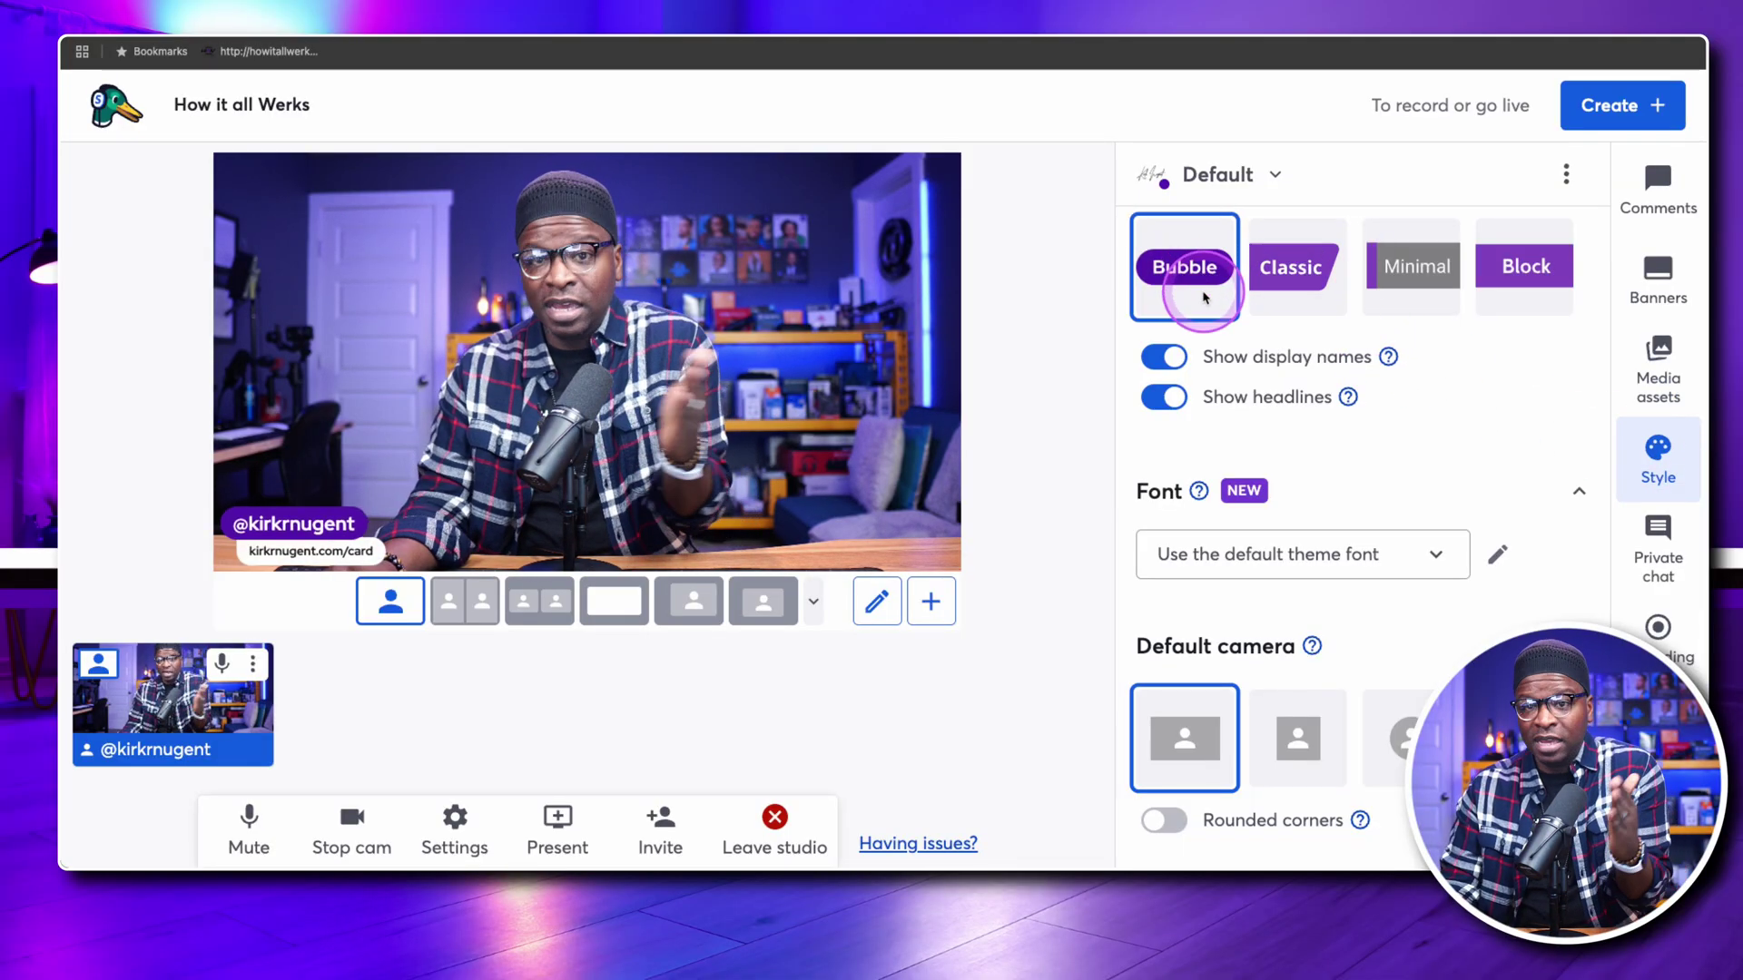
{"action": "left_click", "coordinate": [1168, 360]}
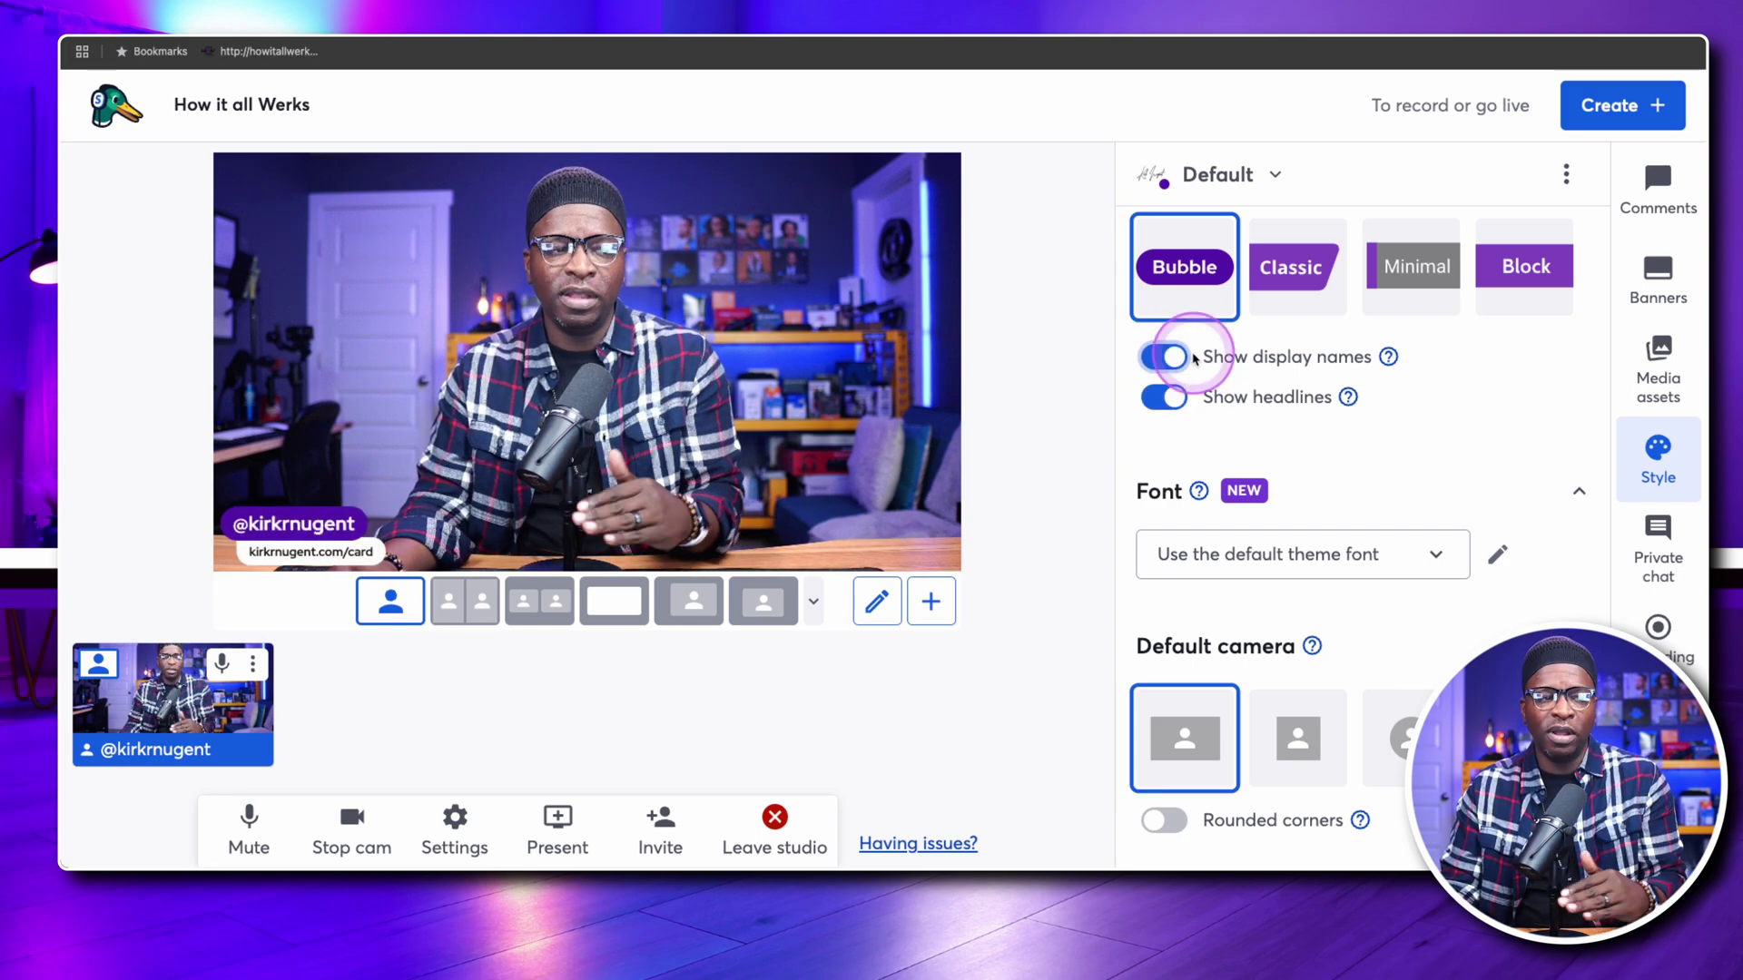
{"action": "scroll", "coordinate": [1240, 334], "scroll_direction": "up", "scroll_amount": 6}
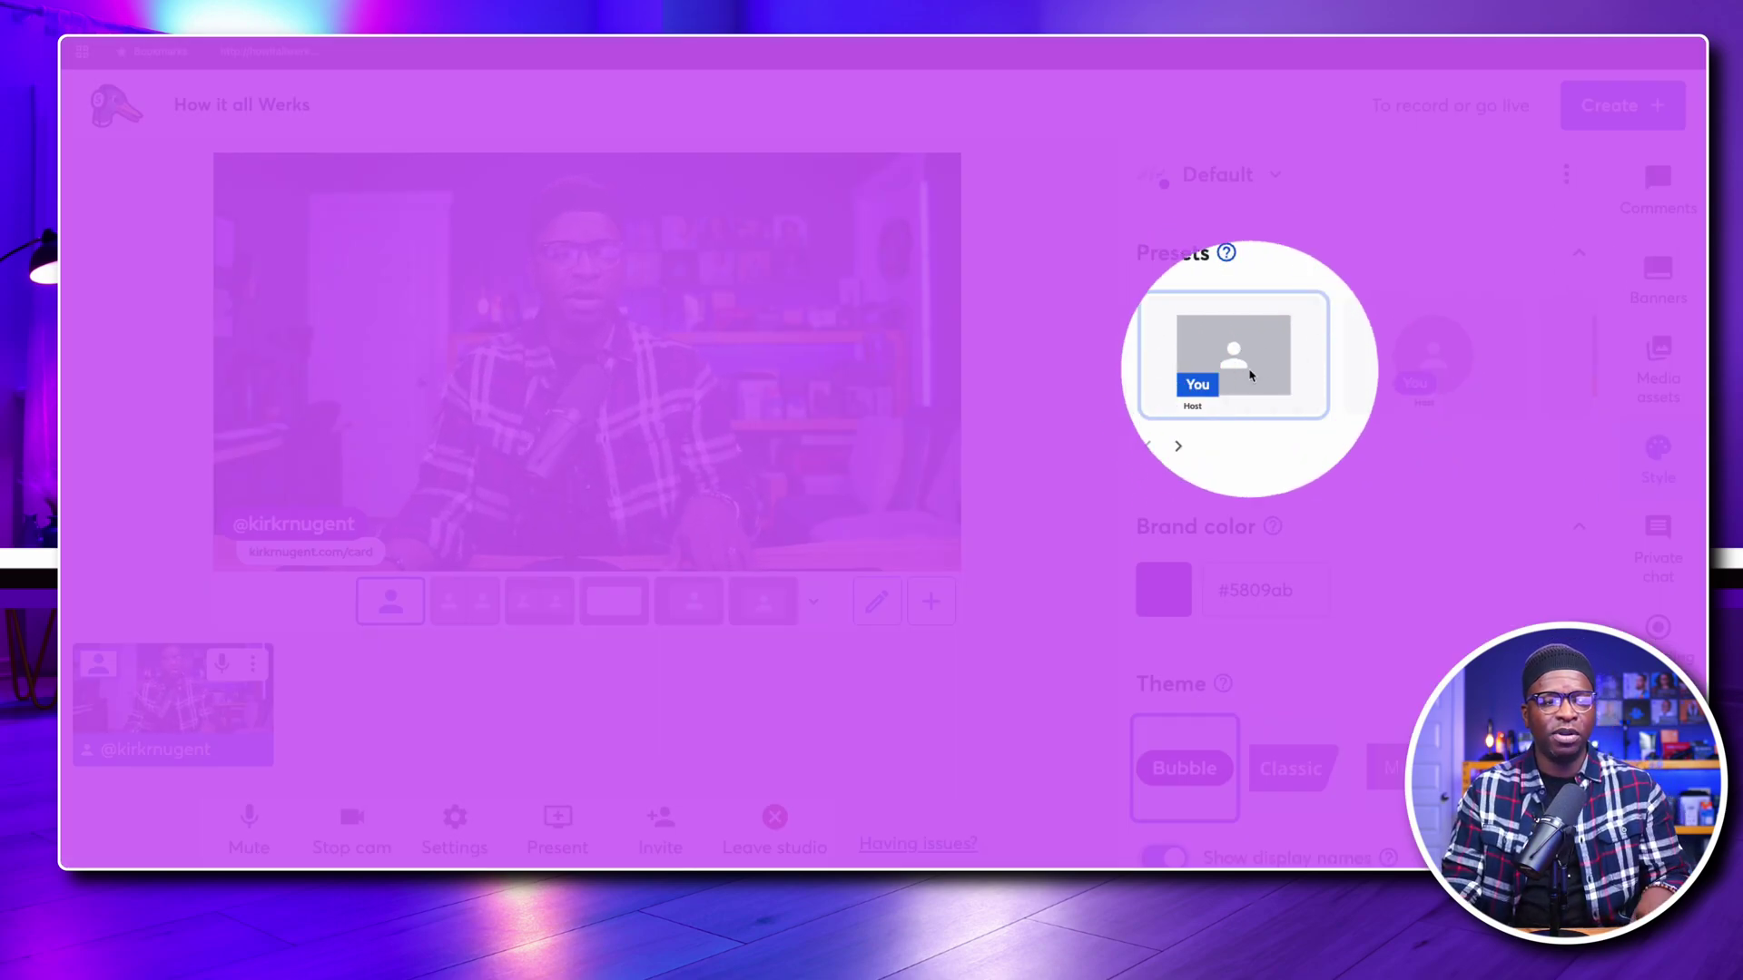
{"action": "left_click", "coordinate": [1213, 439]}
{"action": "left_click", "coordinate": [1179, 448]}
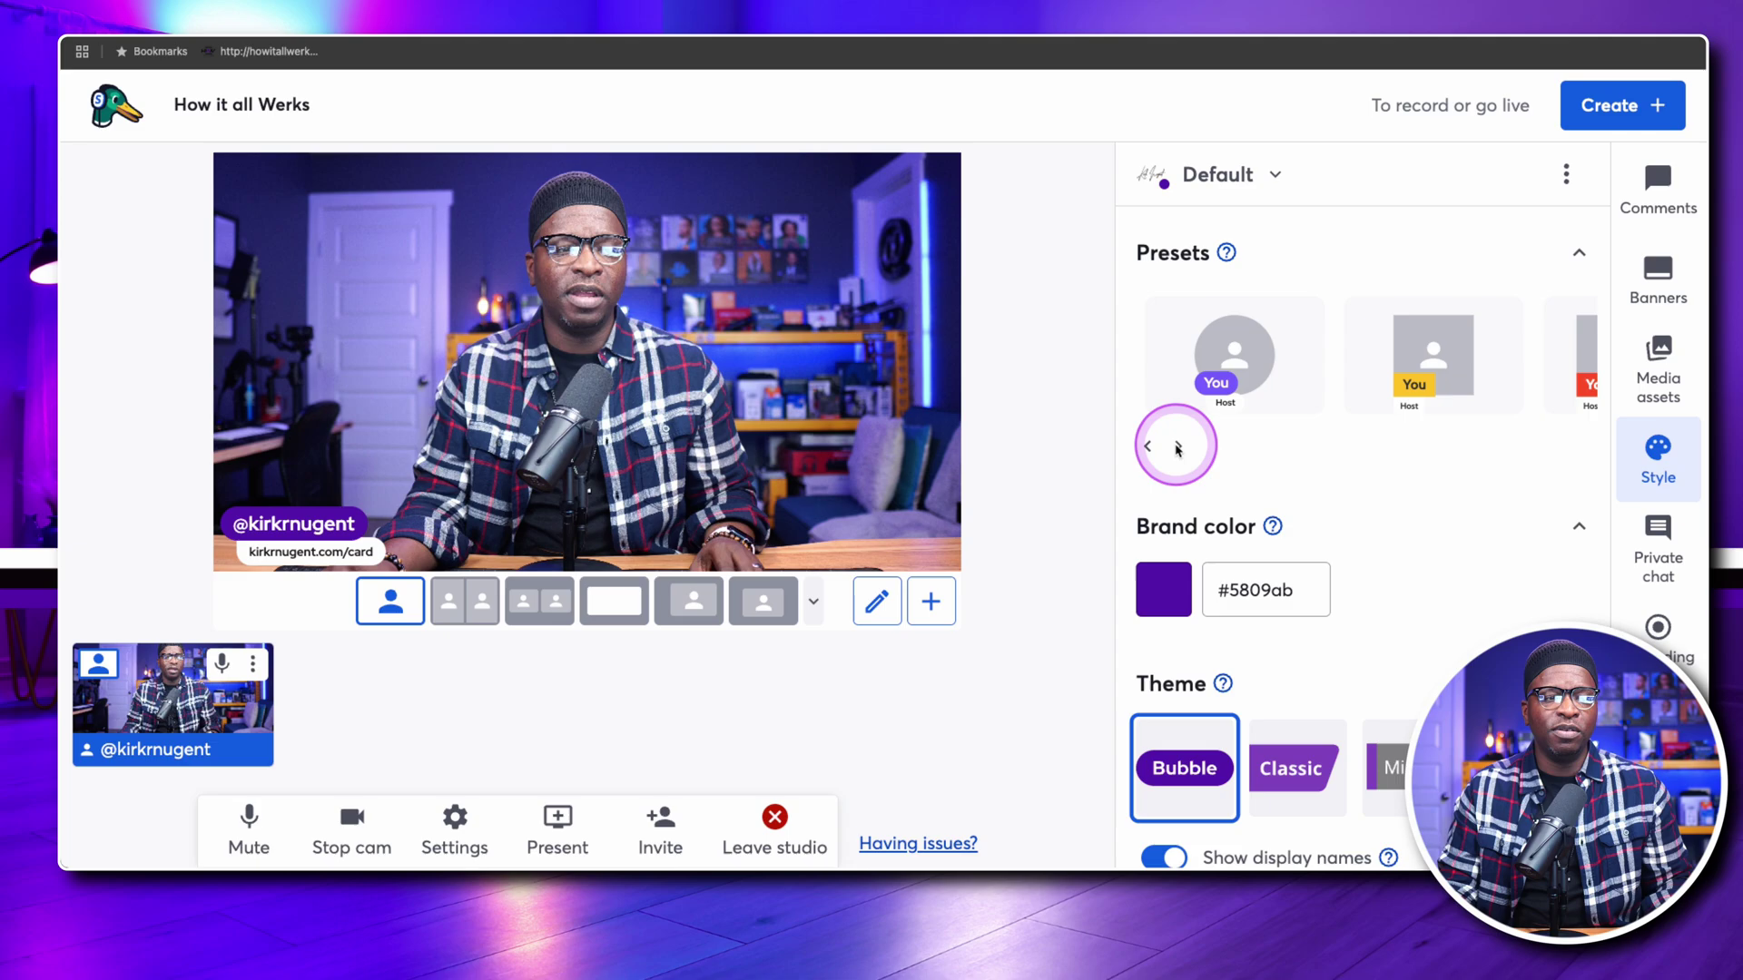
{"action": "left_click", "coordinate": [1150, 447]}
{"action": "left_click", "coordinate": [1262, 447]}
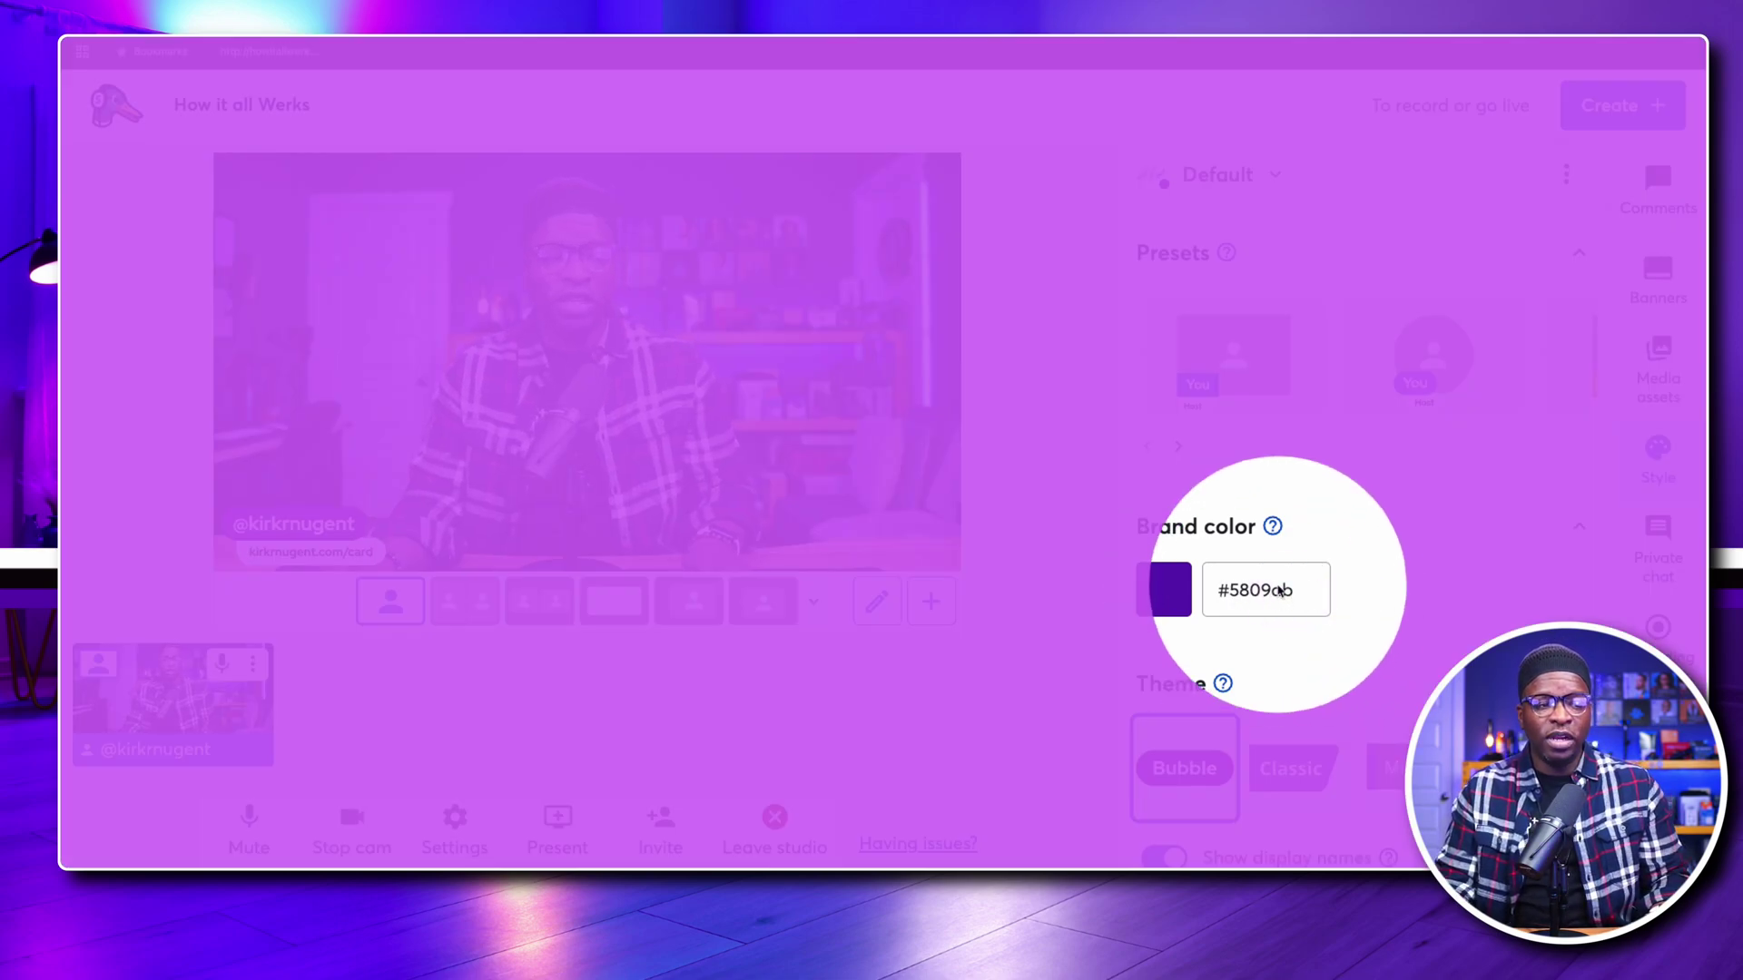
{"action": "left_click", "coordinate": [1275, 142]}
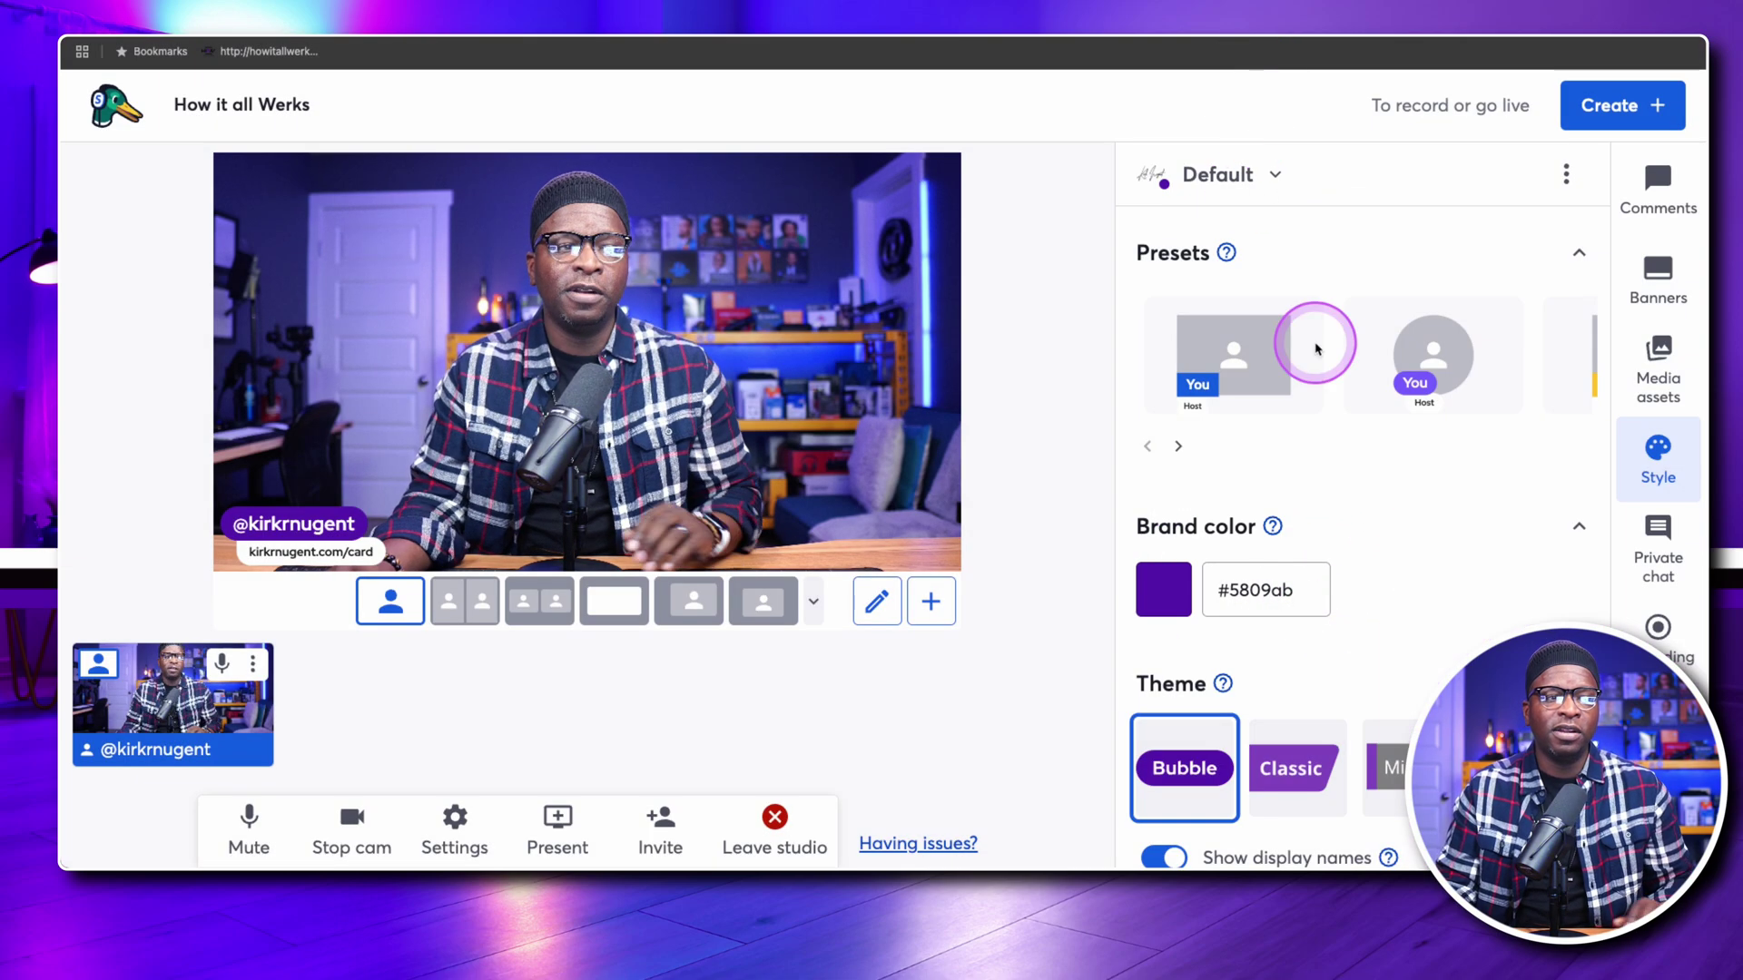
{"action": "scroll", "coordinate": [1369, 475], "scroll_direction": "down", "scroll_amount": 3}
{"action": "scroll", "coordinate": [1370, 475], "scroll_direction": "up", "scroll_amount": 2}
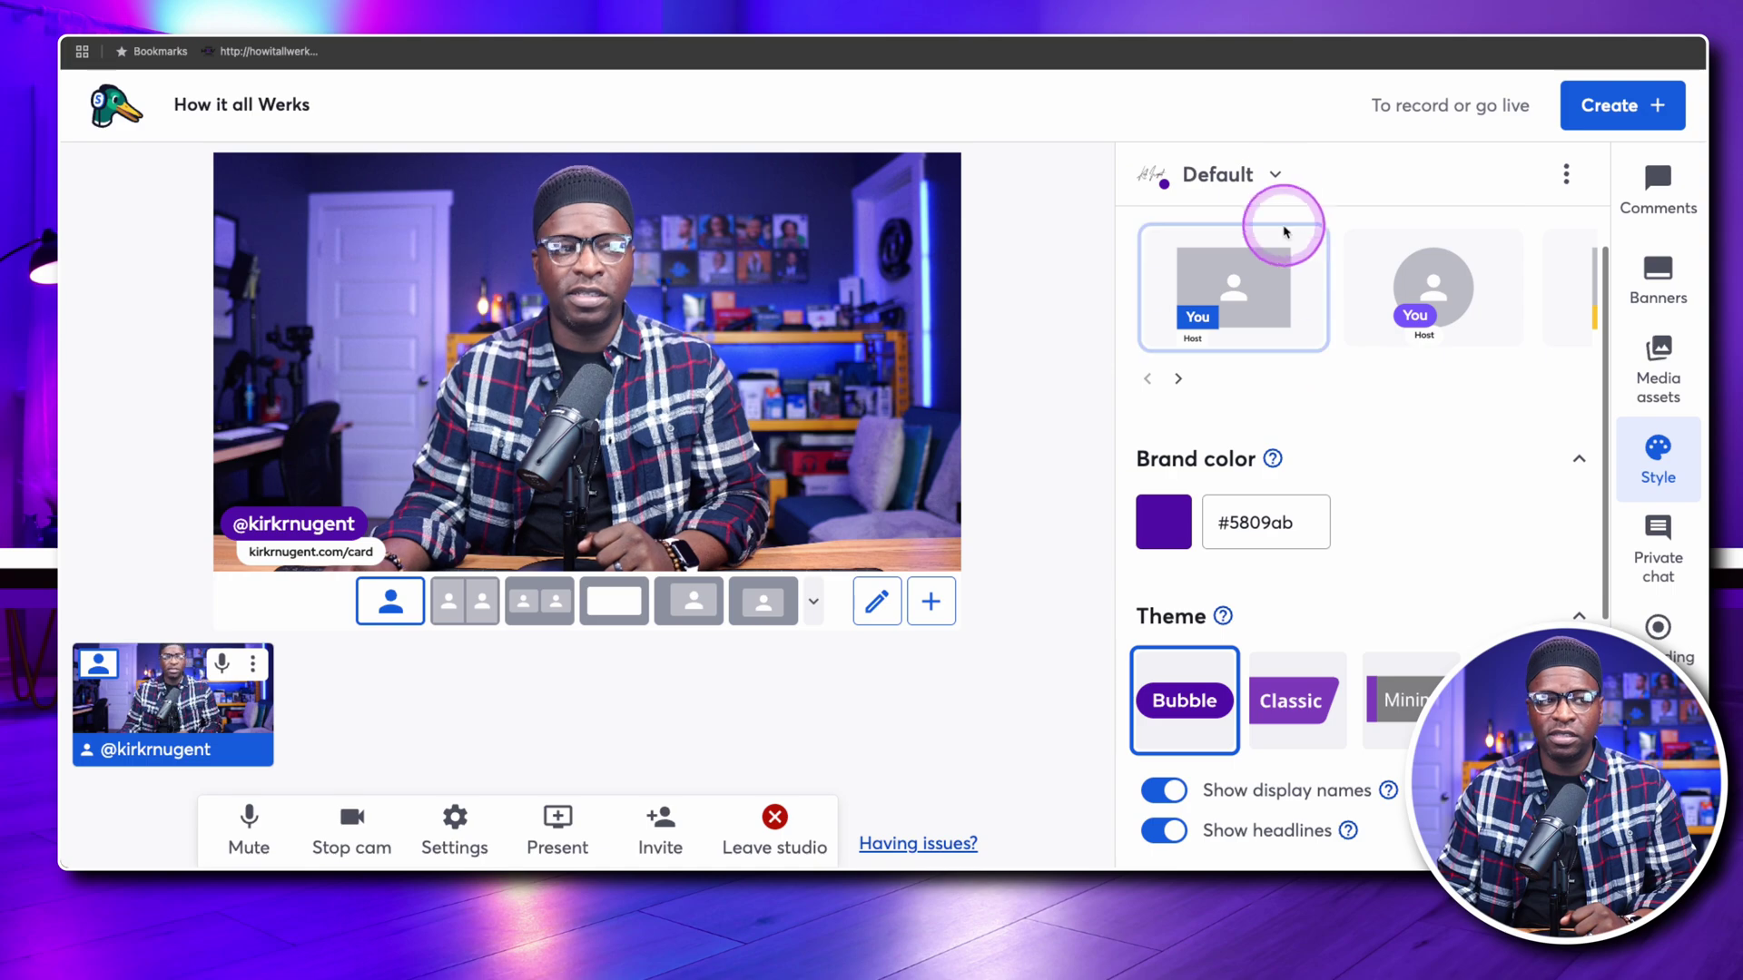
Keep the Default brand selected and return to its media assets.
{"action": "left_click", "coordinate": [1273, 180]}
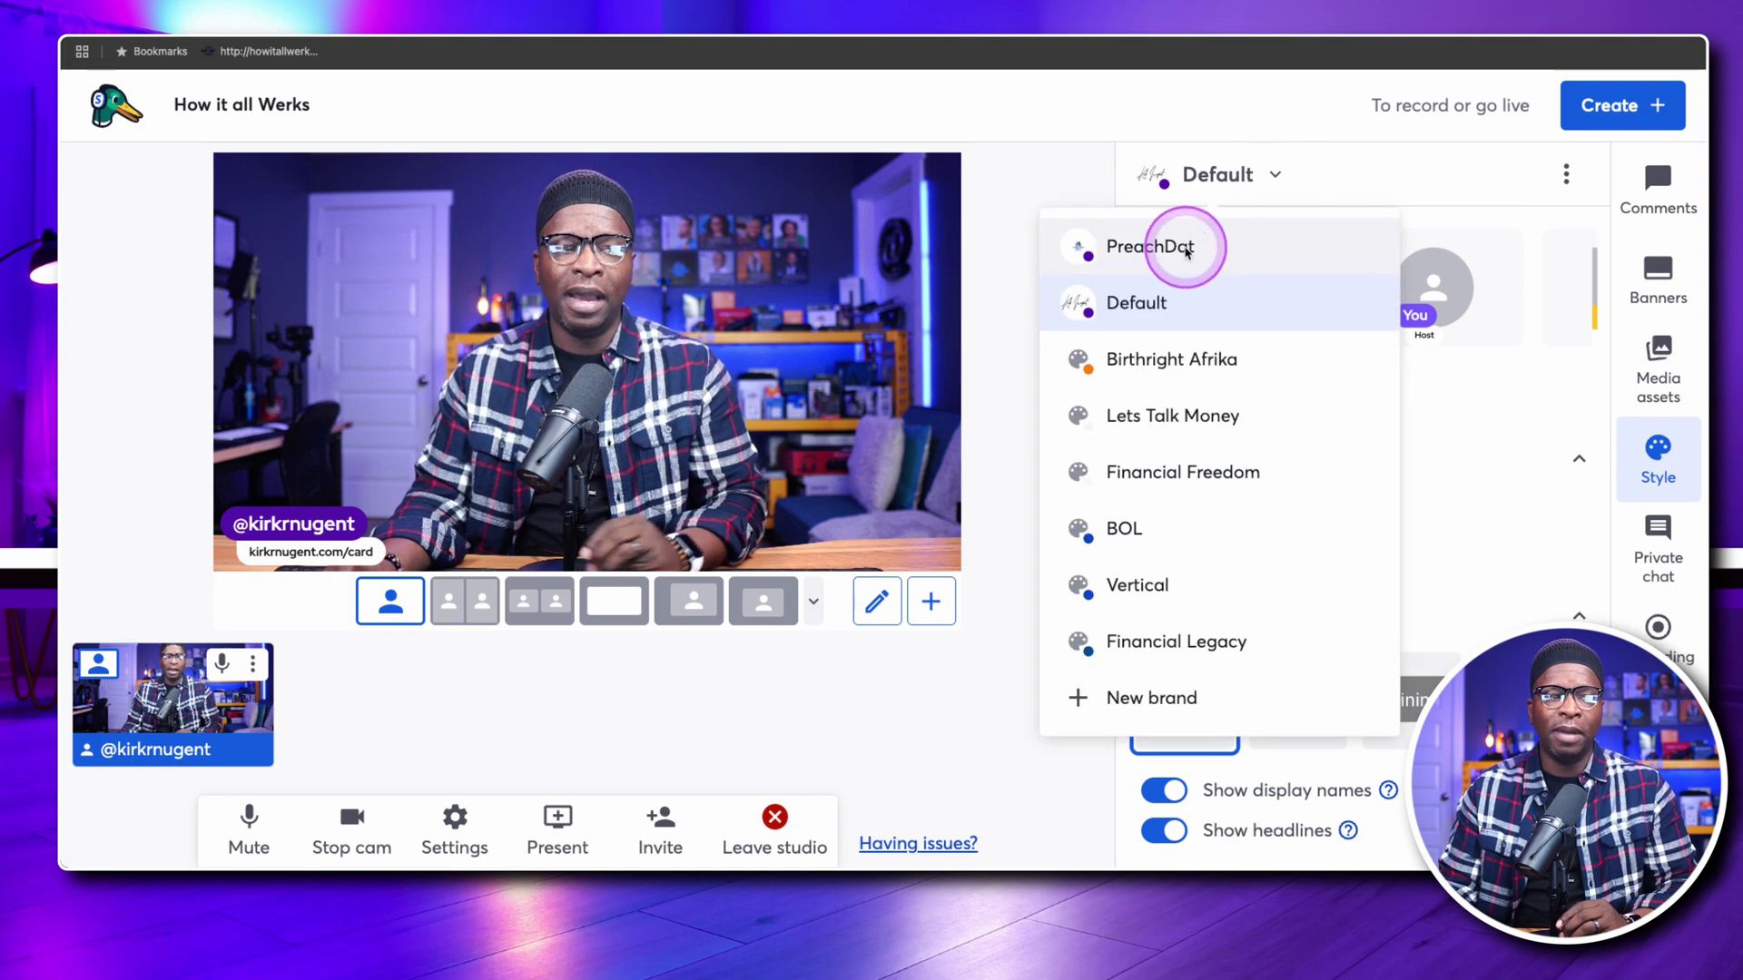
{"action": "left_click", "coordinate": [1271, 173]}
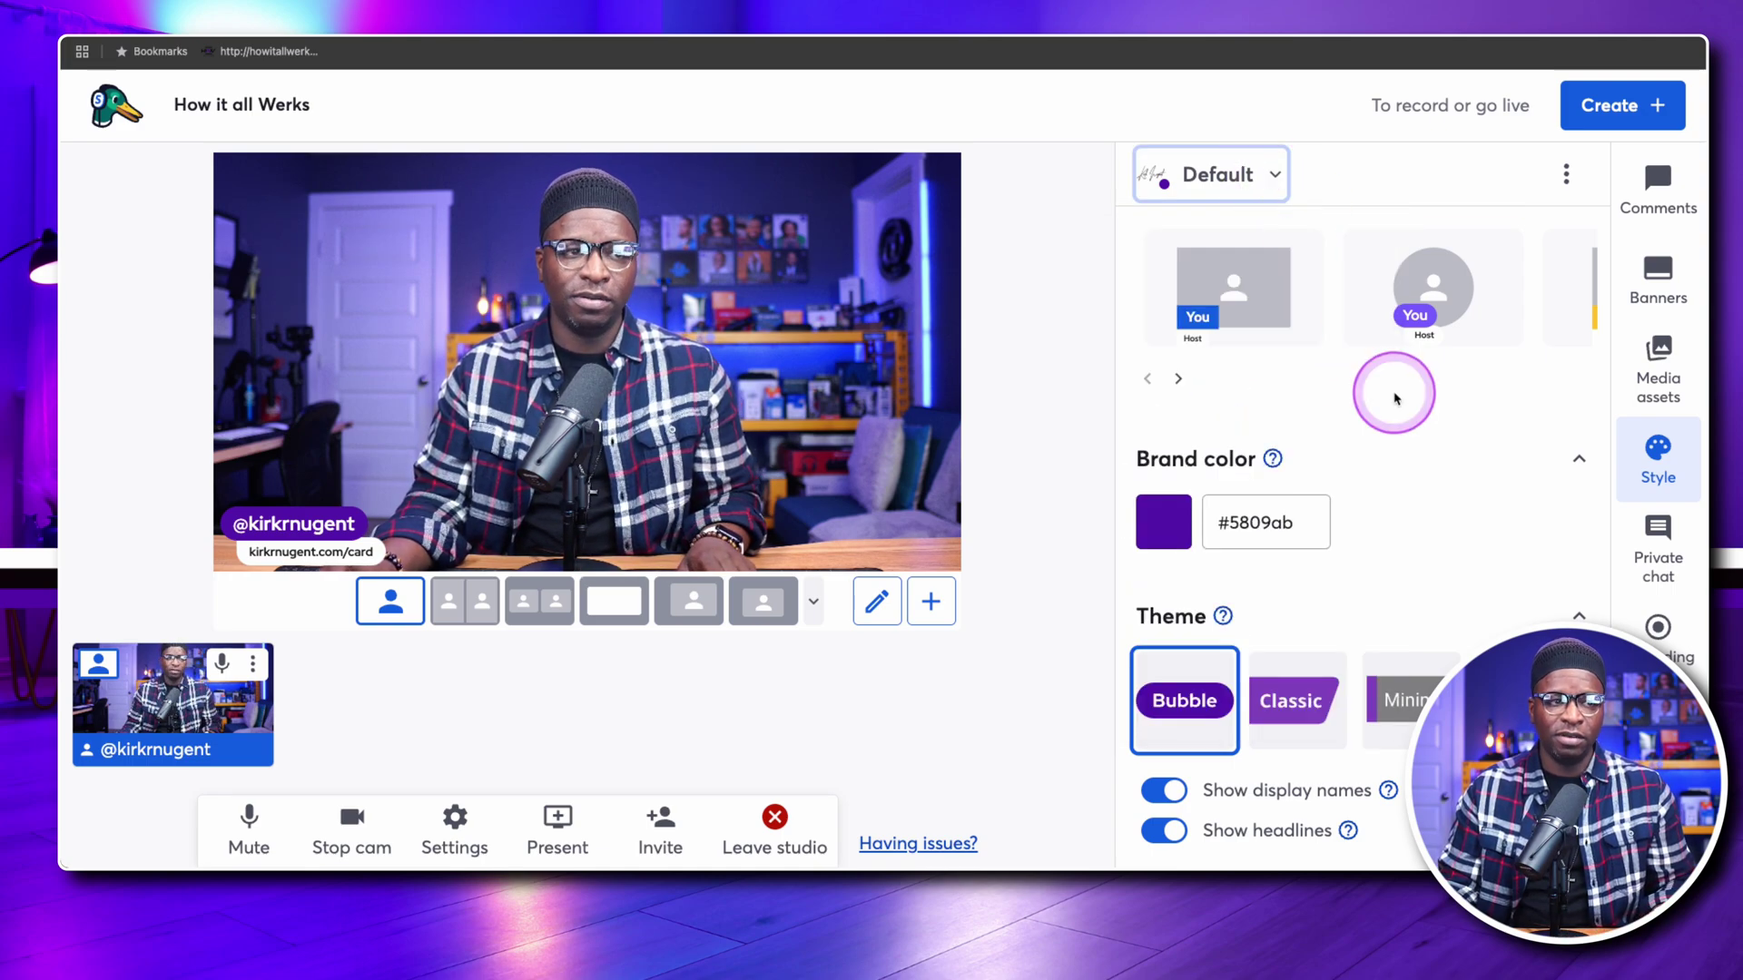
{"action": "scroll", "coordinate": [1395, 397], "scroll_direction": "up", "scroll_amount": 1}
{"action": "left_click", "coordinate": [1662, 376]}
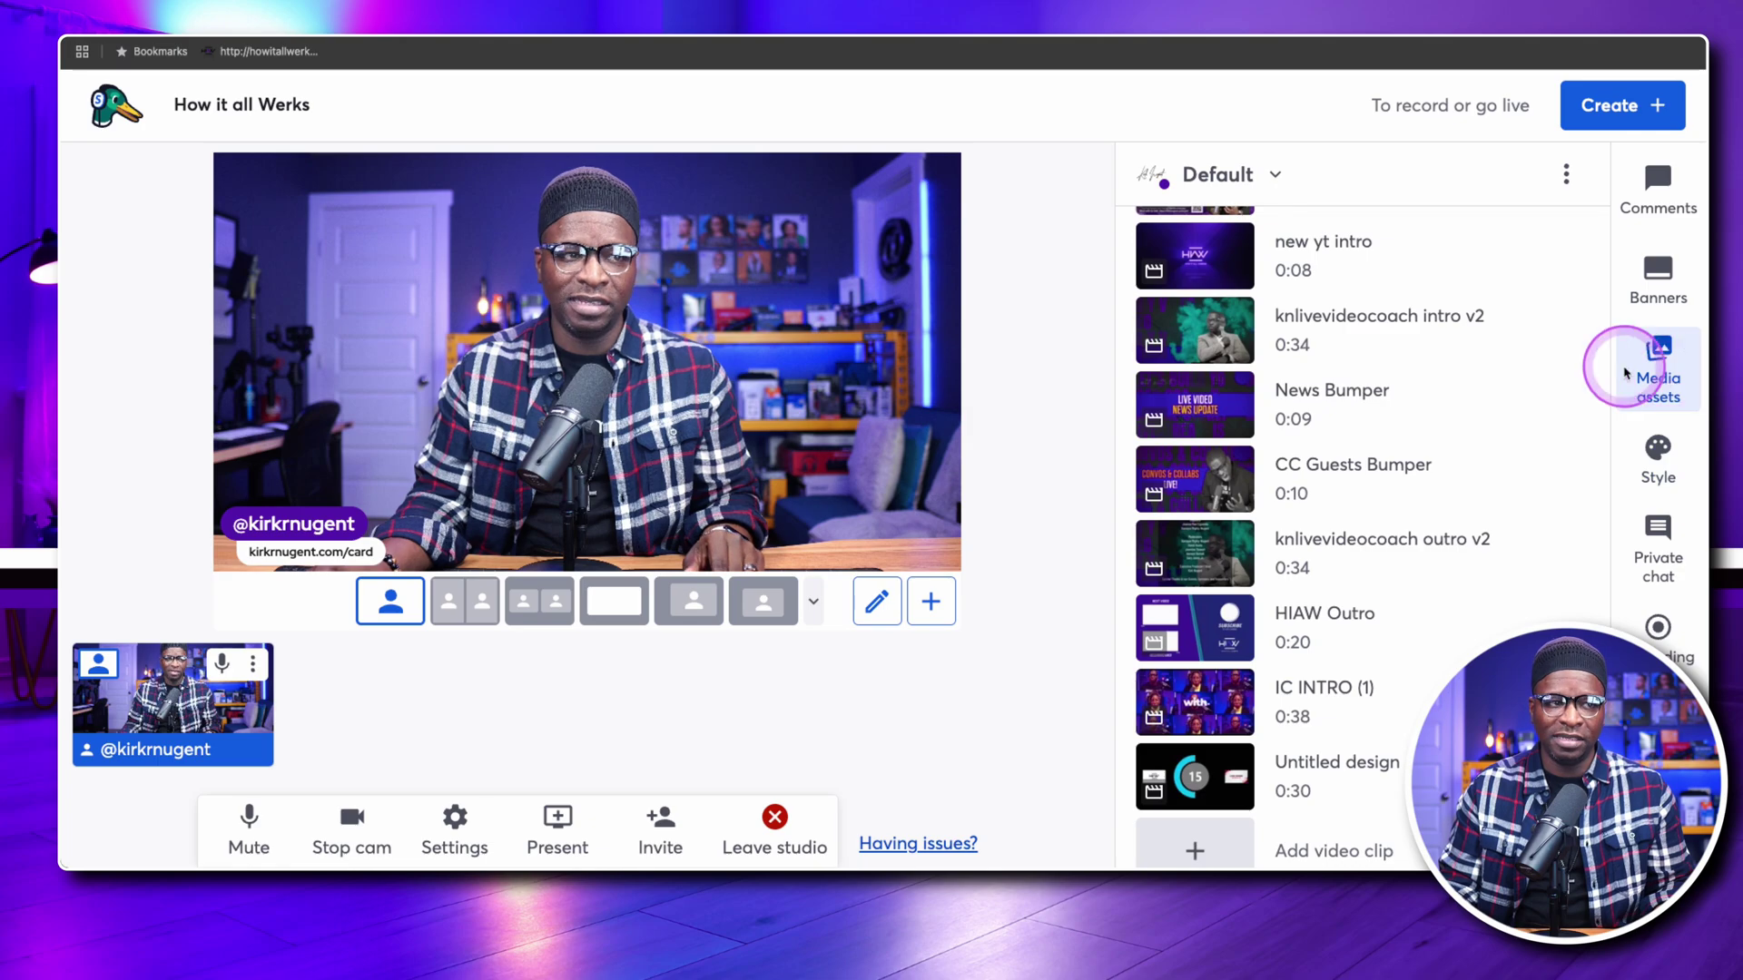
Switch the active brand from Default to PreachDat.
{"action": "left_click", "coordinate": [1271, 189]}
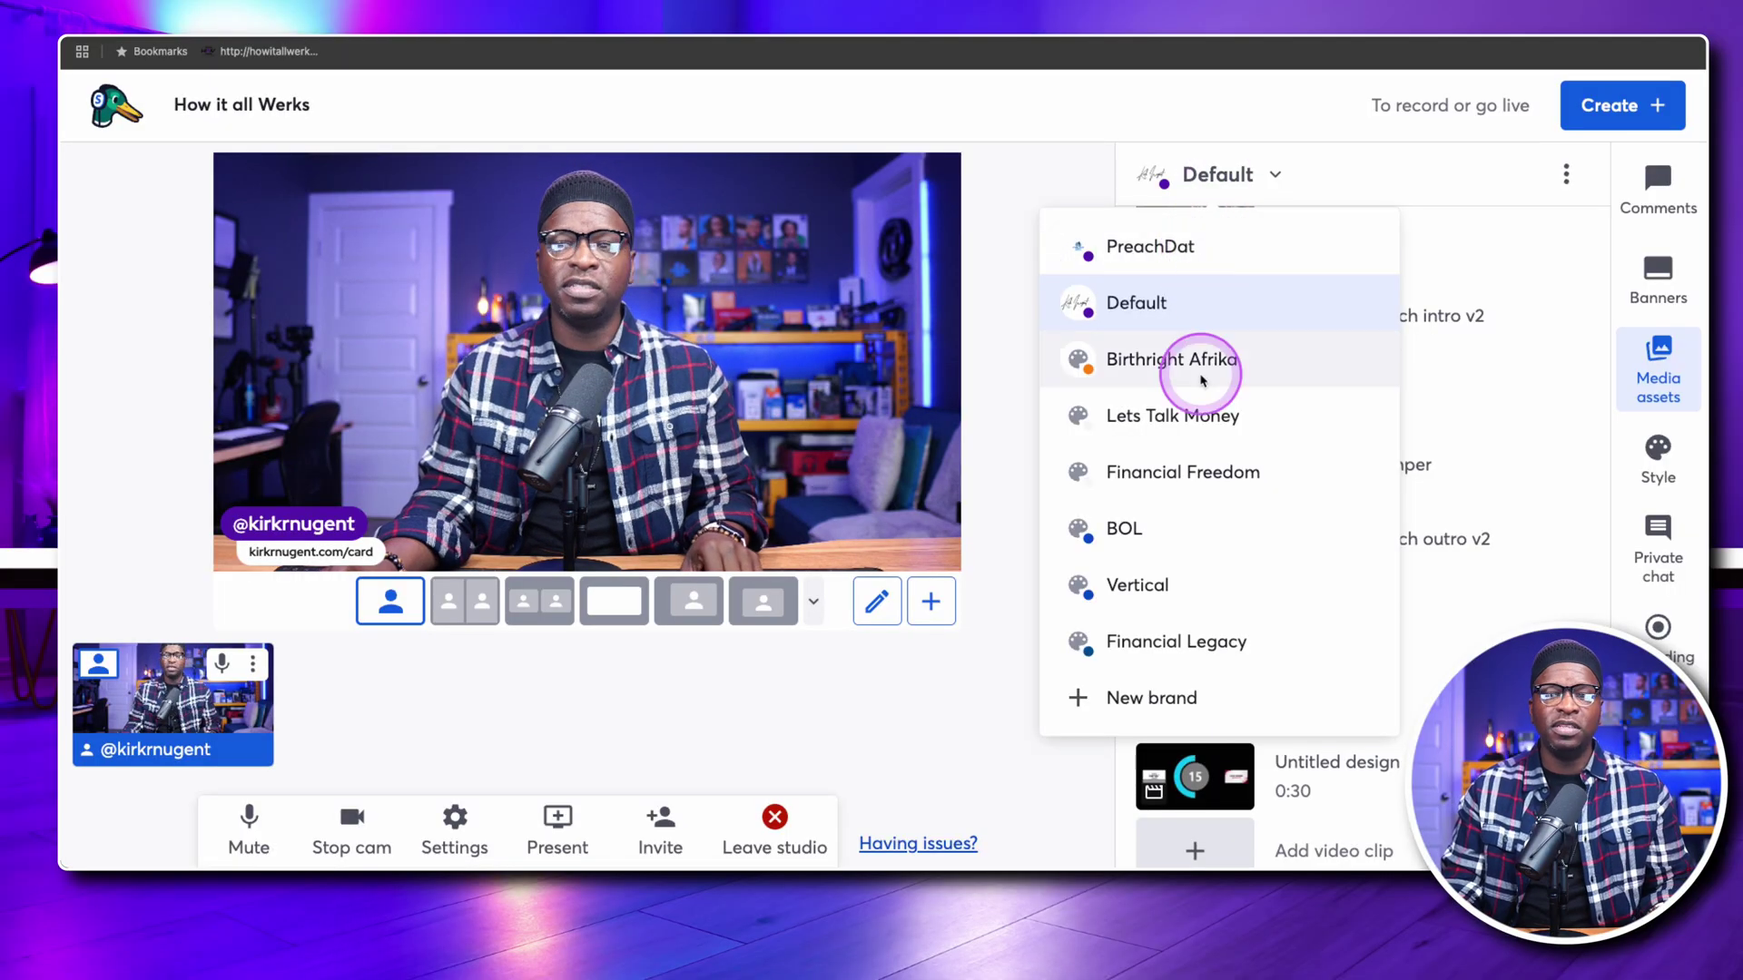
{"action": "left_click", "coordinate": [1216, 254]}
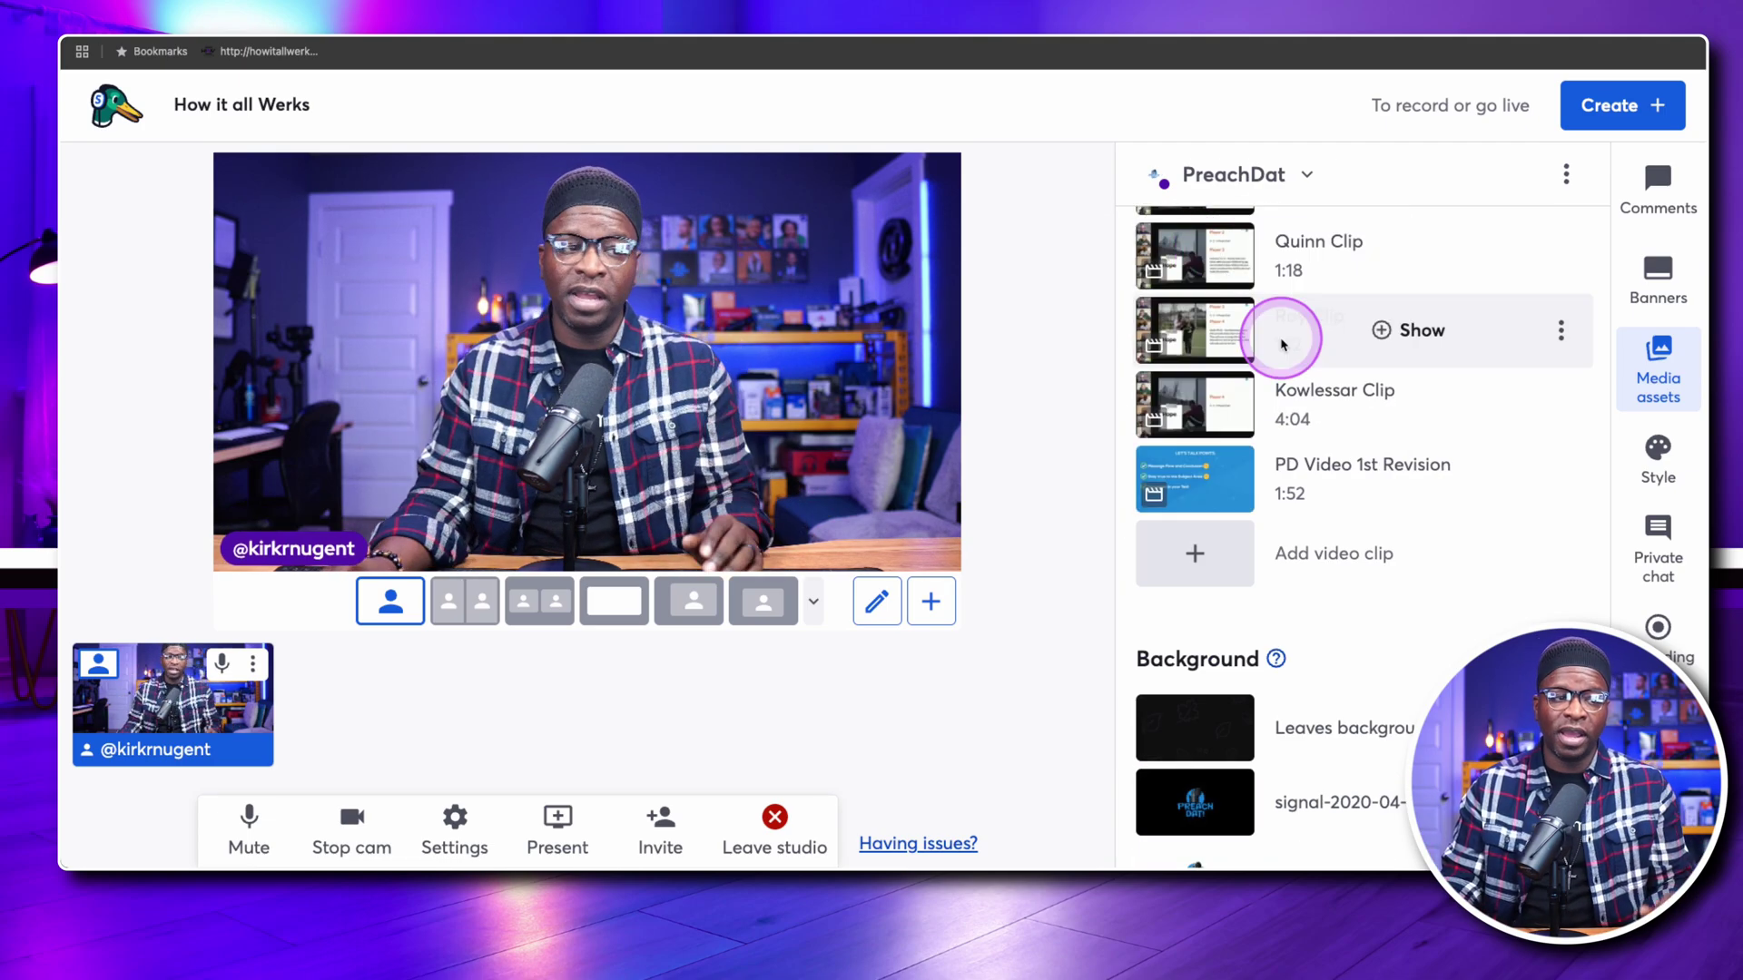
{"action": "mouse_move", "coordinate": [1328, 404]}
{"action": "scroll", "coordinate": [1328, 404], "scroll_direction": "up", "scroll_amount": 10}
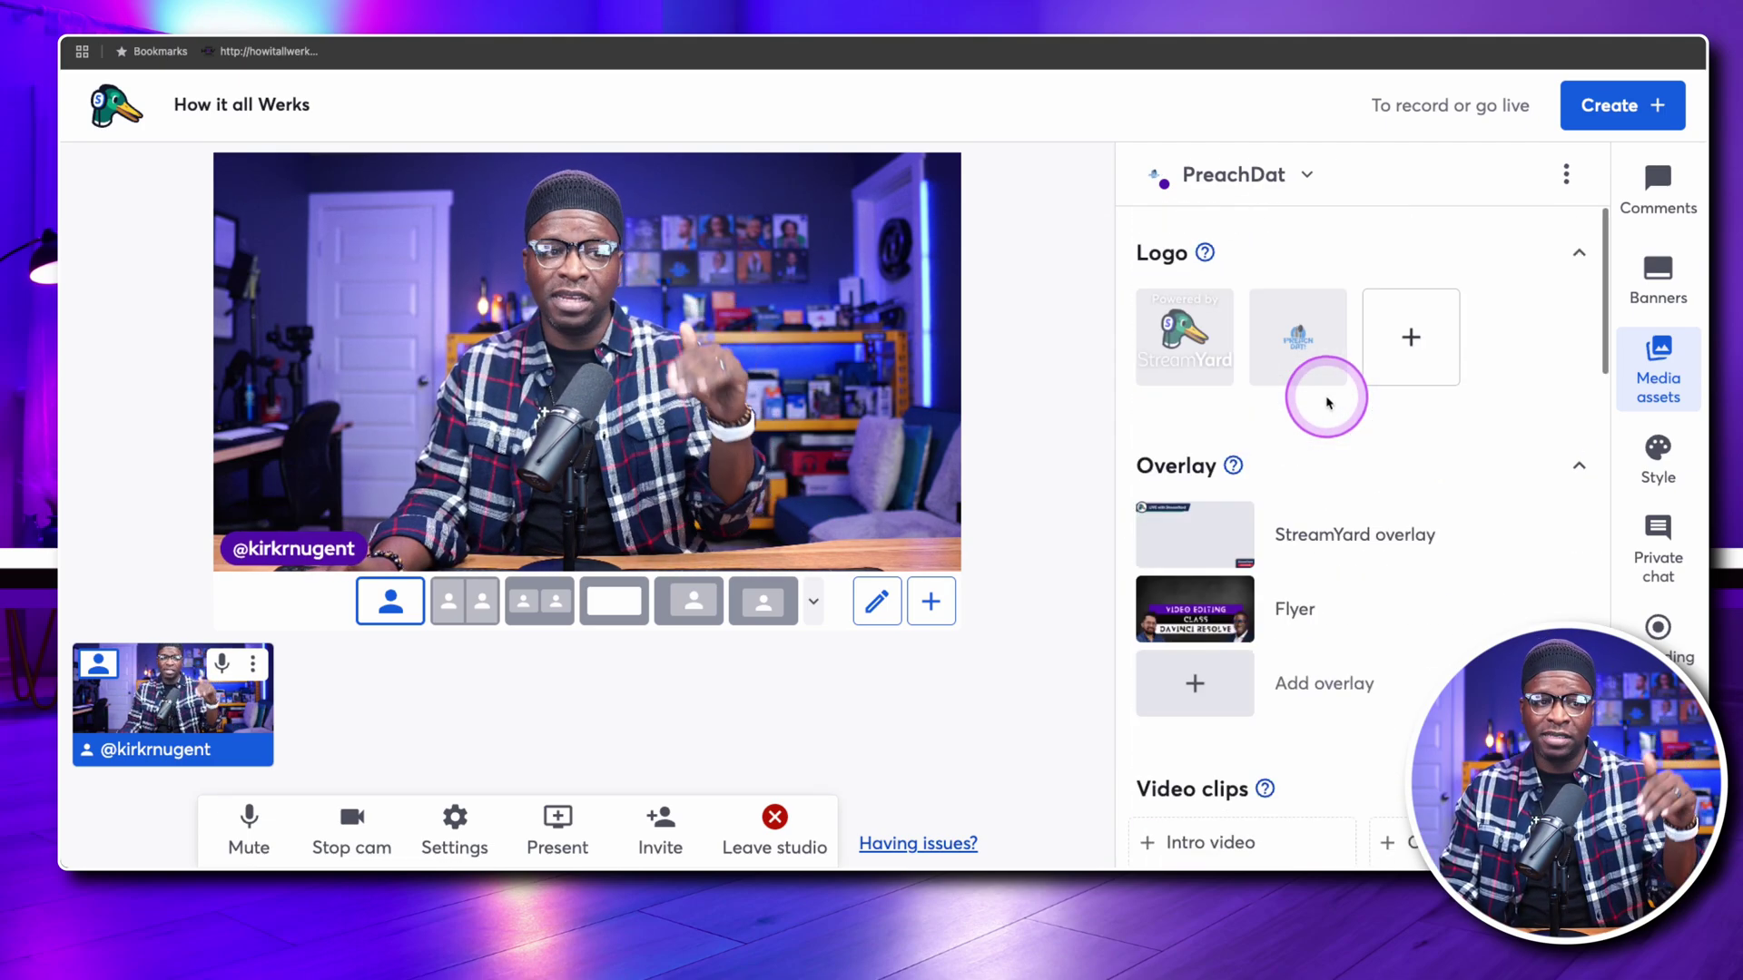
{"action": "scroll", "coordinate": [1318, 376], "scroll_direction": "down", "scroll_amount": 2}
{"action": "scroll", "coordinate": [1326, 369], "scroll_direction": "up", "scroll_amount": 2}
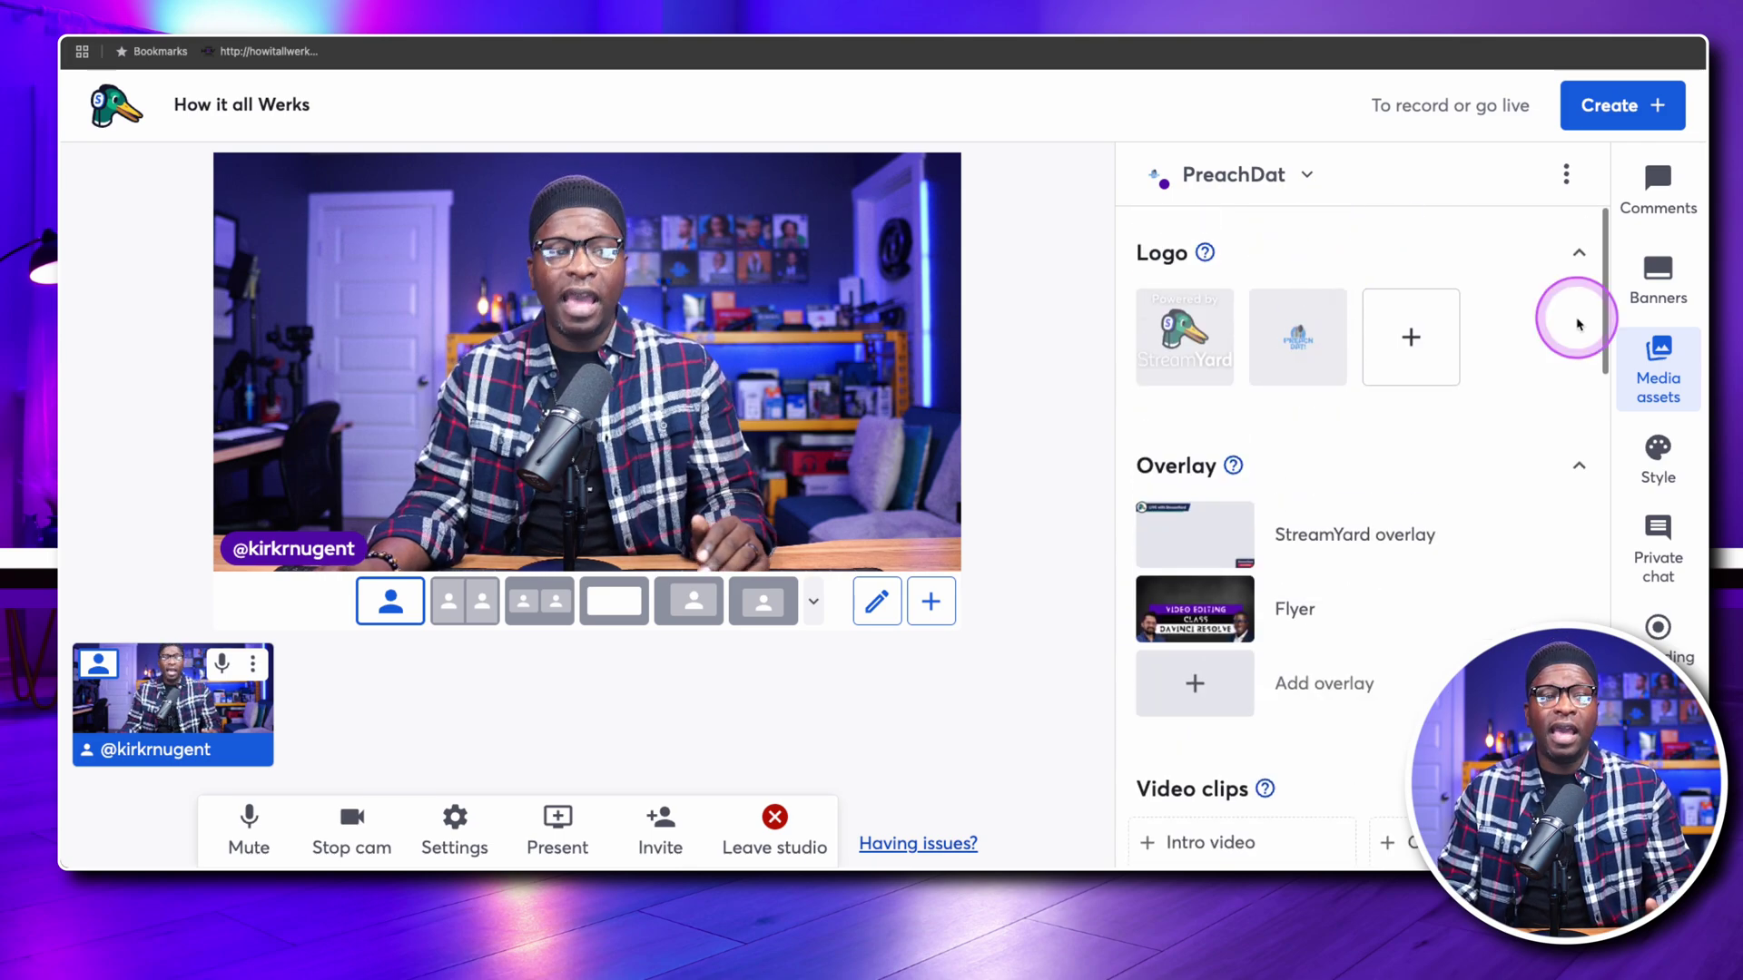
Review PreachDat's style settings: Bubble theme, display names on, headlines off.
{"action": "left_click", "coordinate": [1658, 454]}
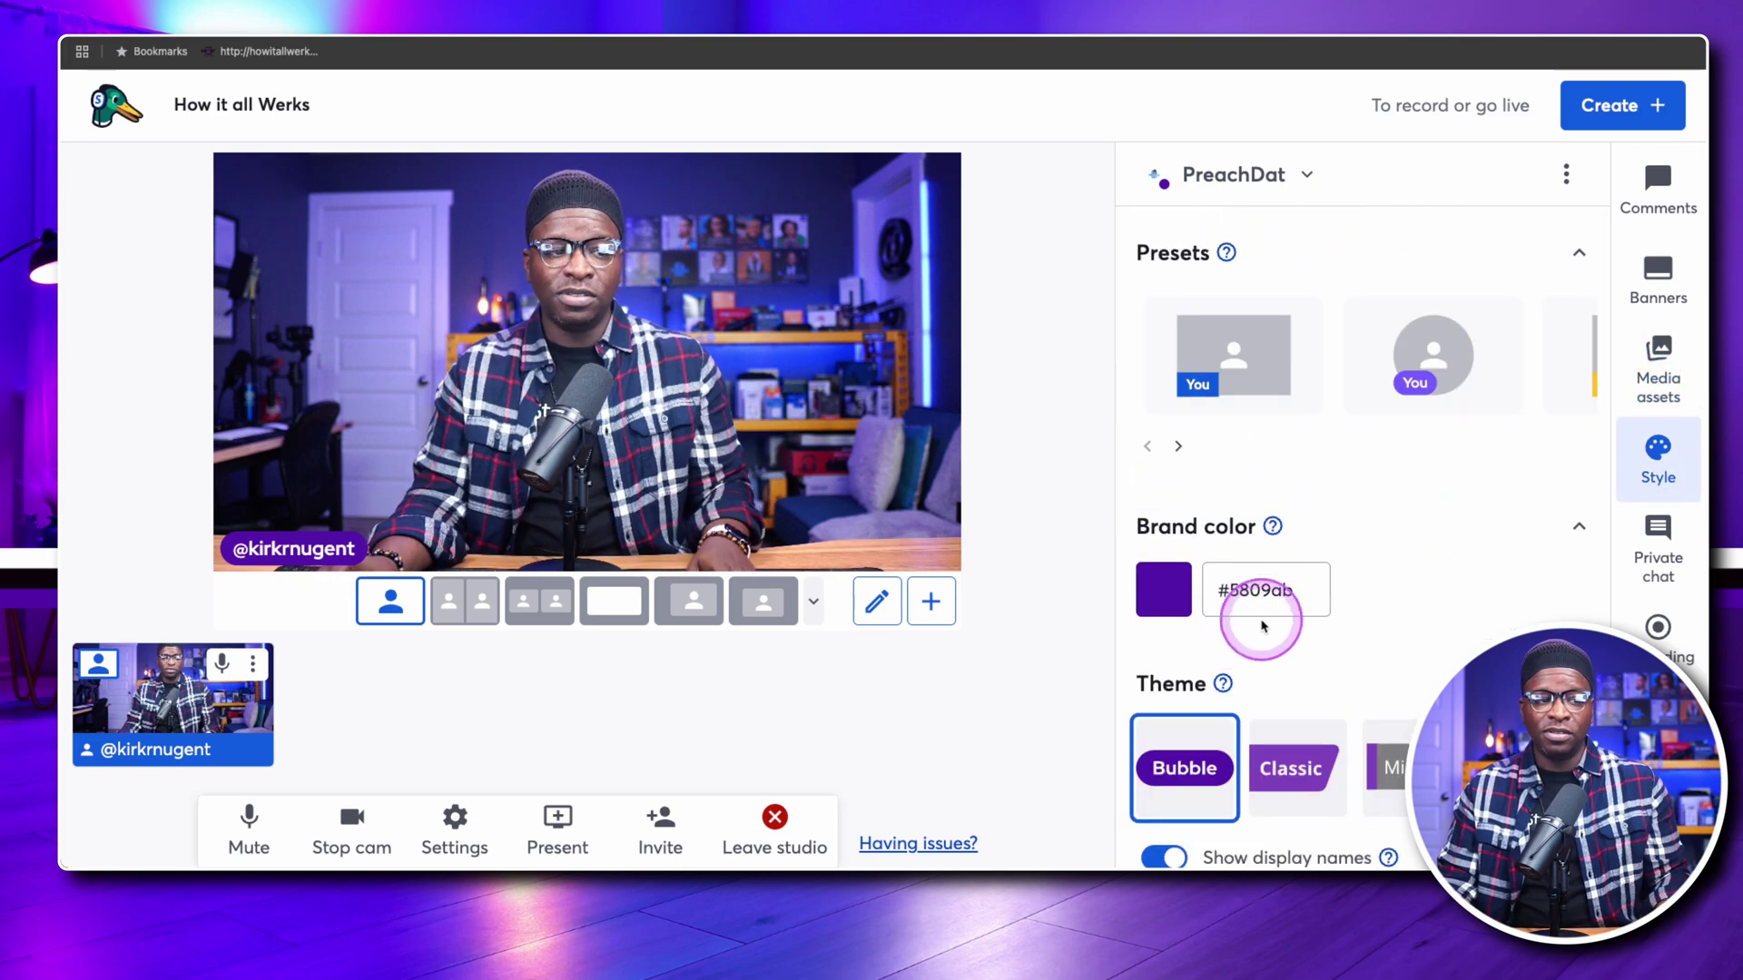
{"action": "scroll", "coordinate": [1354, 563], "scroll_direction": "down", "scroll_amount": 5}
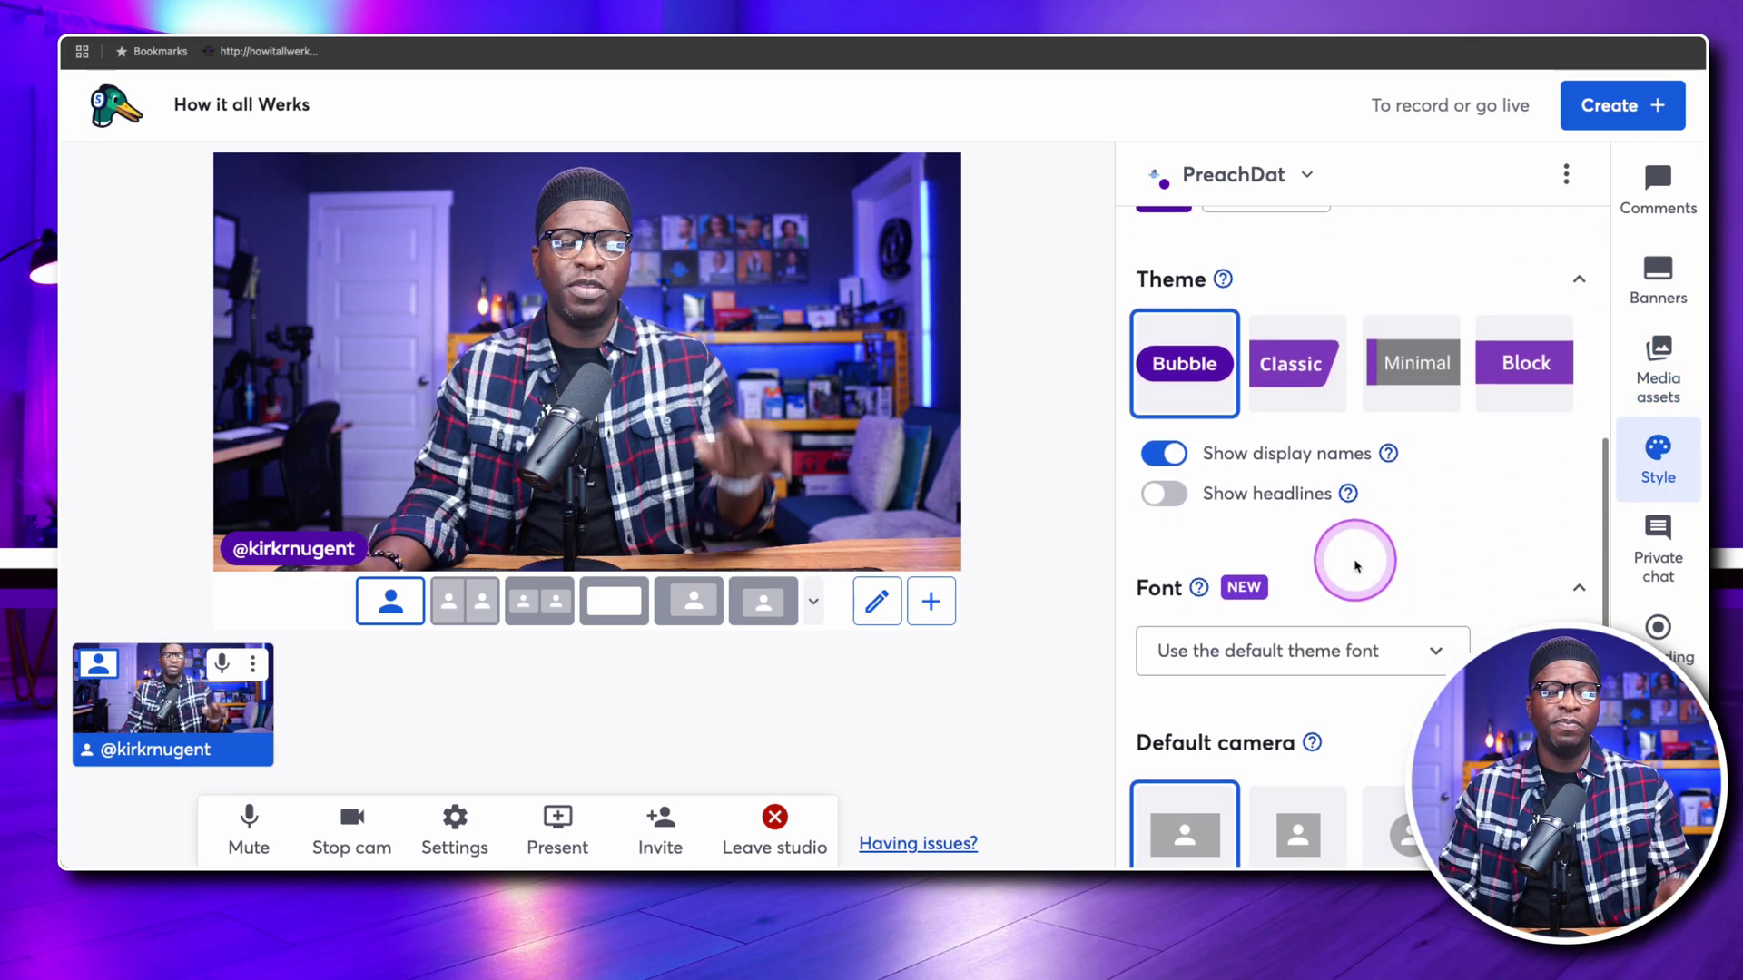
{"action": "scroll", "coordinate": [1348, 590], "scroll_direction": "down", "scroll_amount": 1}
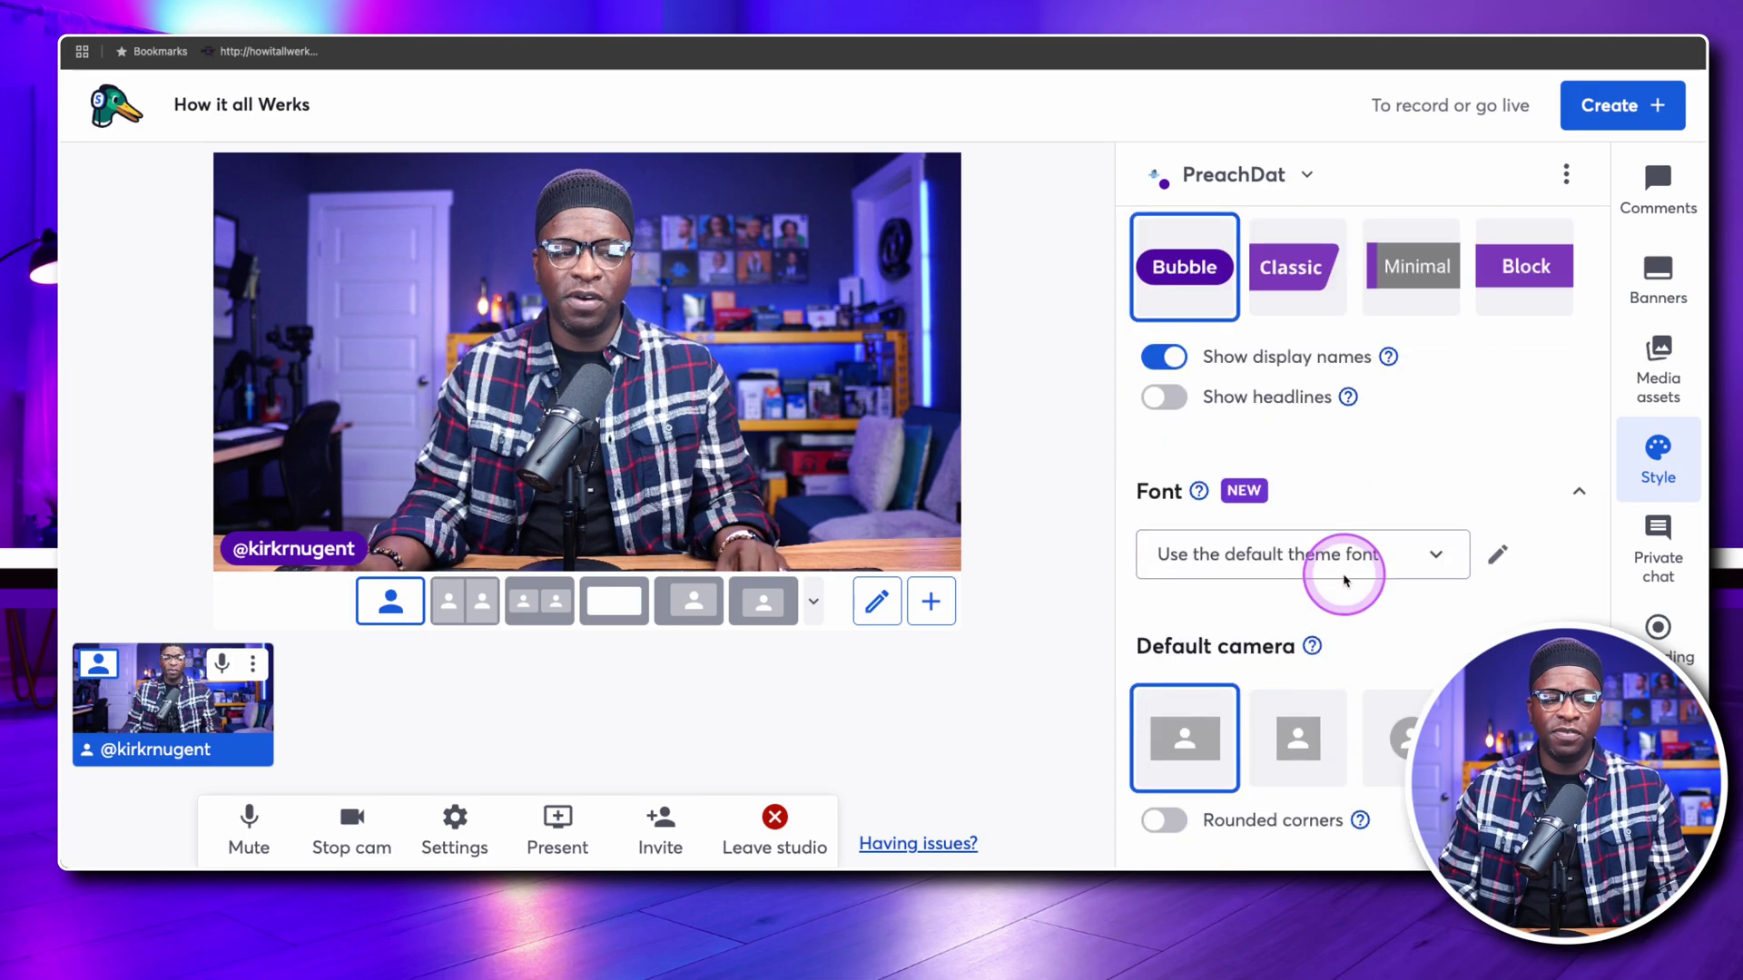
{"action": "scroll", "coordinate": [1352, 536], "scroll_direction": "up", "scroll_amount": 4}
{"action": "scroll", "coordinate": [1331, 336], "scroll_direction": "up", "scroll_amount": 2}
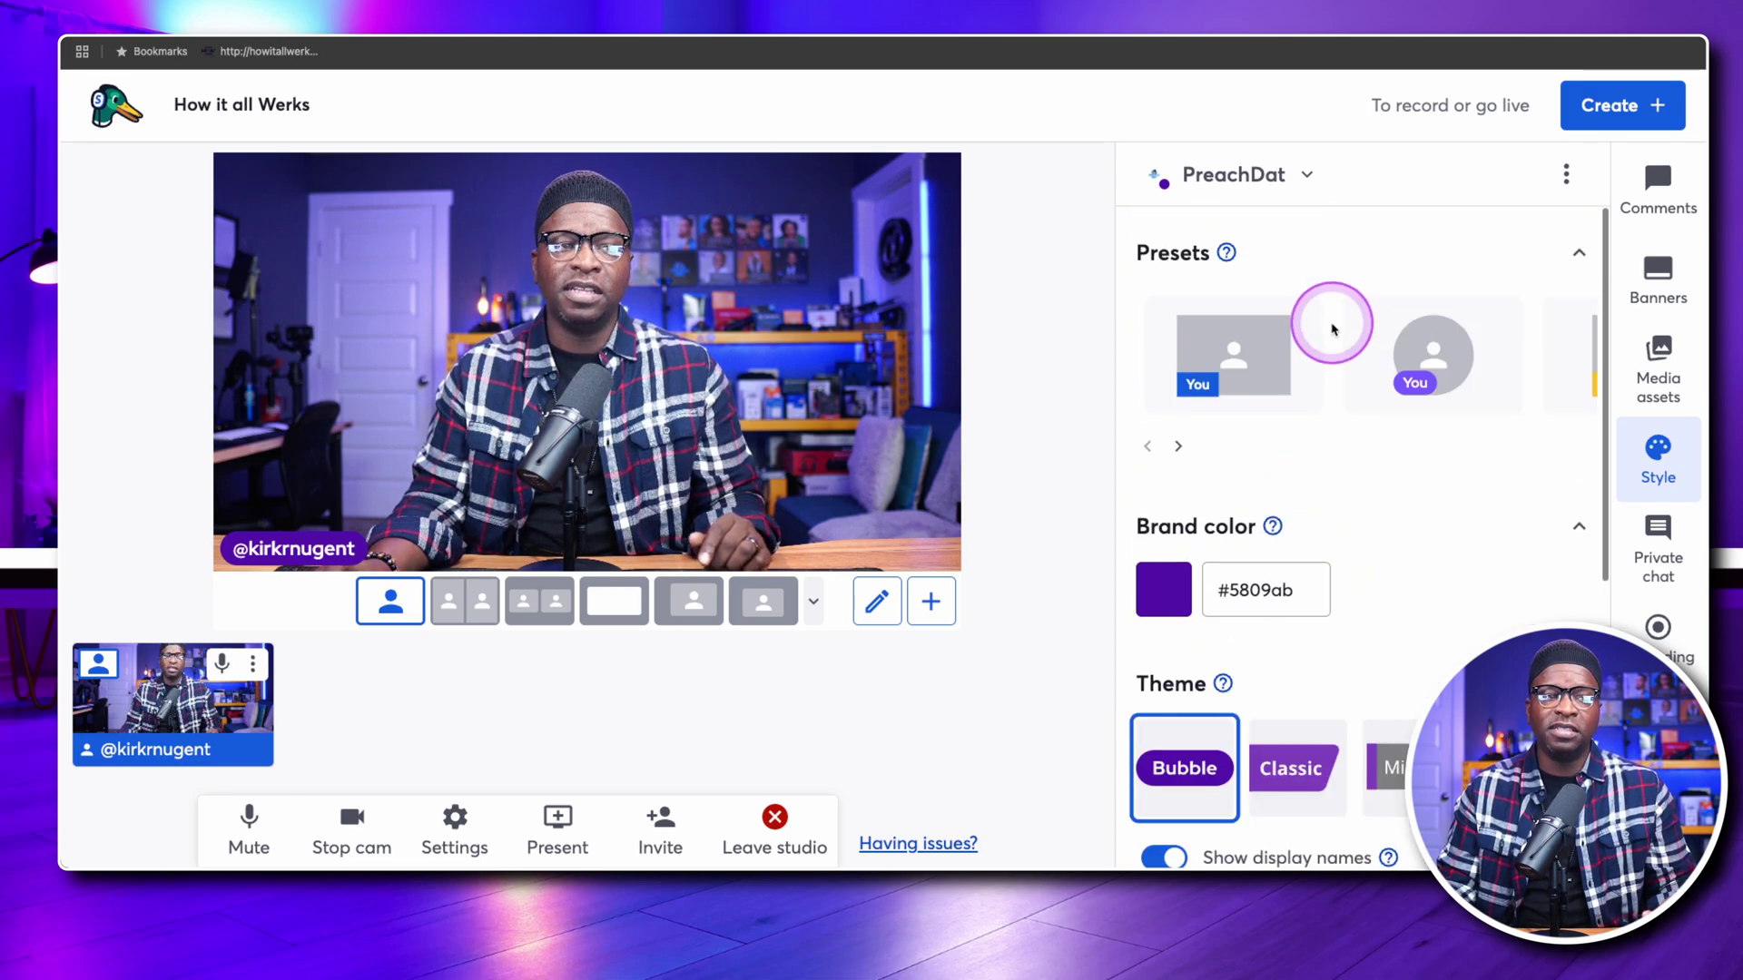
{"action": "left_click", "coordinate": [1258, 175]}
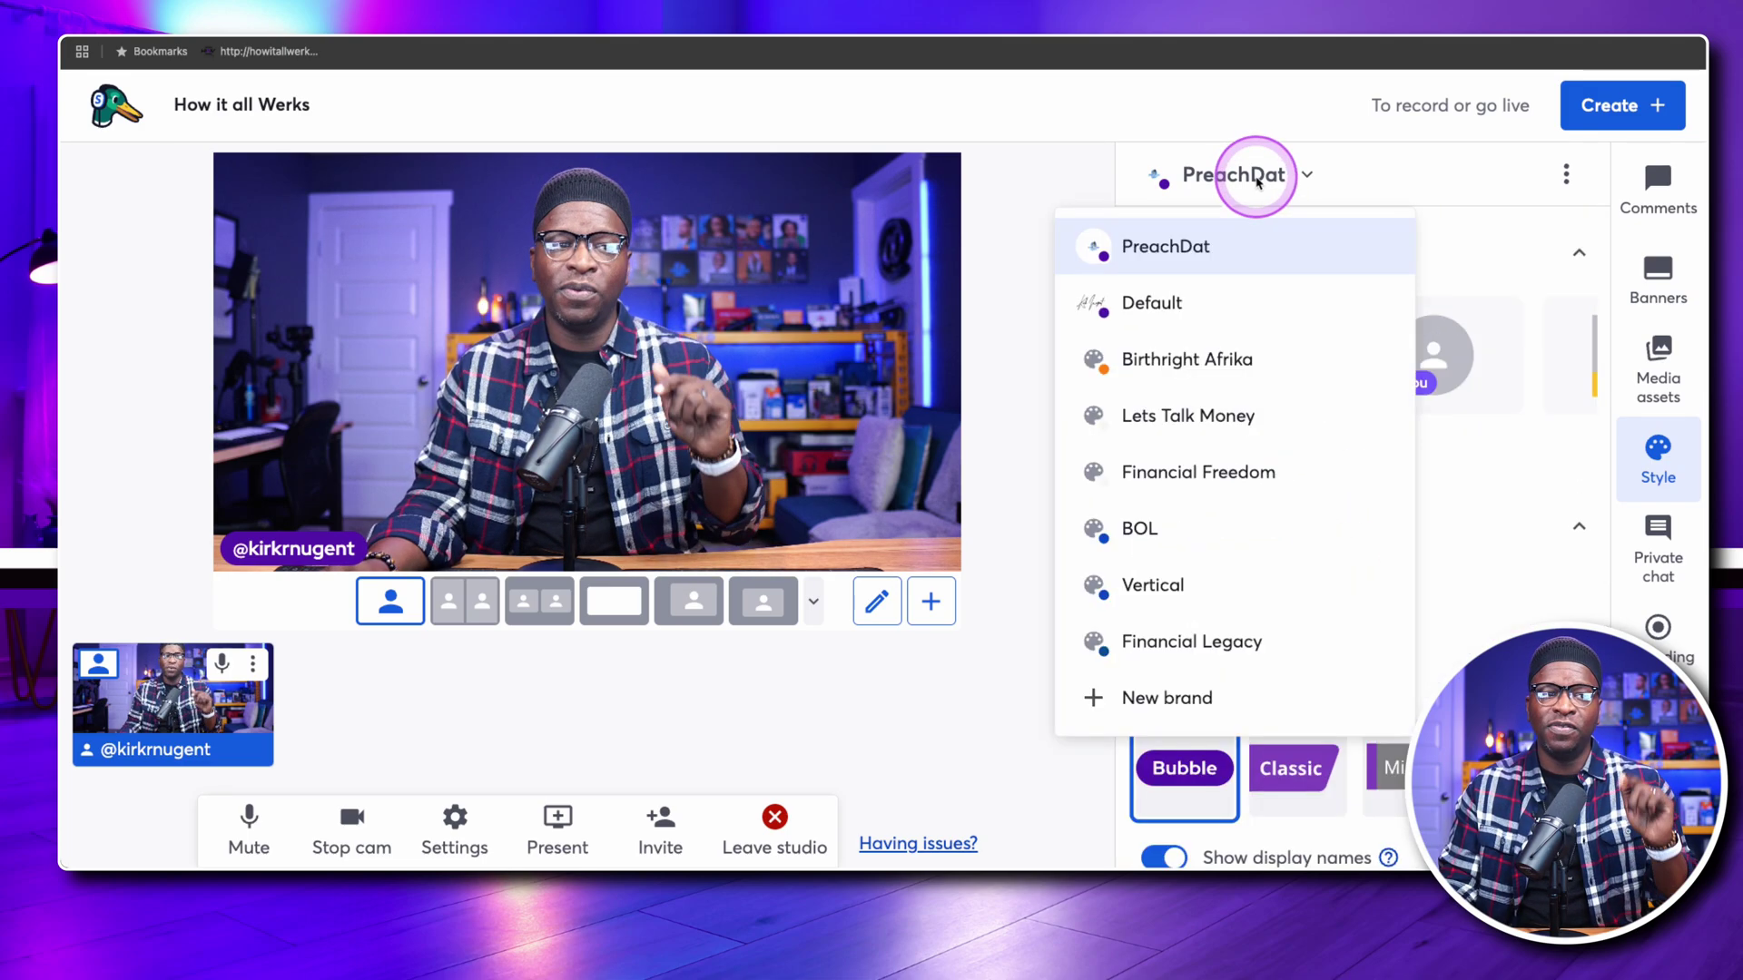
Preview the orange Birthright Afrika brand, then make Financial Legacy the active brand.
{"action": "left_click", "coordinate": [1204, 367]}
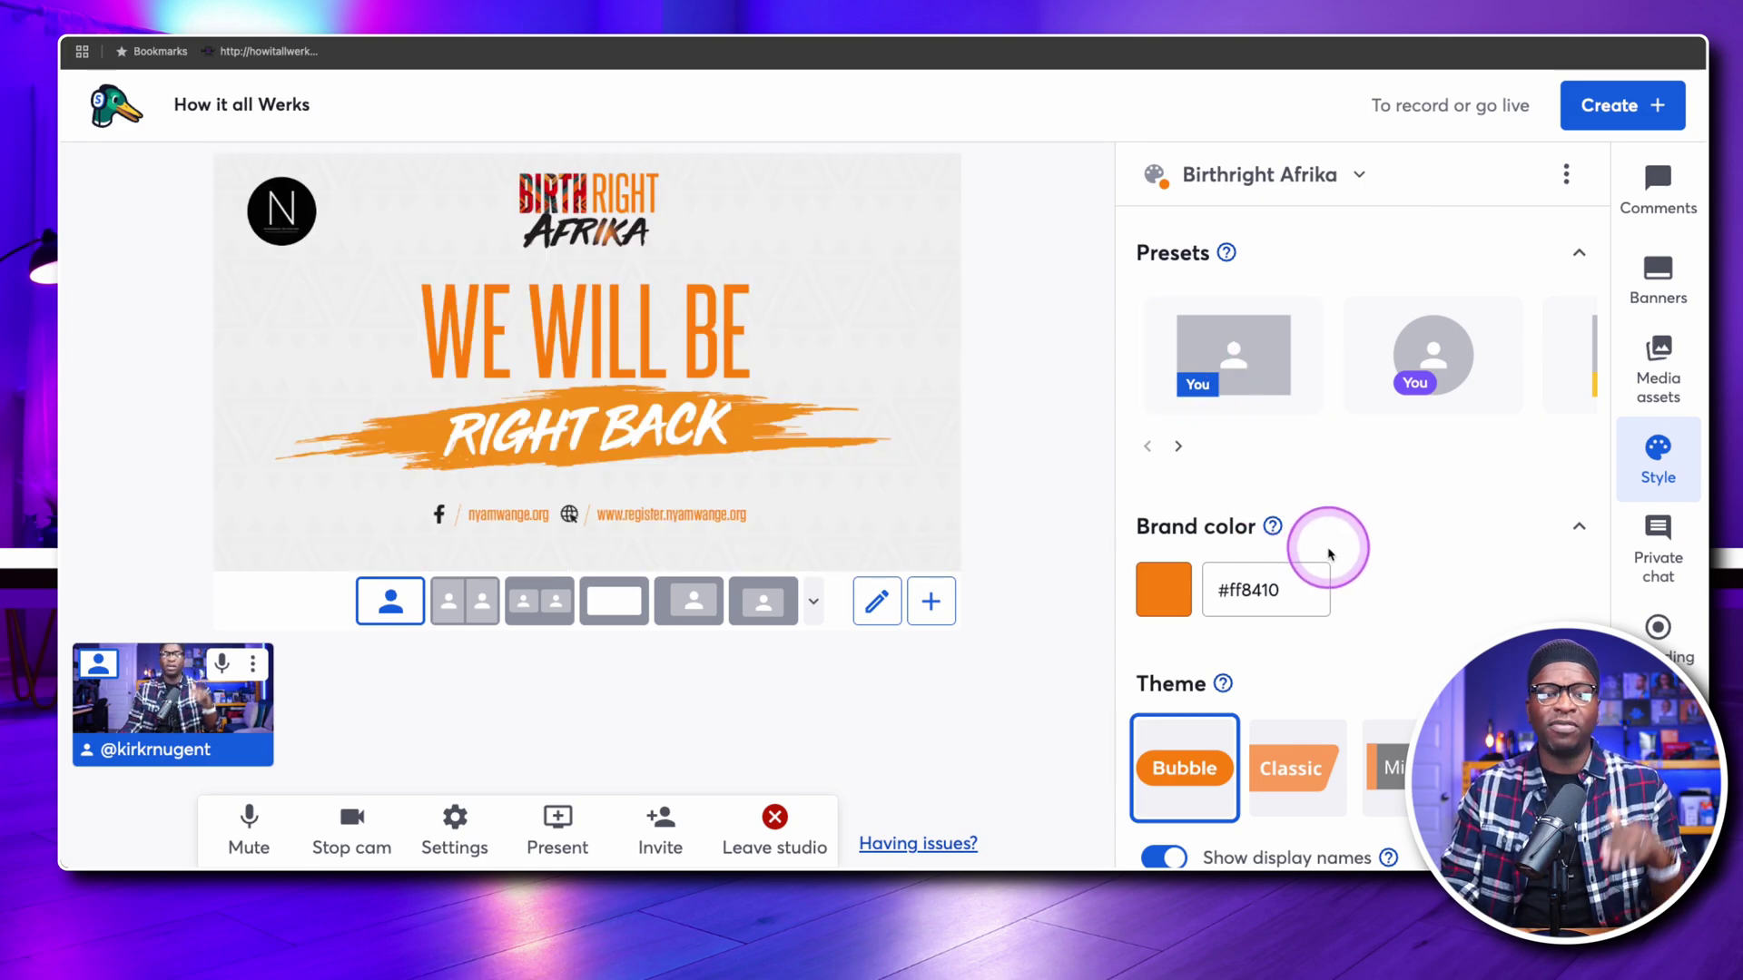
{"action": "scroll", "coordinate": [1380, 538], "scroll_direction": "down", "scroll_amount": 3}
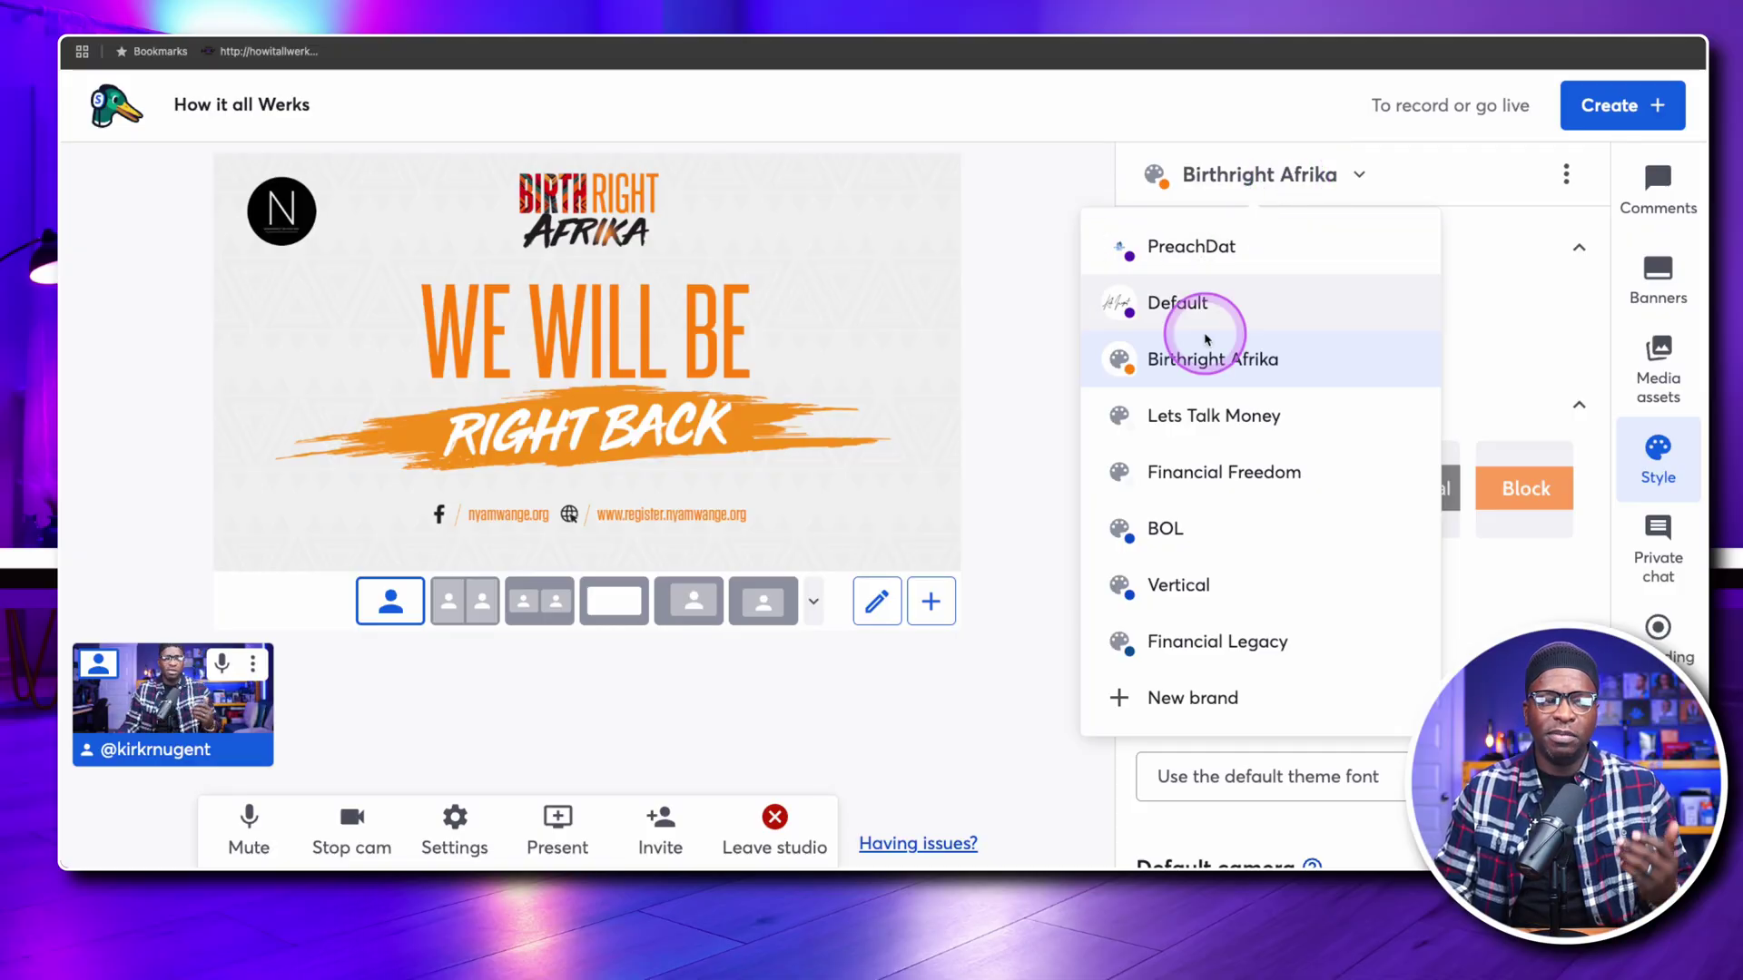
{"action": "left_click", "coordinate": [1230, 642]}
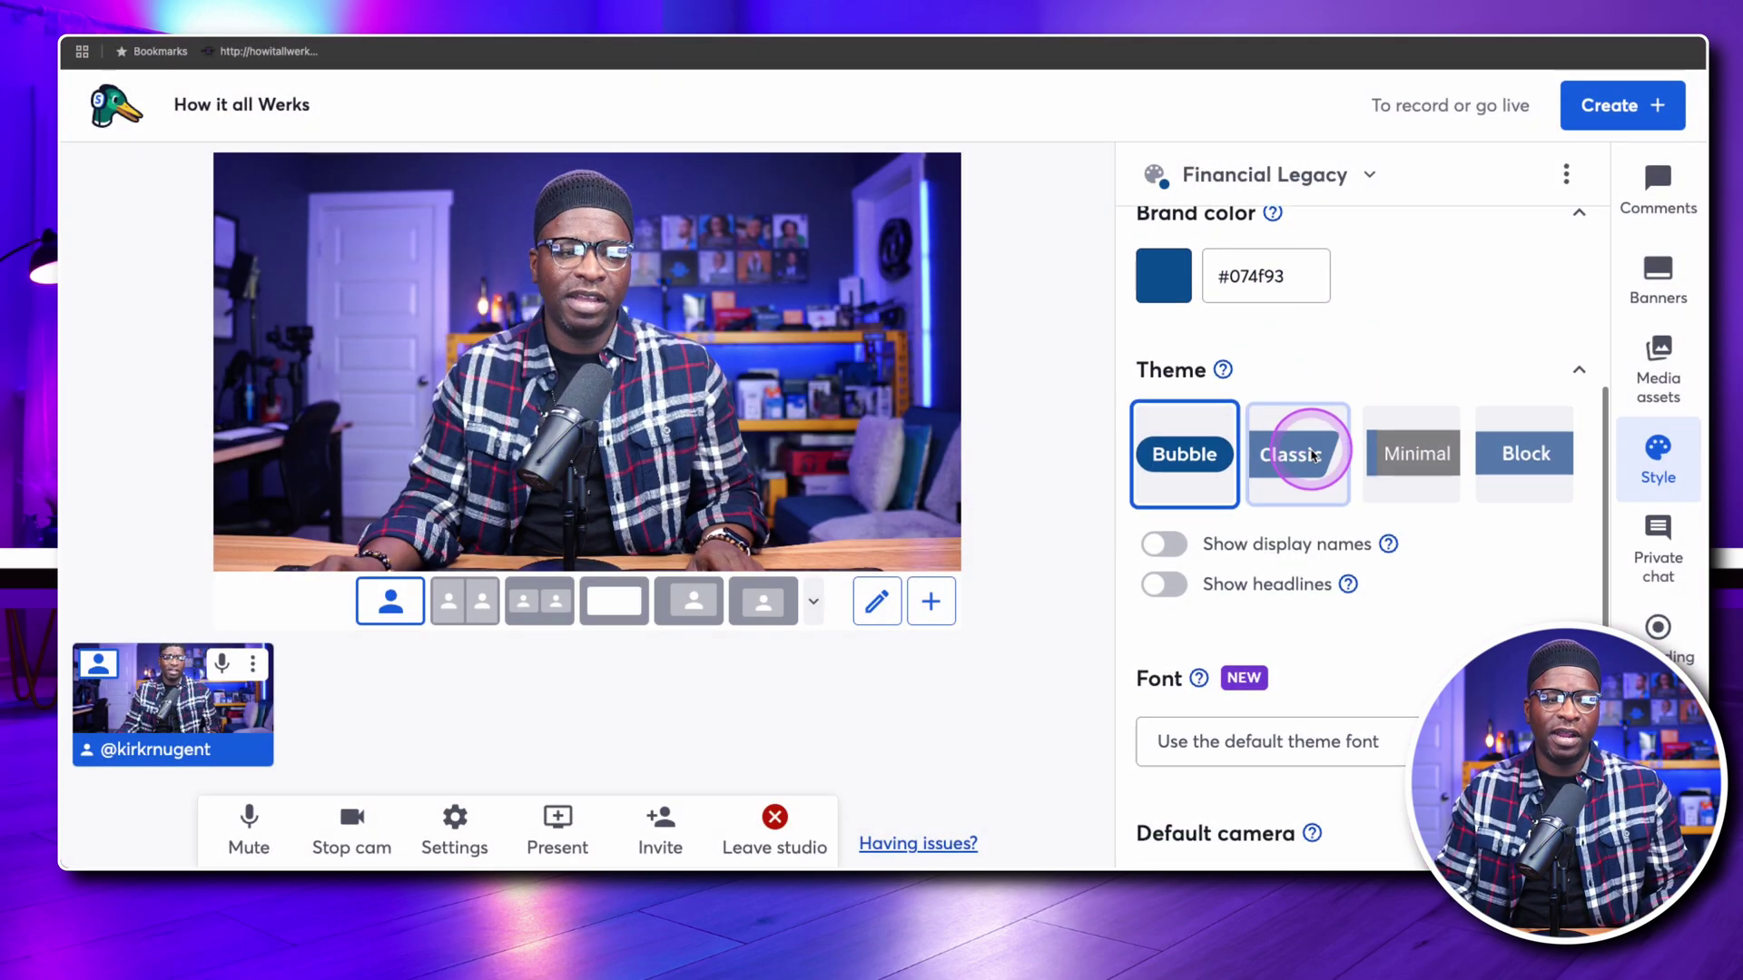
{"action": "scroll", "coordinate": [1295, 455], "scroll_direction": "down", "scroll_amount": 3}
{"action": "scroll", "coordinate": [1311, 454], "scroll_direction": "up", "scroll_amount": 3}
{"action": "scroll", "coordinate": [1308, 364], "scroll_direction": "up", "scroll_amount": 3}
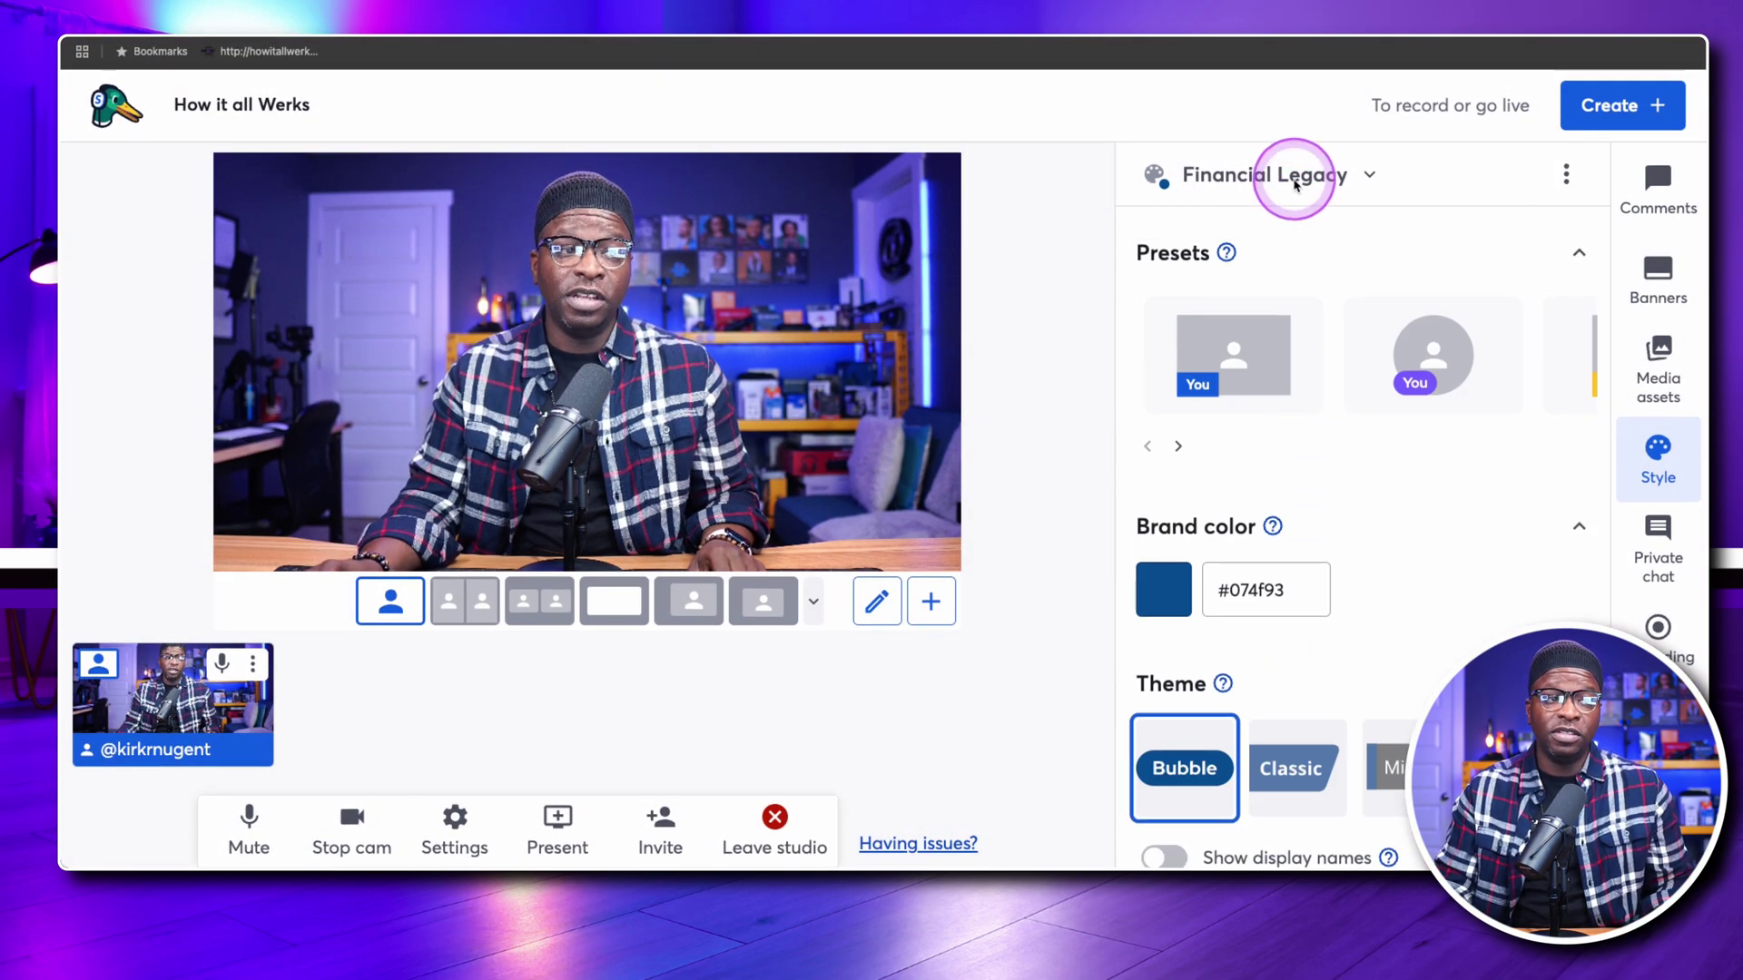
{"action": "left_click", "coordinate": [1659, 368]}
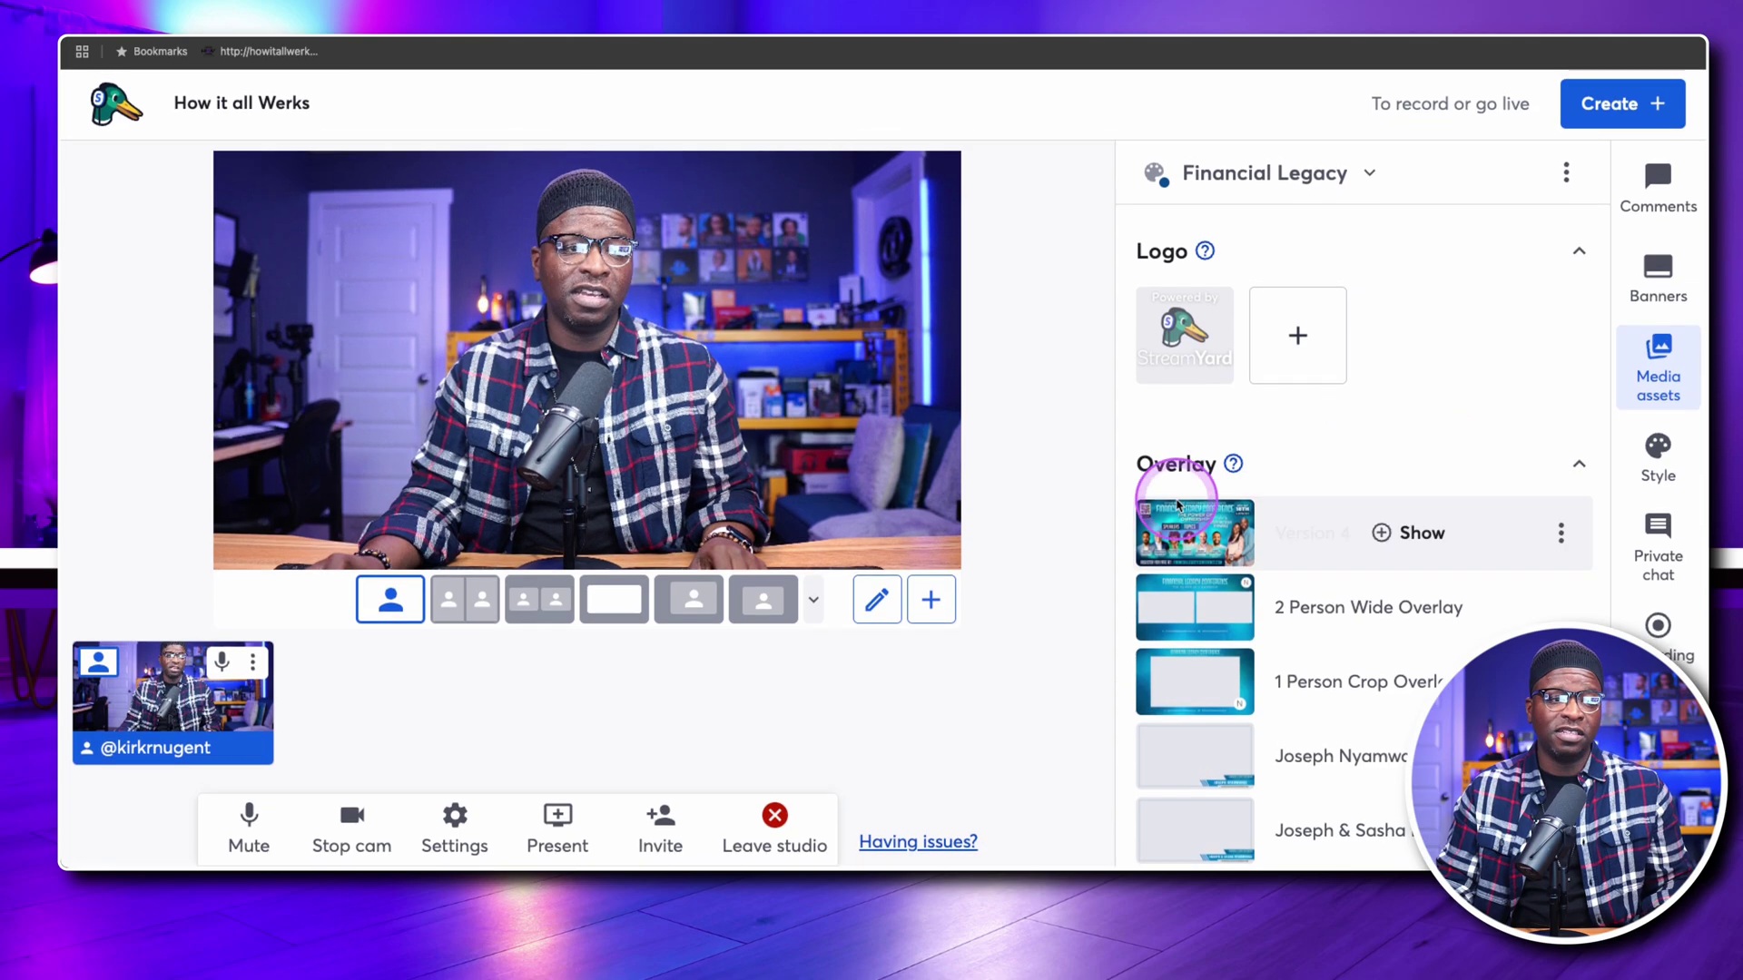
{"action": "left_click", "coordinate": [1177, 505]}
{"action": "left_click", "coordinate": [1239, 499]}
{"action": "scroll", "coordinate": [1271, 482], "scroll_direction": "down", "scroll_amount": 3}
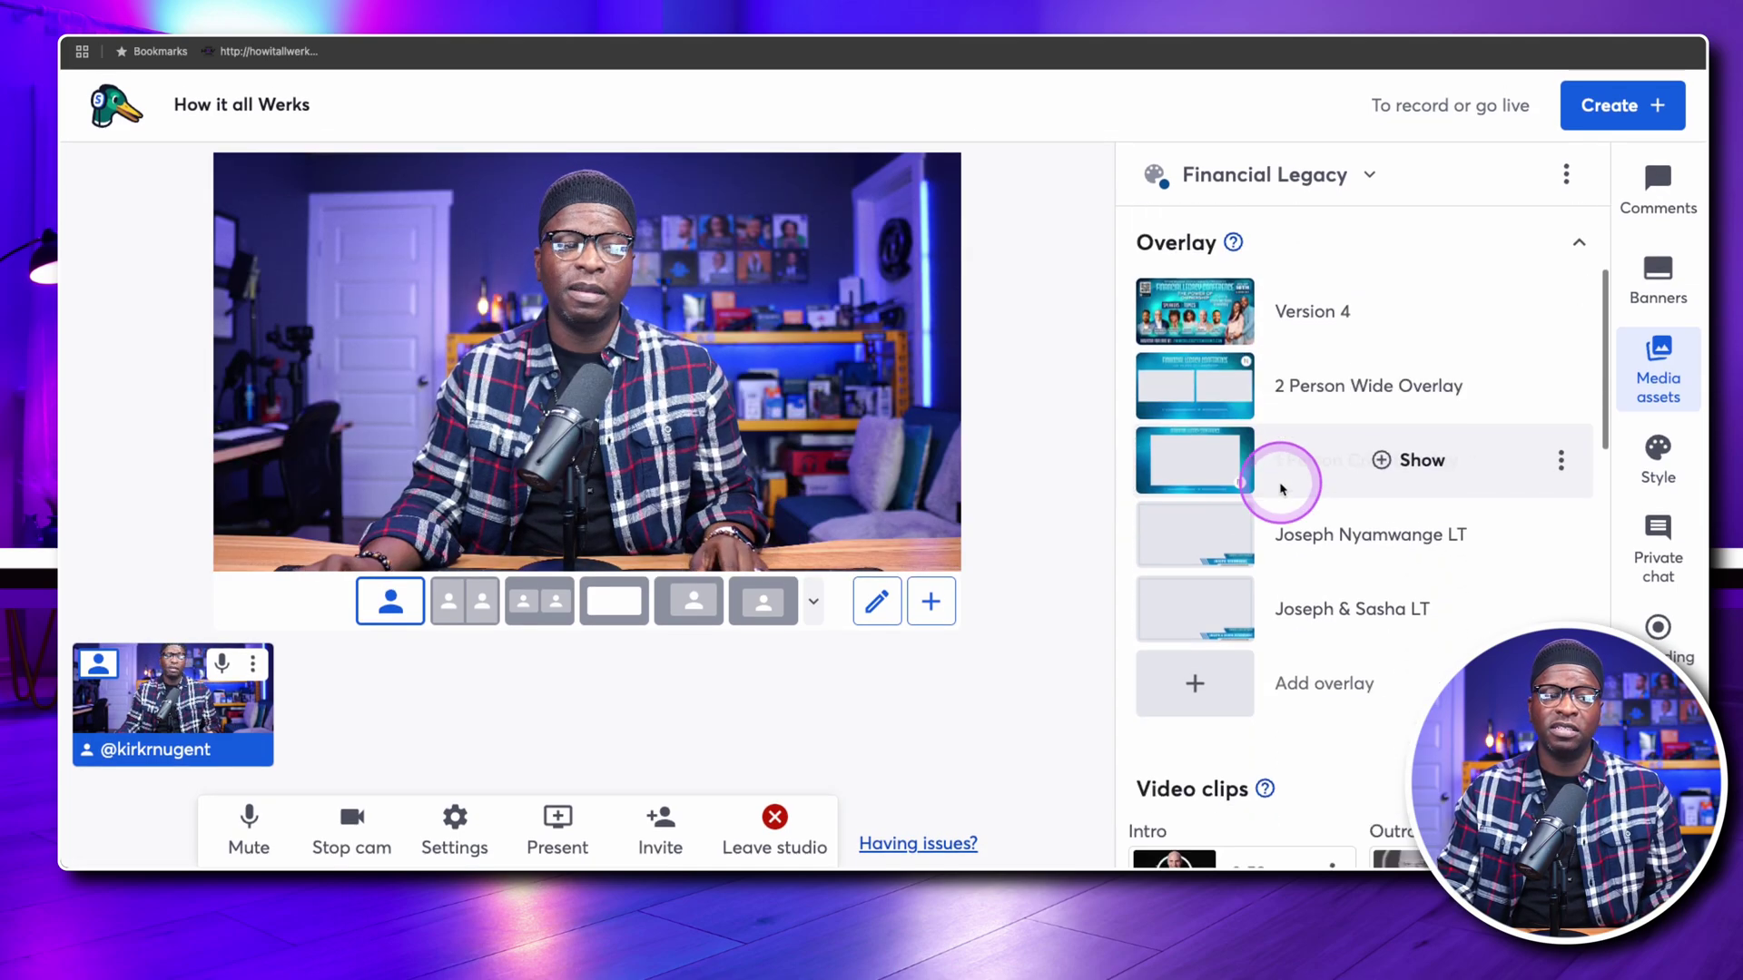
{"action": "scroll", "coordinate": [1276, 485], "scroll_direction": "down", "scroll_amount": 5}
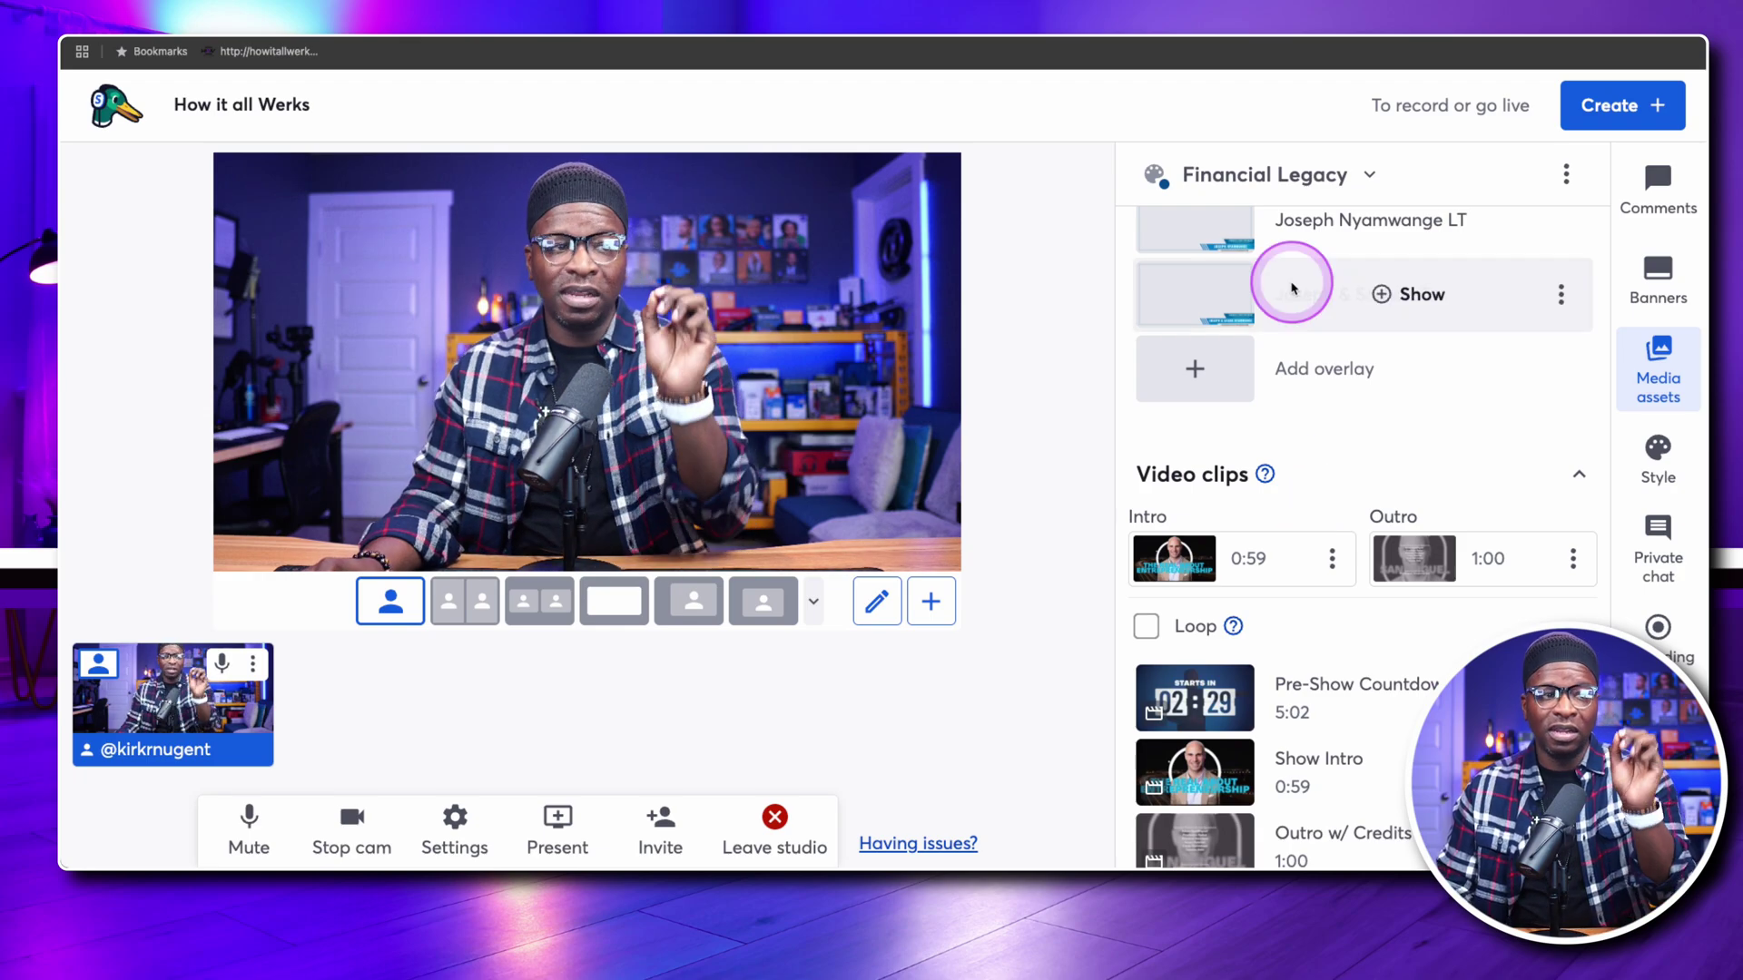
{"action": "left_click", "coordinate": [1262, 179]}
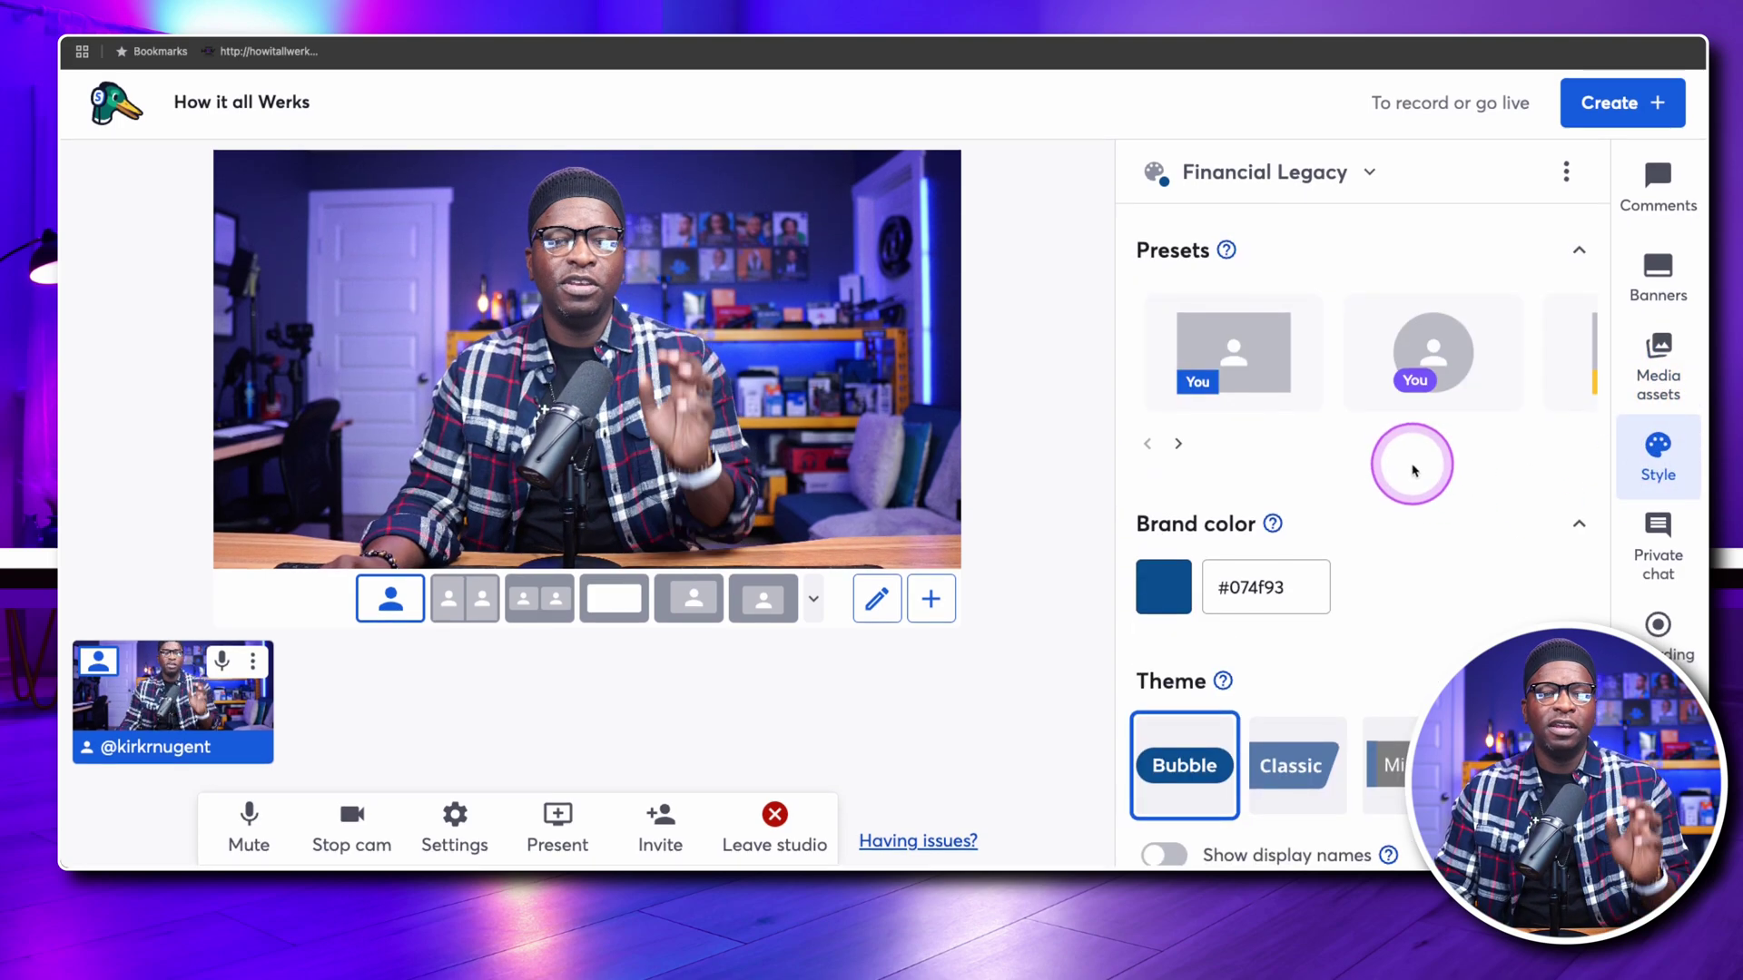
Turn on Show display names and Show headlines, trying Classic before keeping the Bubble style.
{"action": "scroll", "coordinate": [1414, 469], "scroll_direction": "down", "scroll_amount": 2}
{"action": "scroll", "coordinate": [1413, 470], "scroll_direction": "down", "scroll_amount": 1}
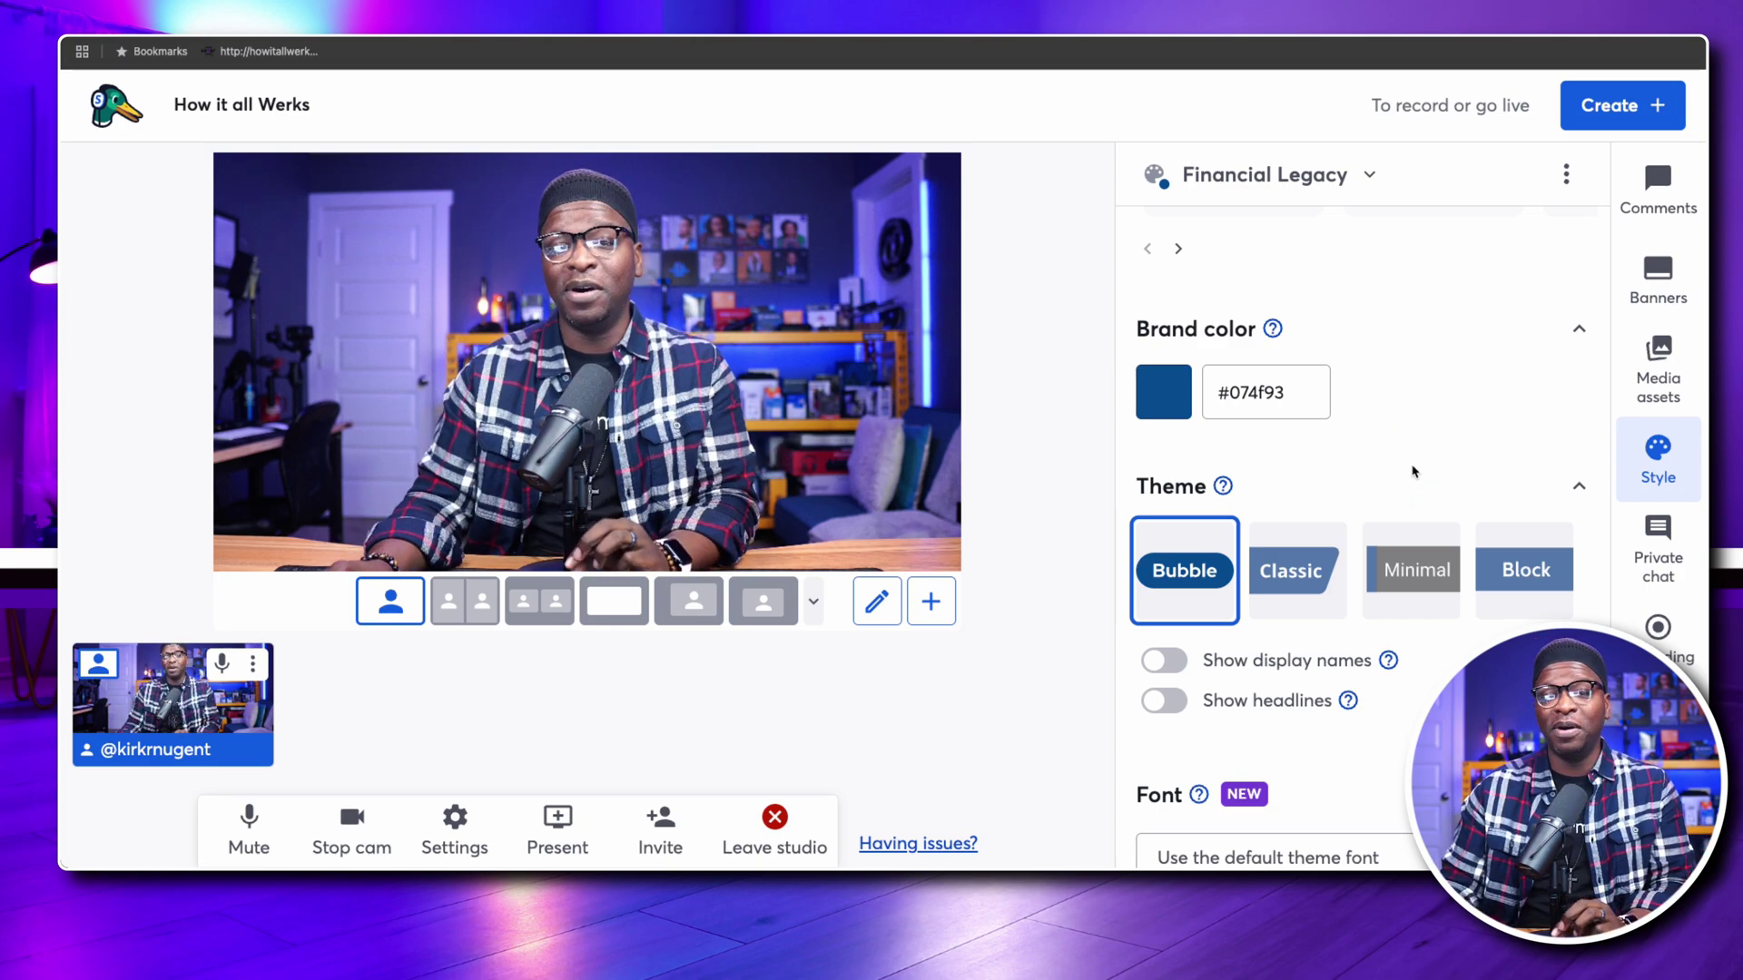
{"action": "scroll", "coordinate": [1372, 525], "scroll_direction": "down", "scroll_amount": 4}
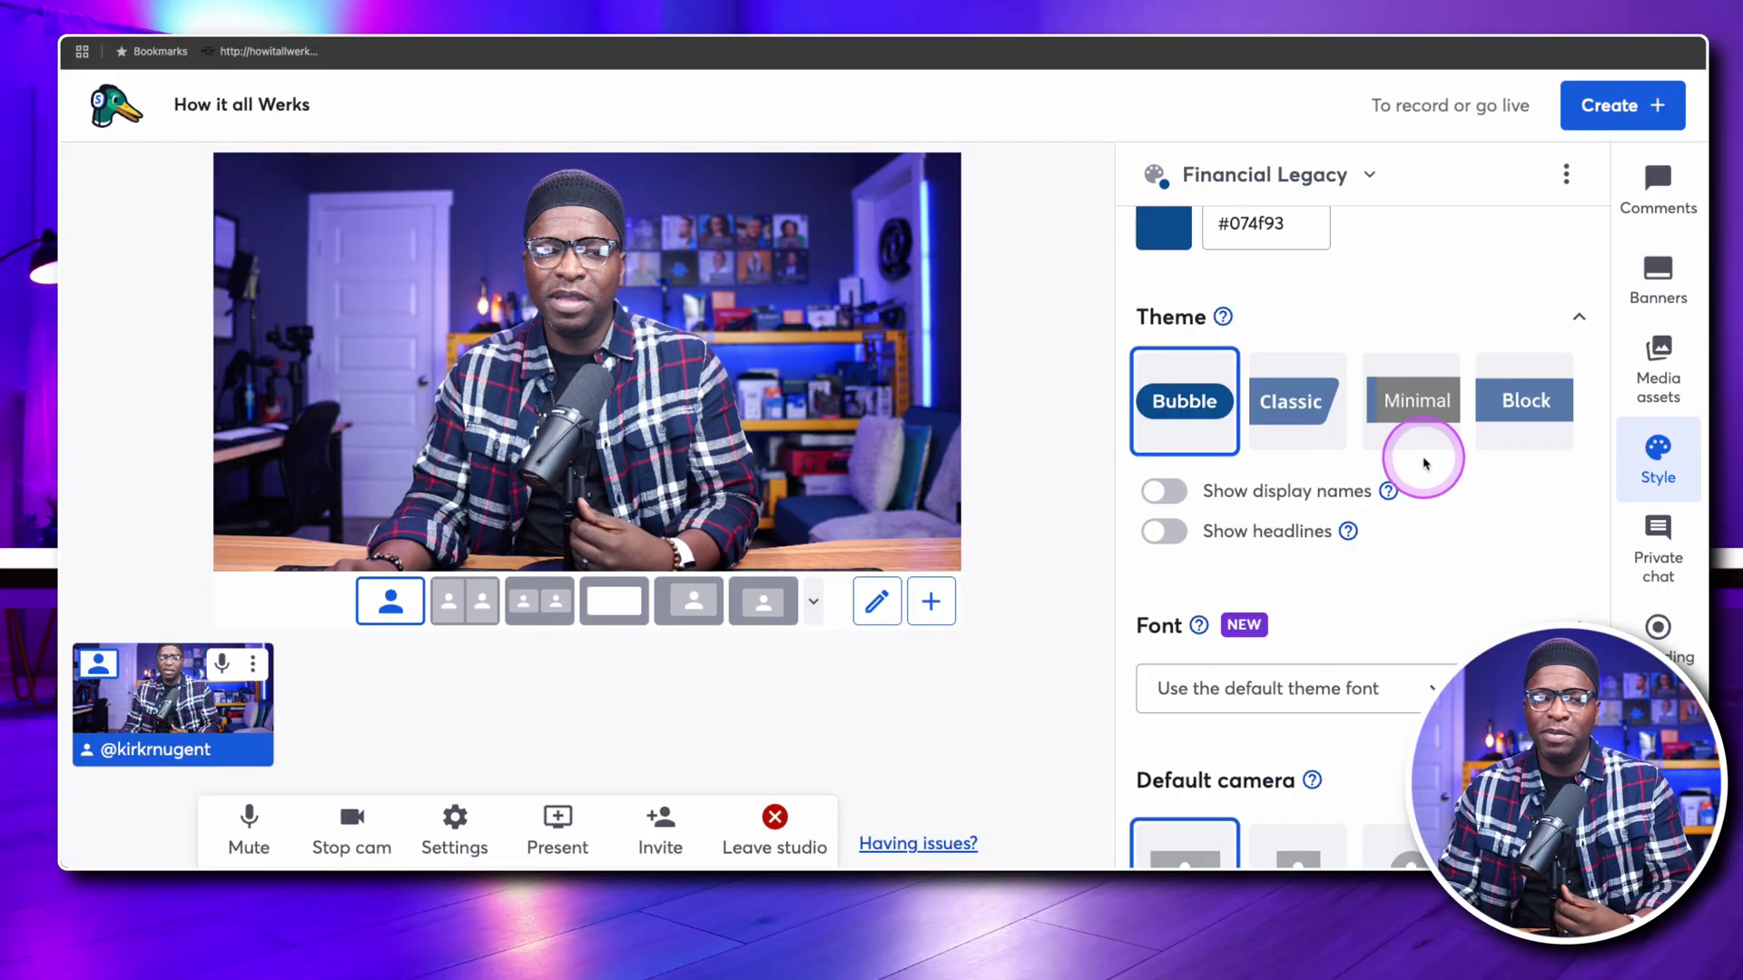
{"action": "left_click", "coordinate": [1164, 491]}
{"action": "left_click", "coordinate": [1171, 533]}
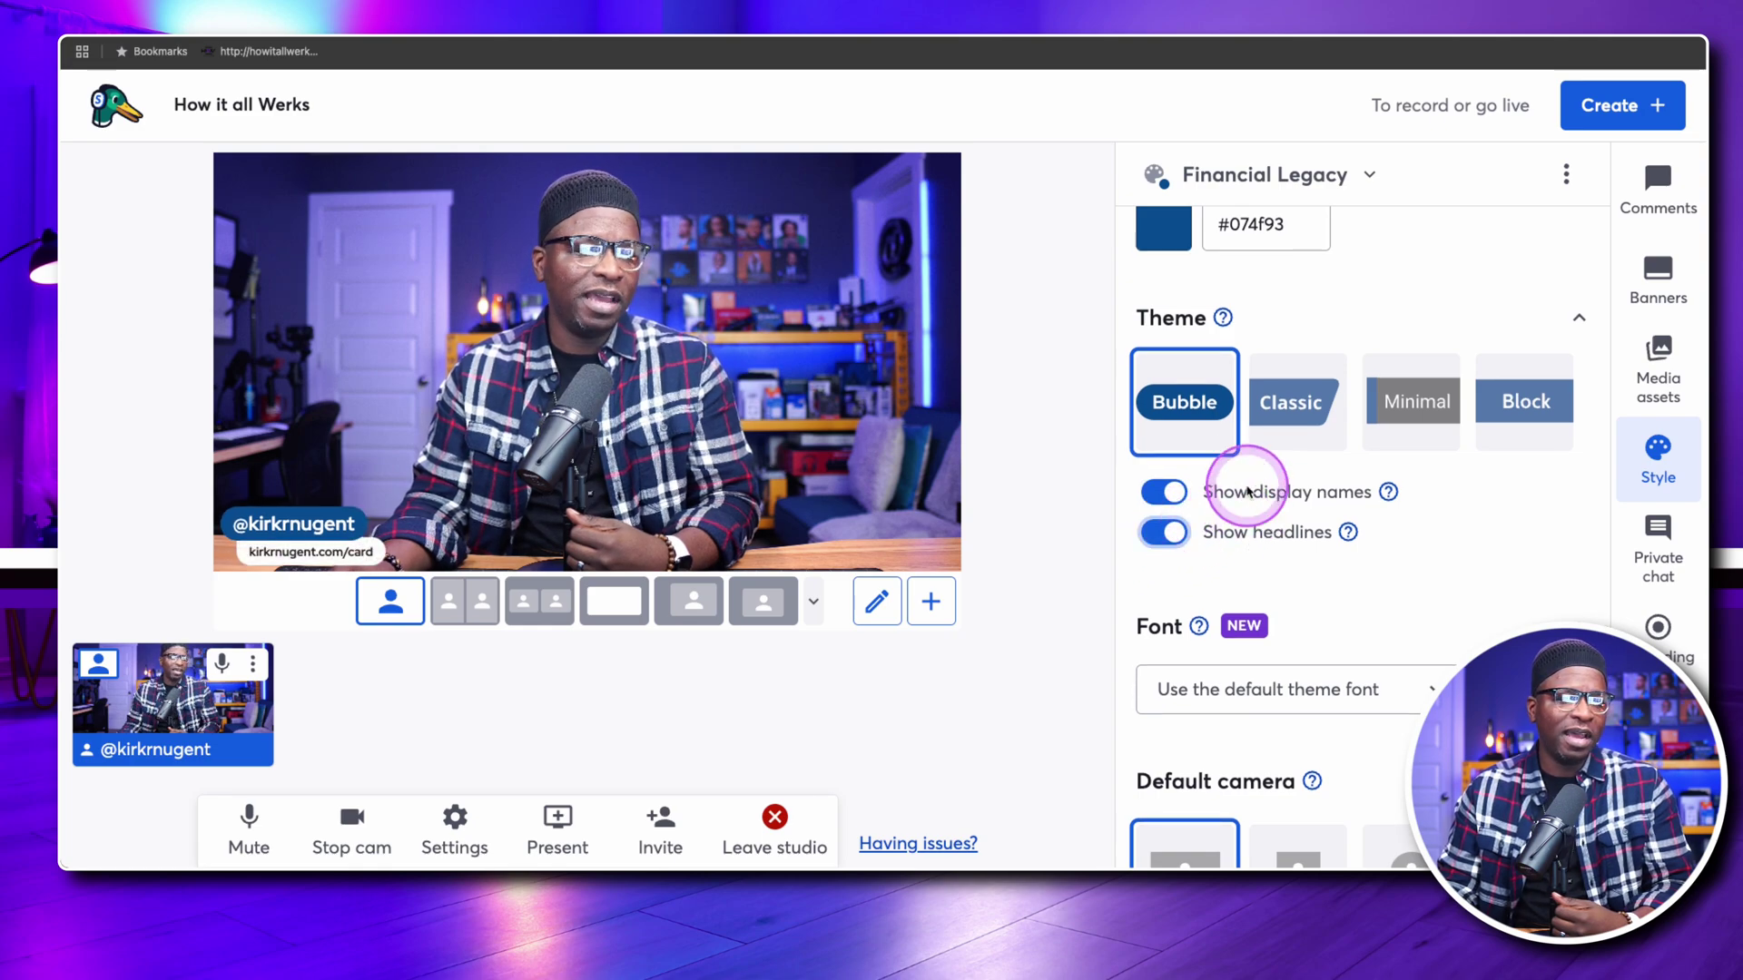
{"action": "left_click", "coordinate": [1293, 424]}
{"action": "left_click", "coordinate": [1192, 416]}
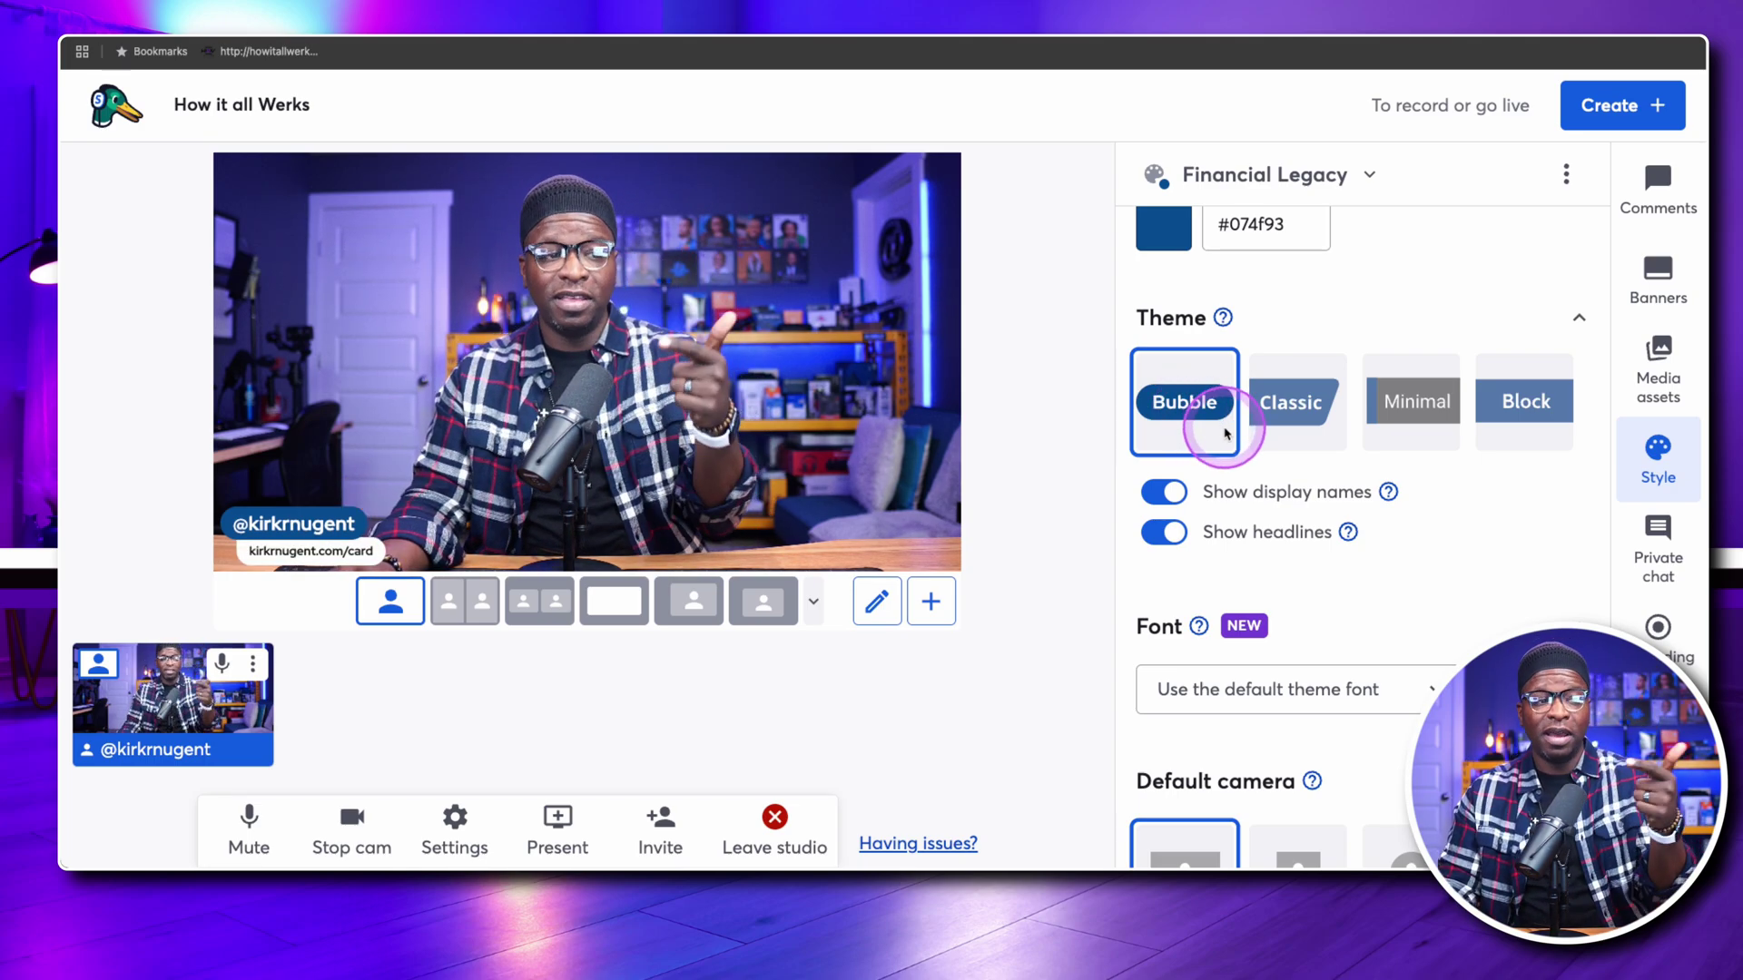
{"action": "scroll", "coordinate": [1224, 433], "scroll_direction": "down", "scroll_amount": 1}
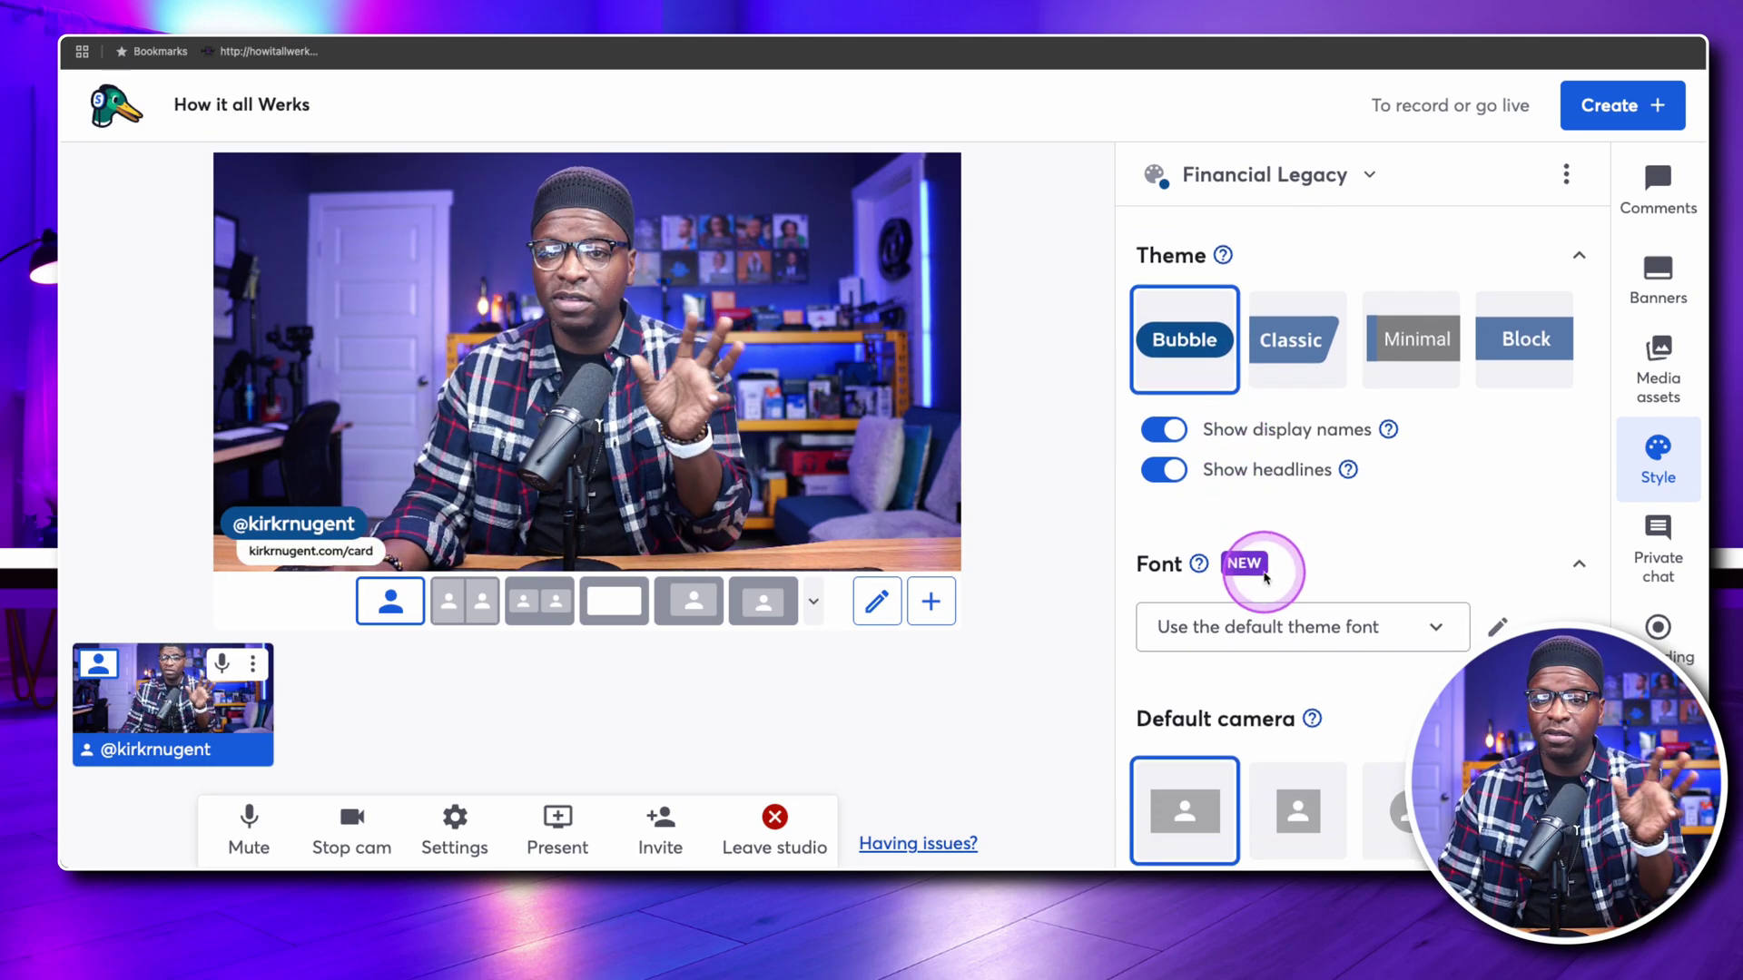
{"action": "scroll", "coordinate": [1266, 581], "scroll_direction": "down", "scroll_amount": 1}
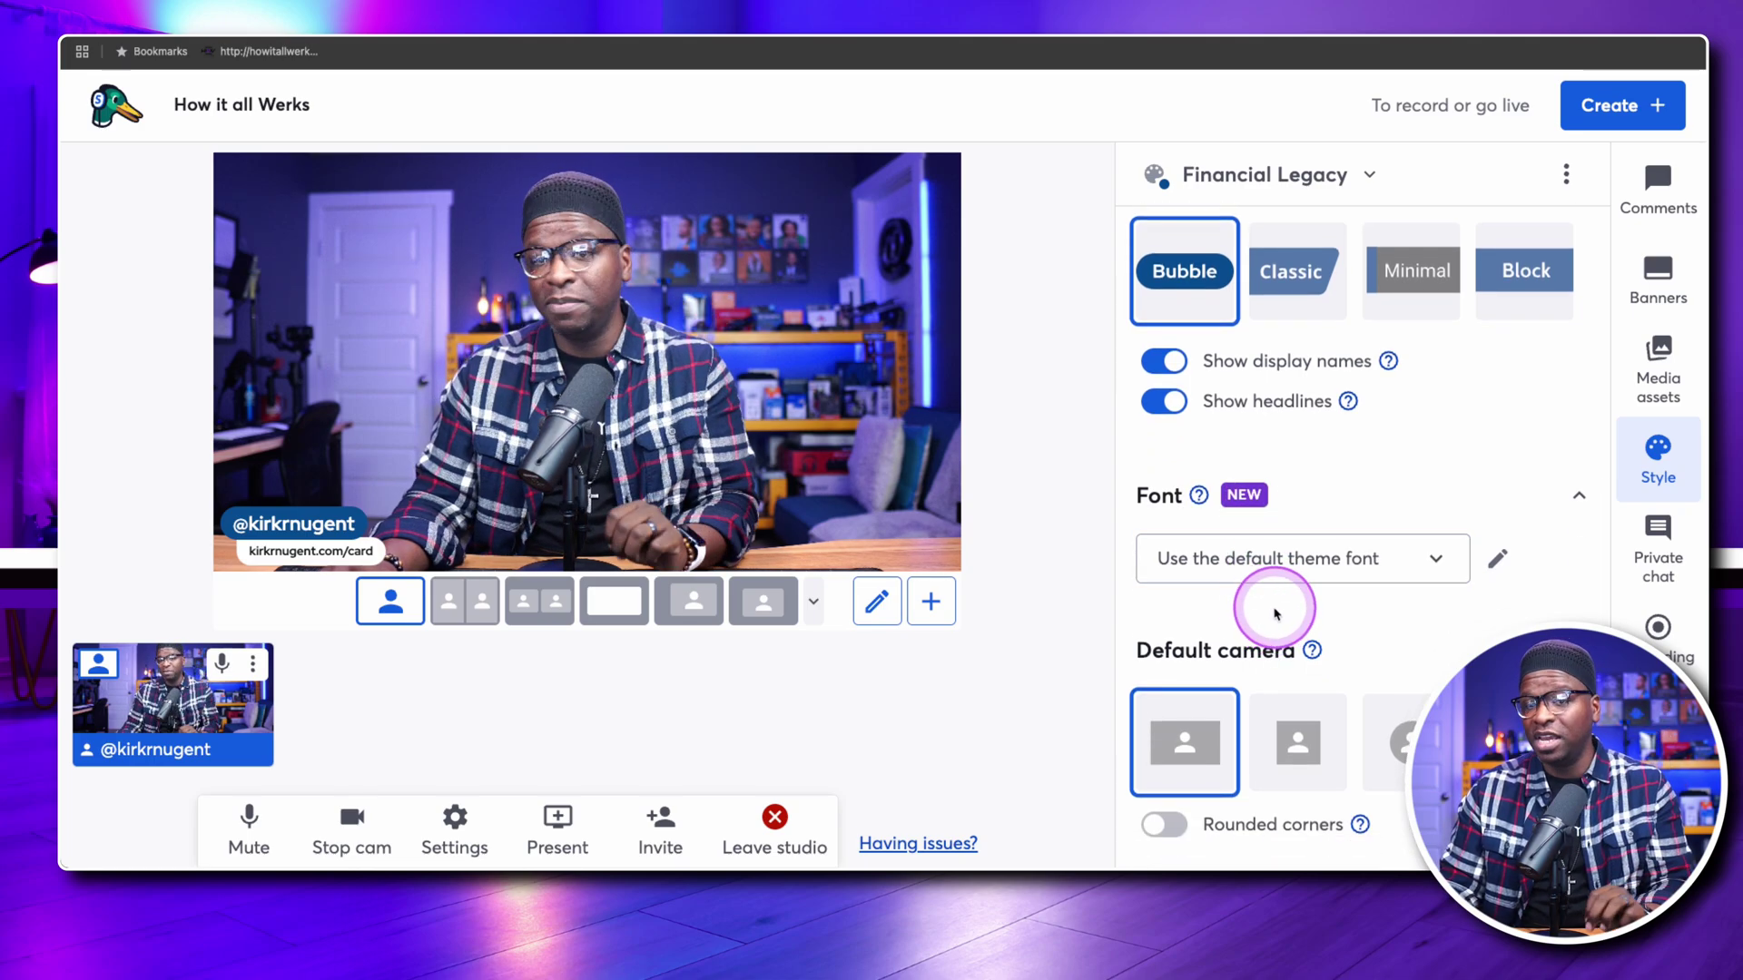
Return to Financial Legacy's media assets and scroll up to its overlays list.
{"action": "left_click", "coordinate": [1654, 372]}
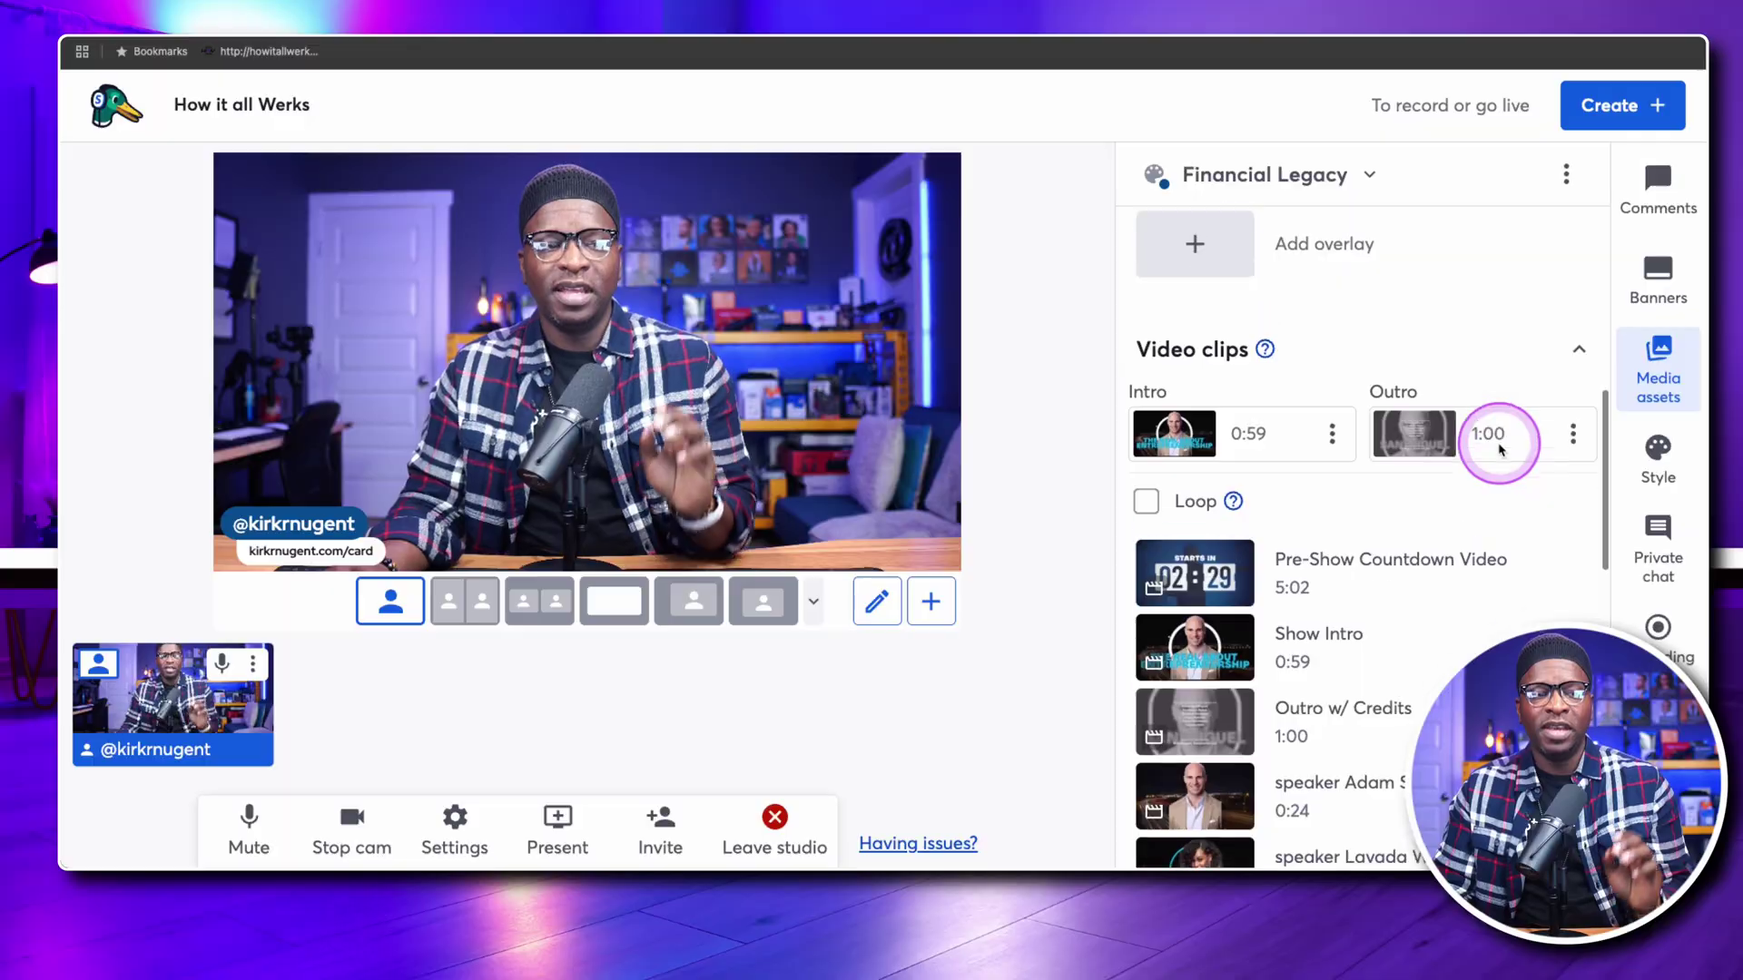
{"action": "scroll", "coordinate": [1500, 448], "scroll_direction": "up", "scroll_amount": 5}
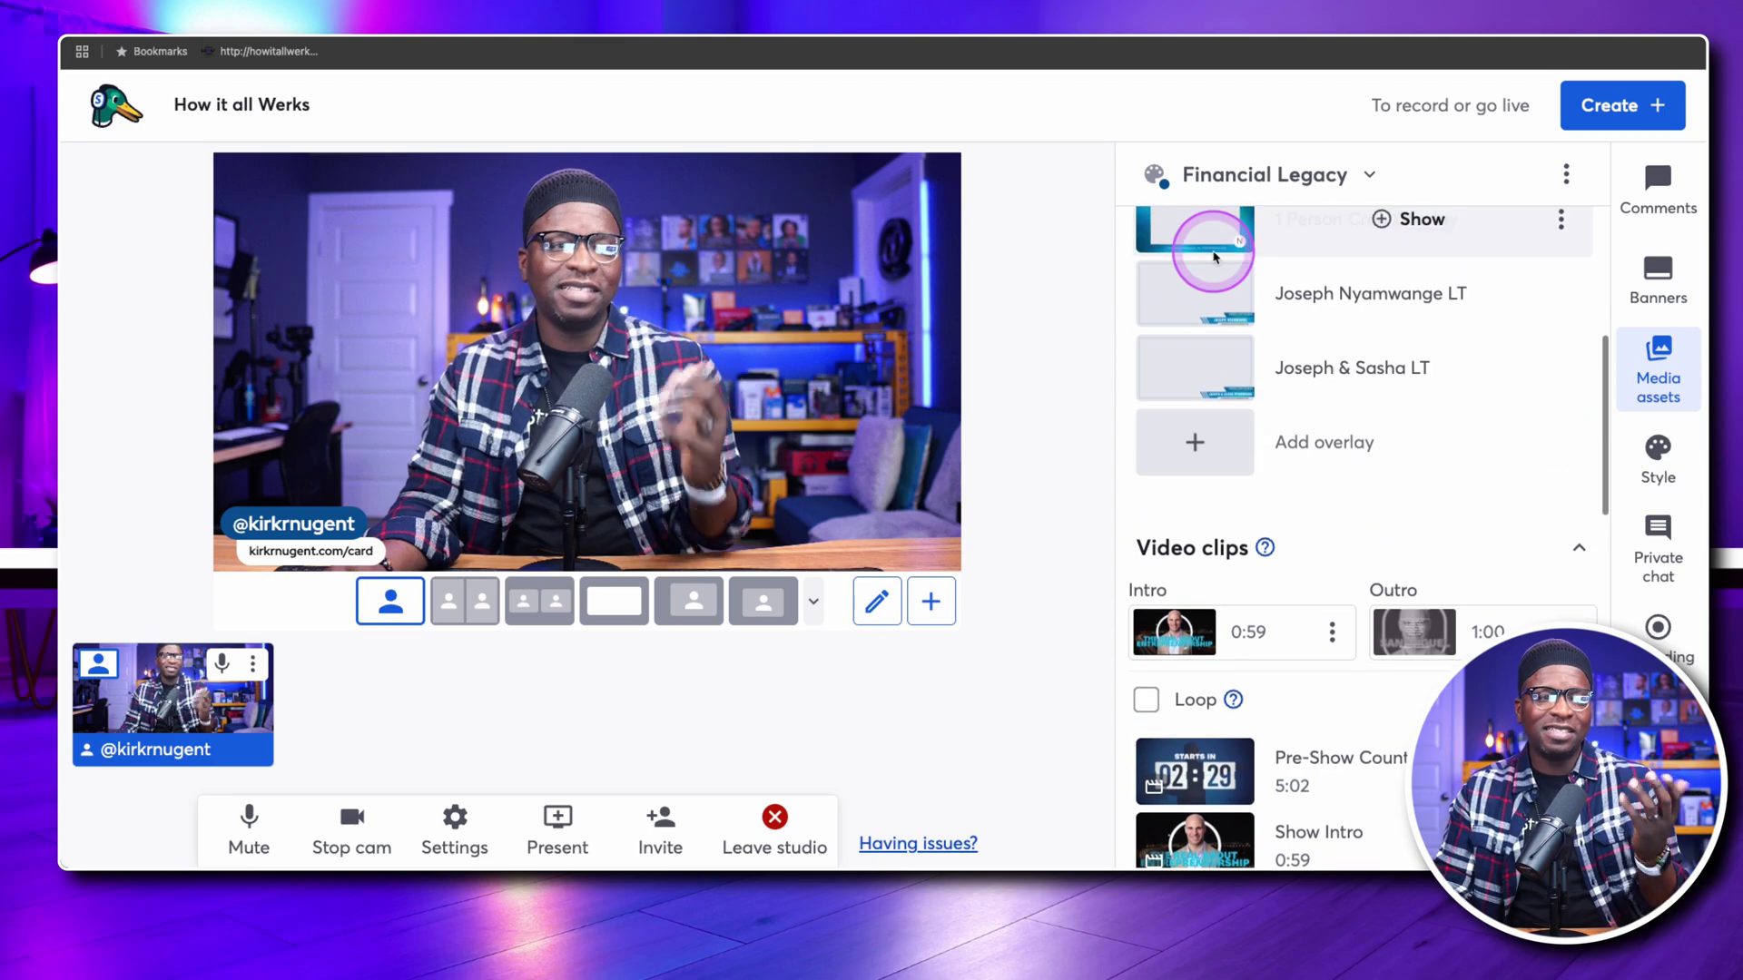
Switch the active brand to Default and look over its style settings.
{"action": "left_click", "coordinate": [1222, 173]}
{"action": "left_click", "coordinate": [1182, 302]}
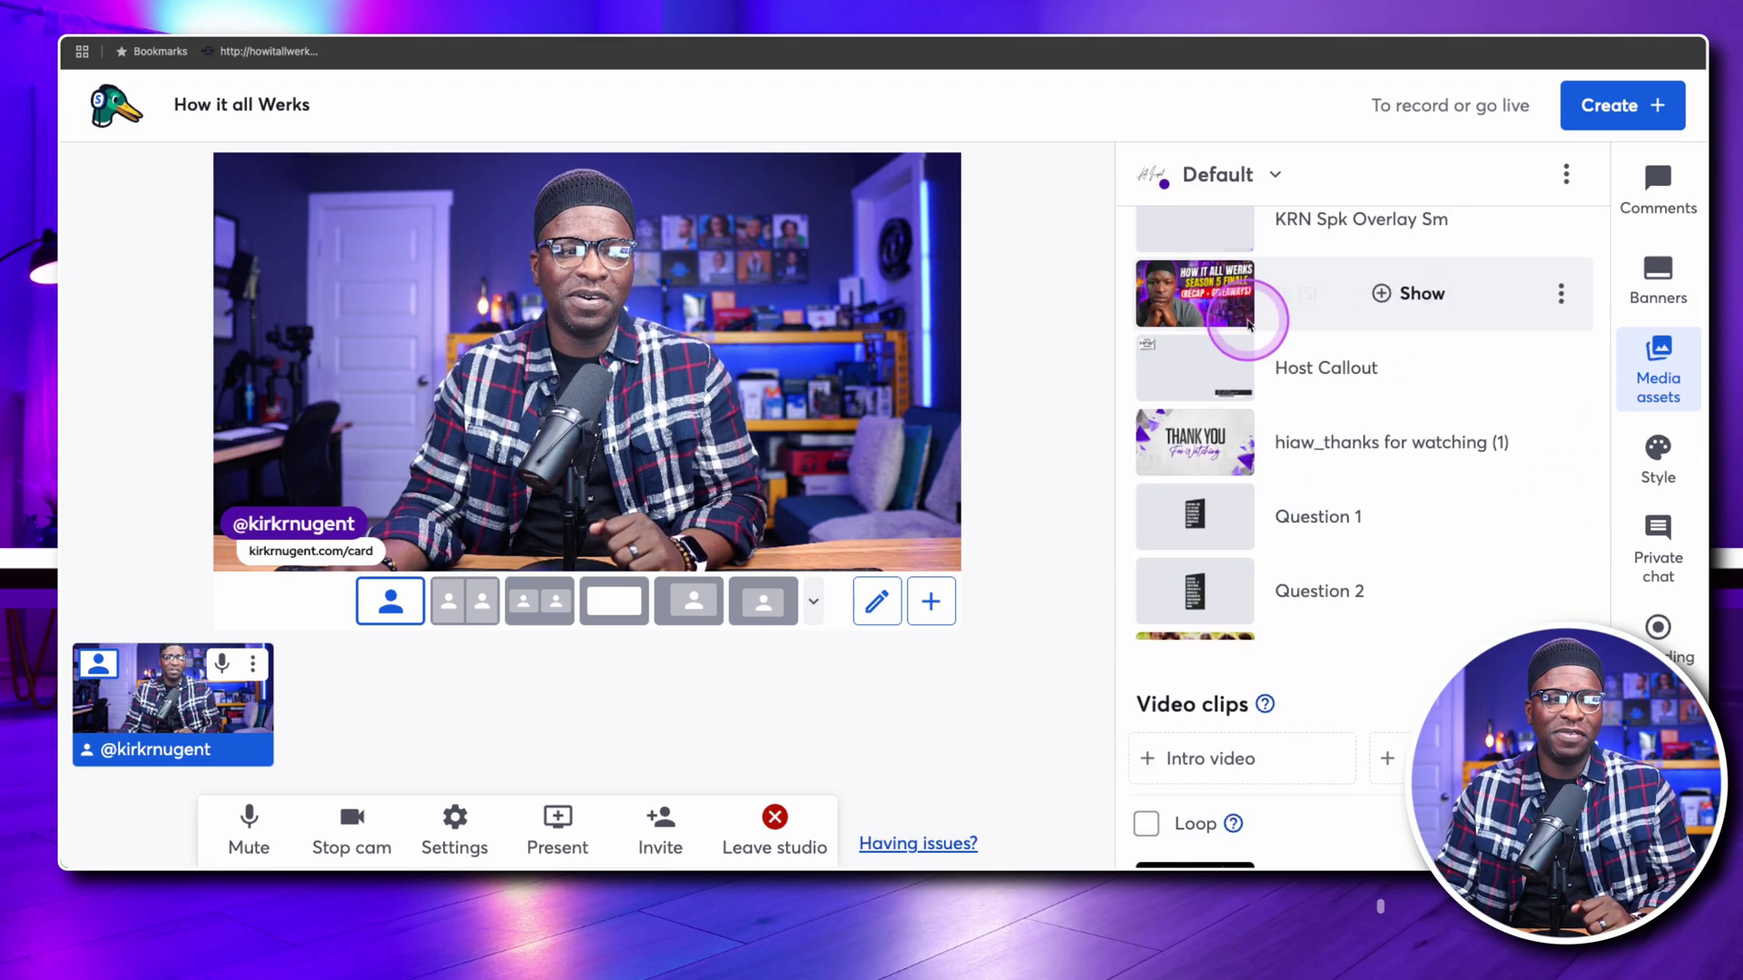
{"action": "scroll", "coordinate": [1386, 372], "scroll_direction": "up", "scroll_amount": 3}
{"action": "scroll", "coordinate": [1386, 367], "scroll_direction": "down", "scroll_amount": 10}
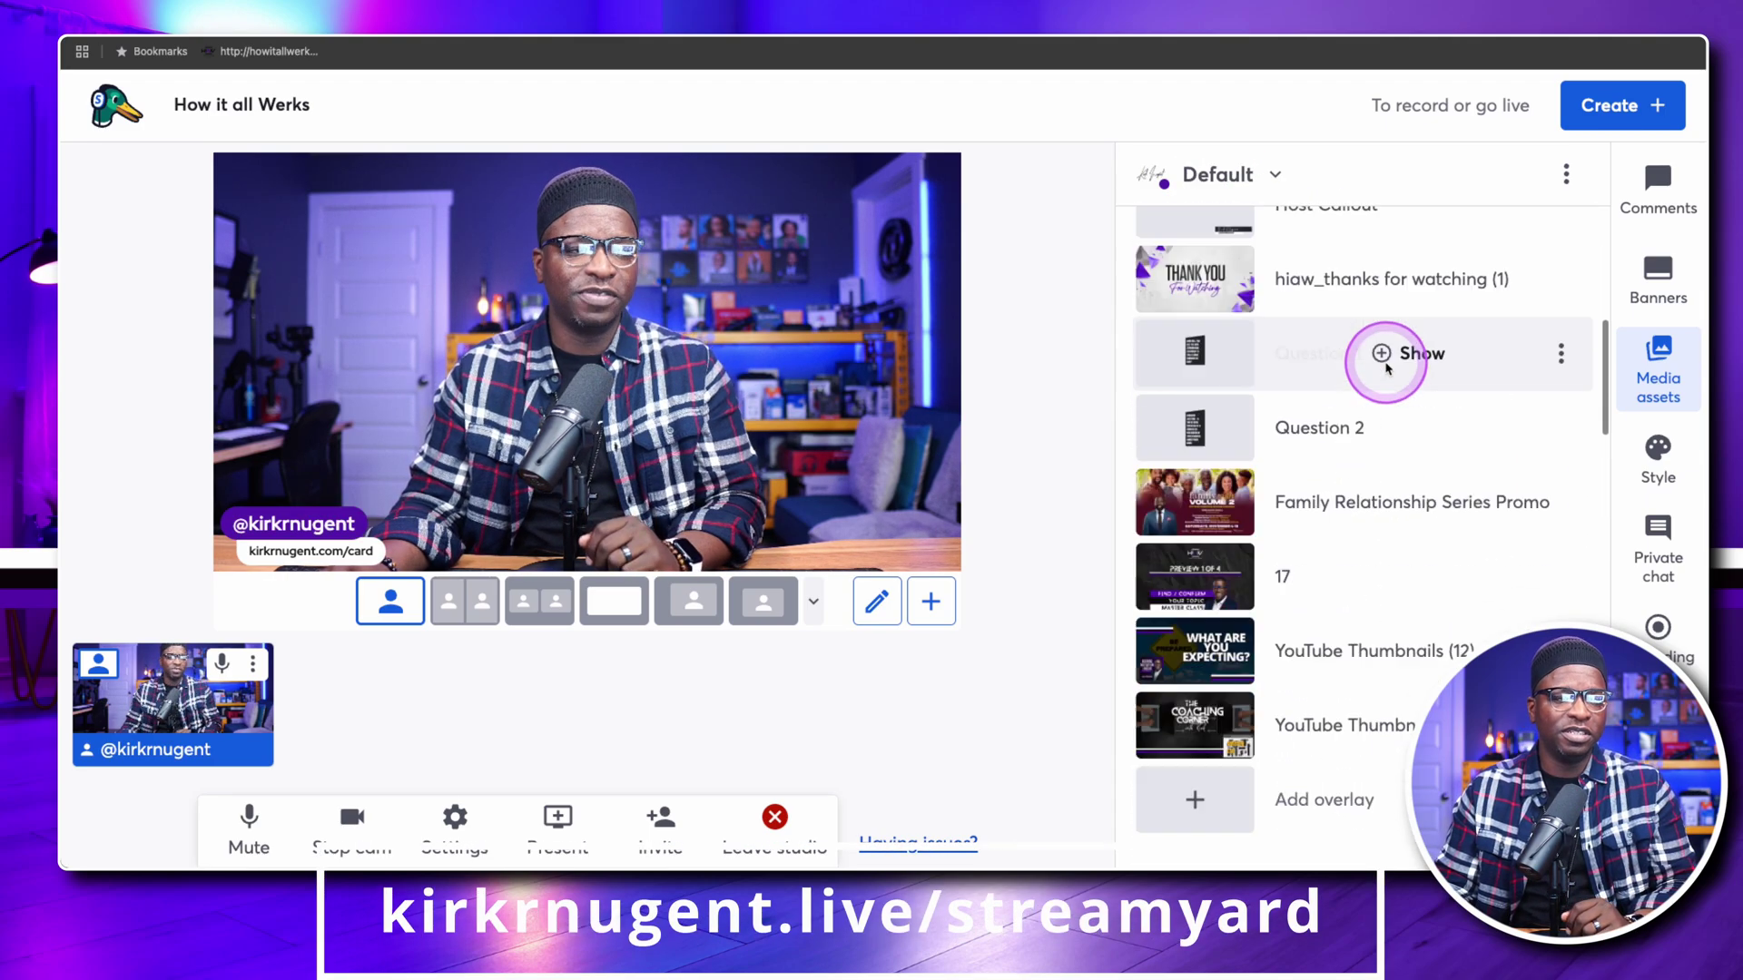
{"action": "scroll", "coordinate": [1386, 367], "scroll_direction": "down", "scroll_amount": 2}
{"action": "scroll", "coordinate": [1386, 362], "scroll_direction": "up", "scroll_amount": 10}
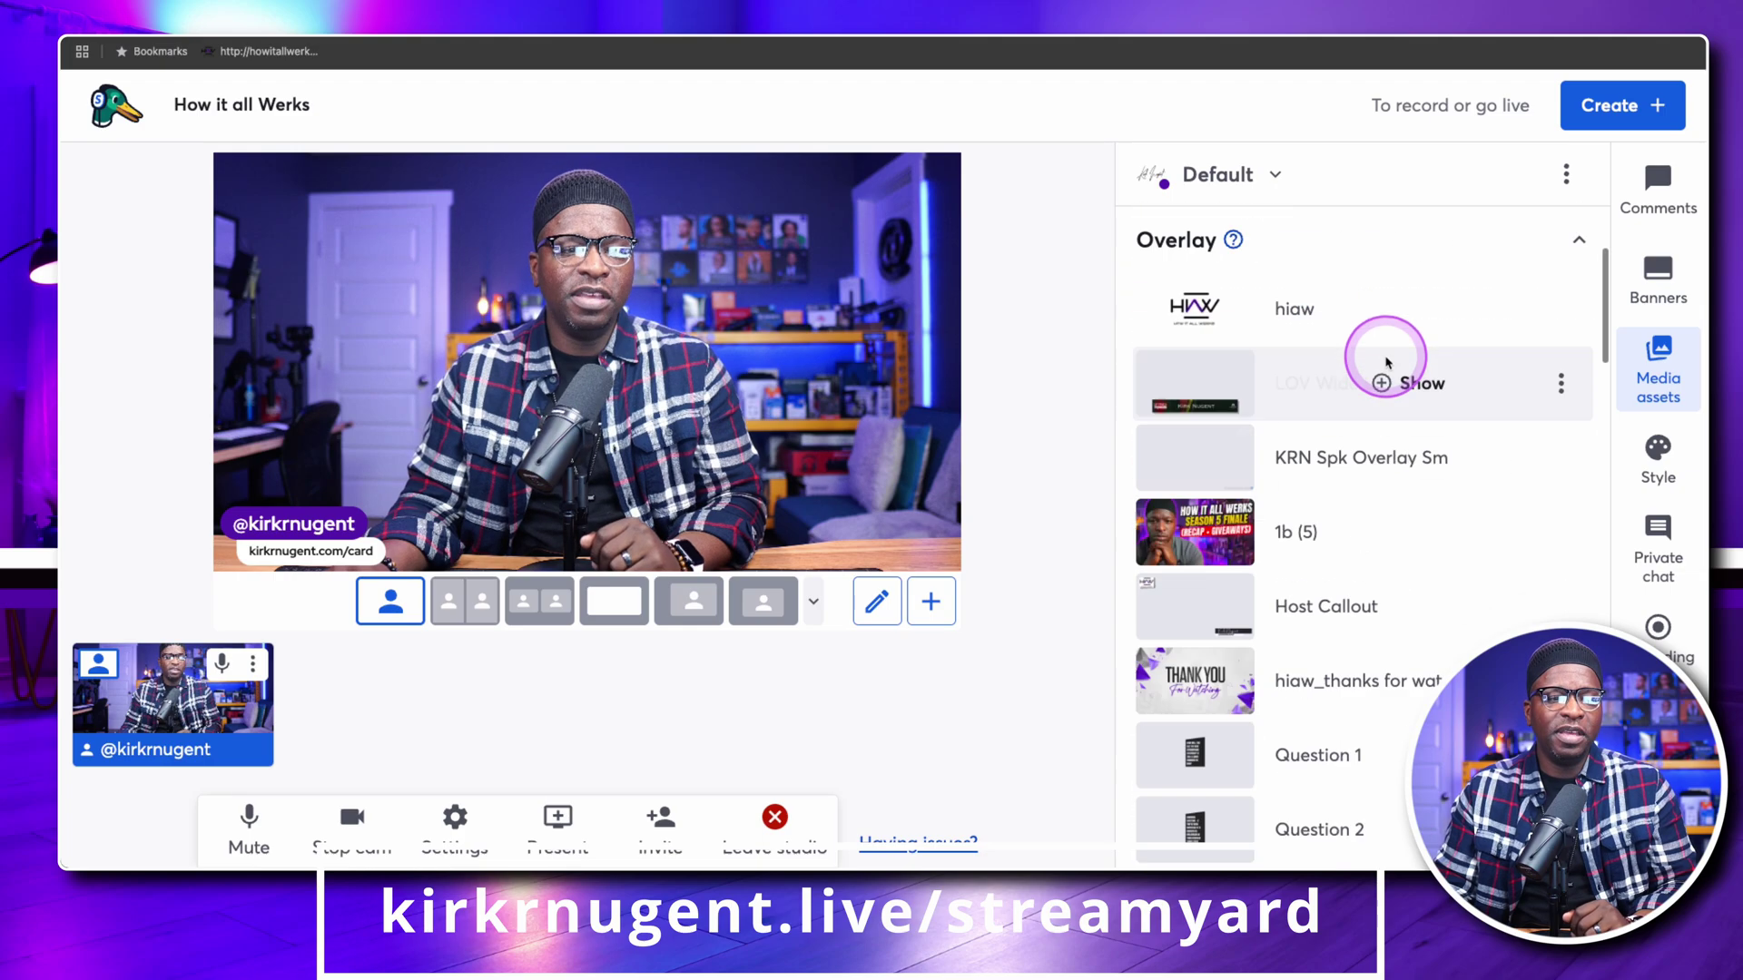
{"action": "left_click", "coordinate": [1659, 465]}
{"action": "scroll", "coordinate": [1386, 409], "scroll_direction": "down", "scroll_amount": 1}
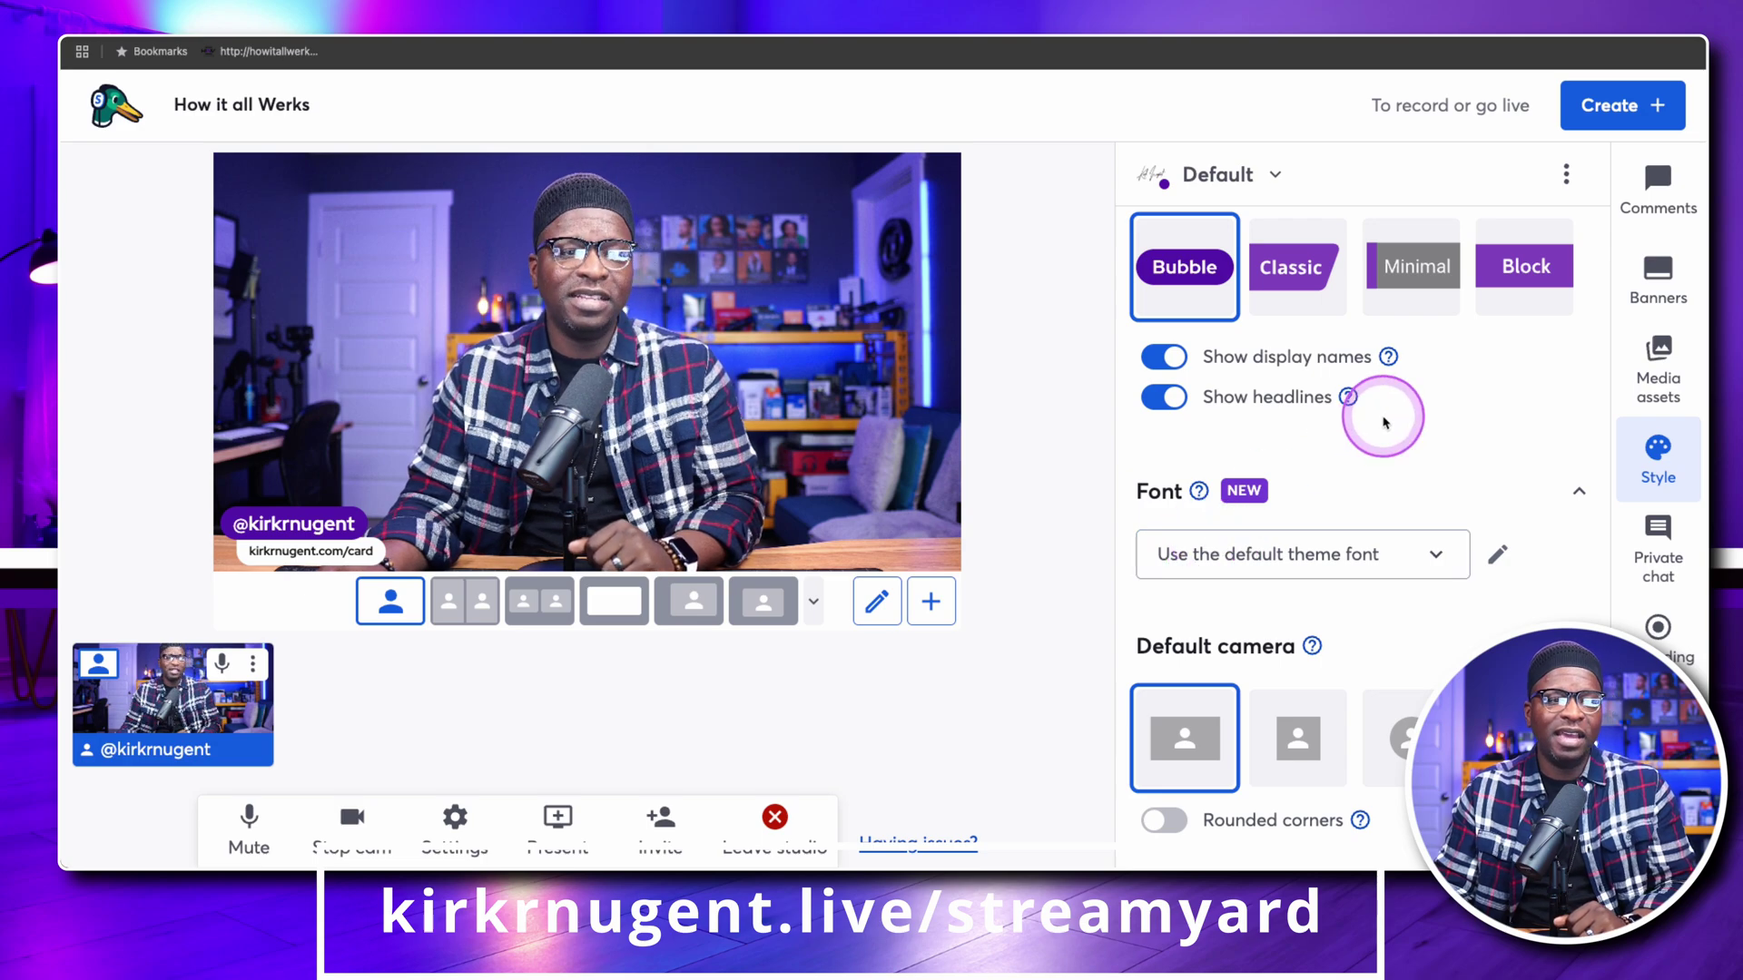
Show the Kirk folder banner 'In one sentence – What is Public Speaking?' on stage.
{"action": "left_click", "coordinate": [1634, 277]}
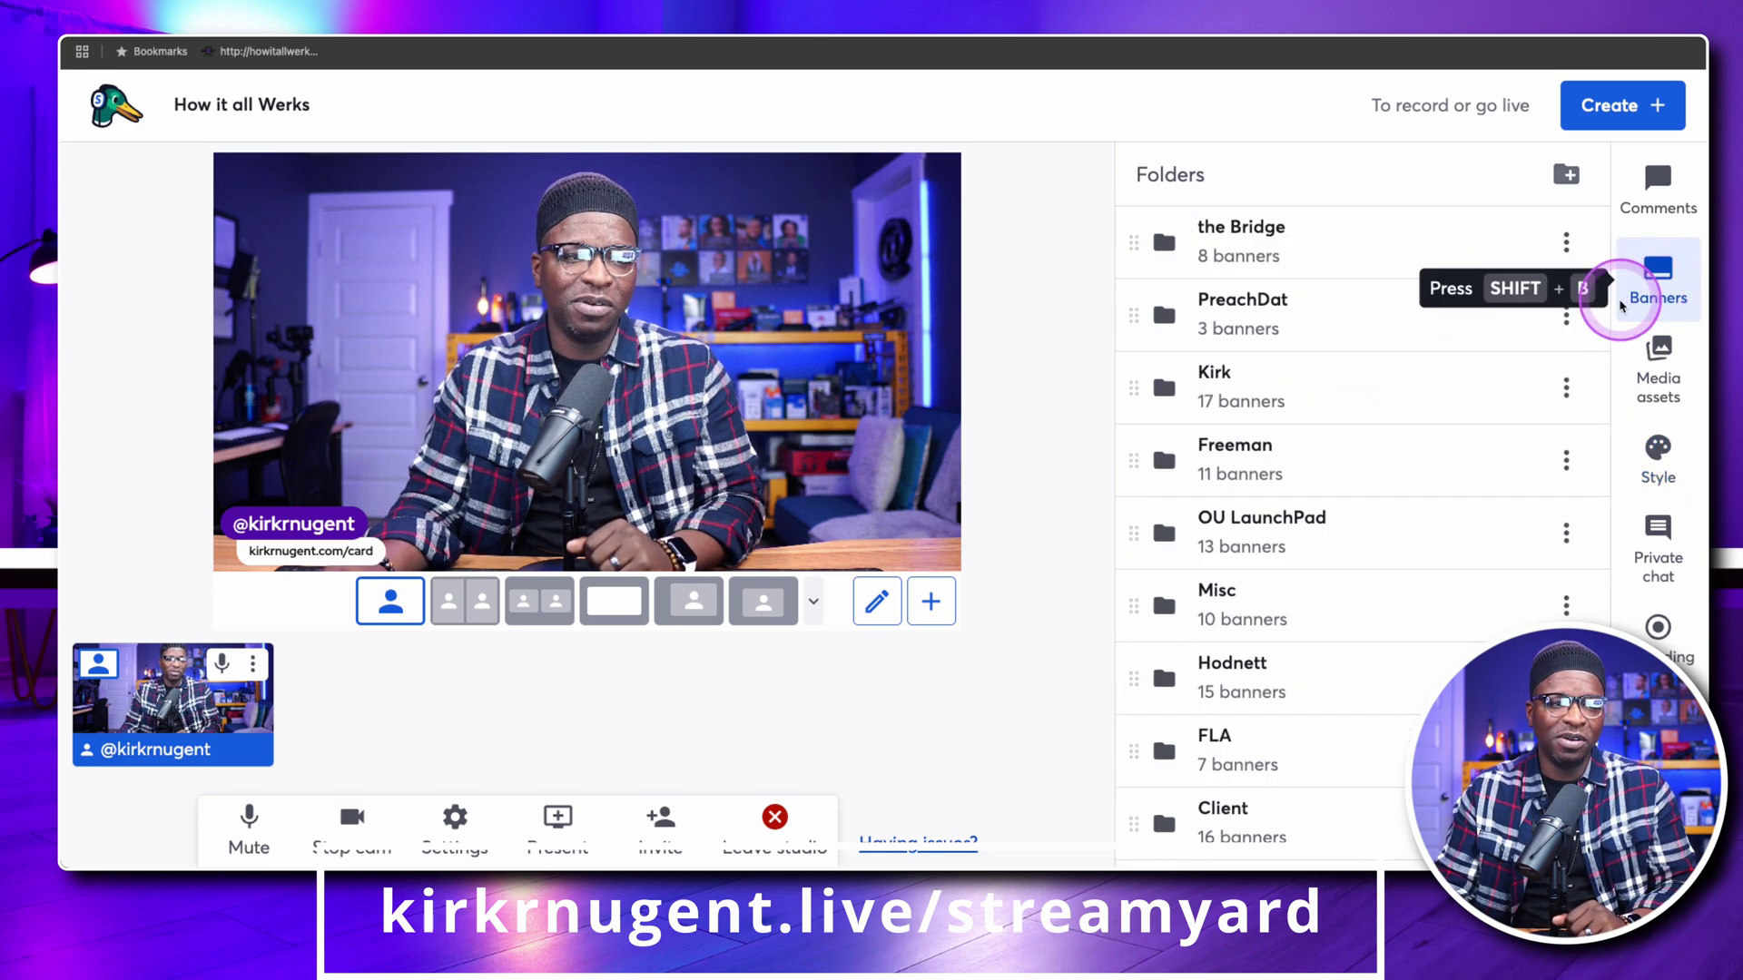
{"action": "left_click", "coordinate": [1361, 394]}
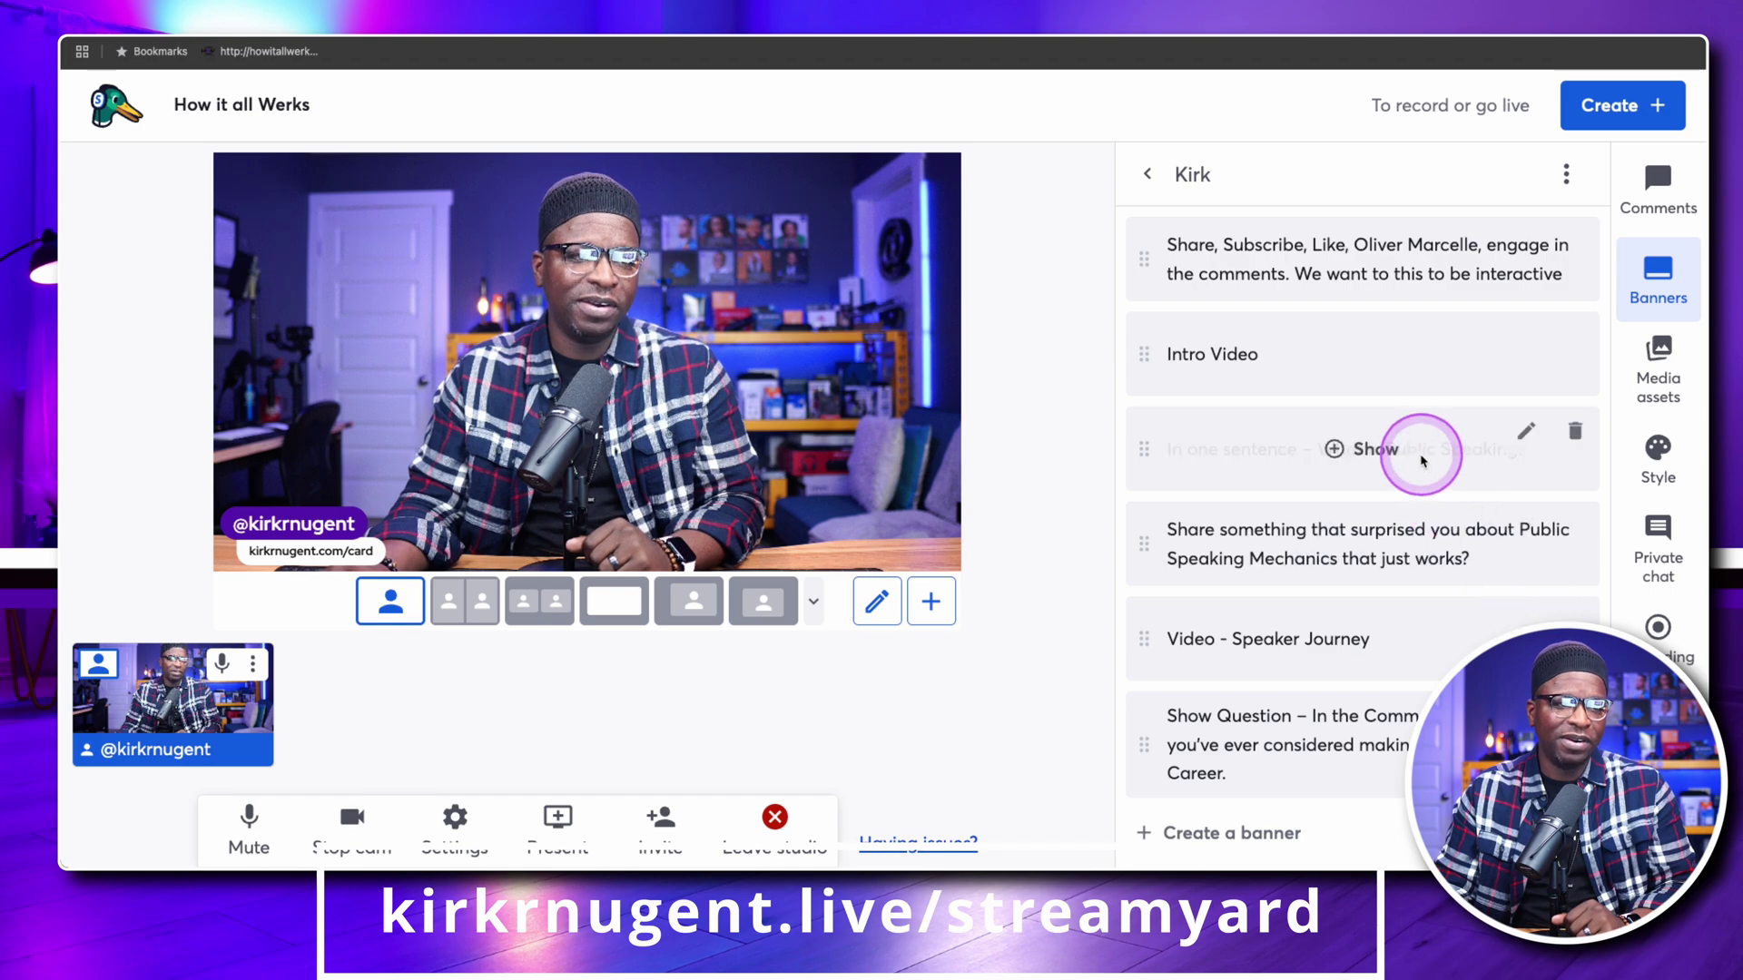
{"action": "left_click", "coordinate": [1376, 449]}
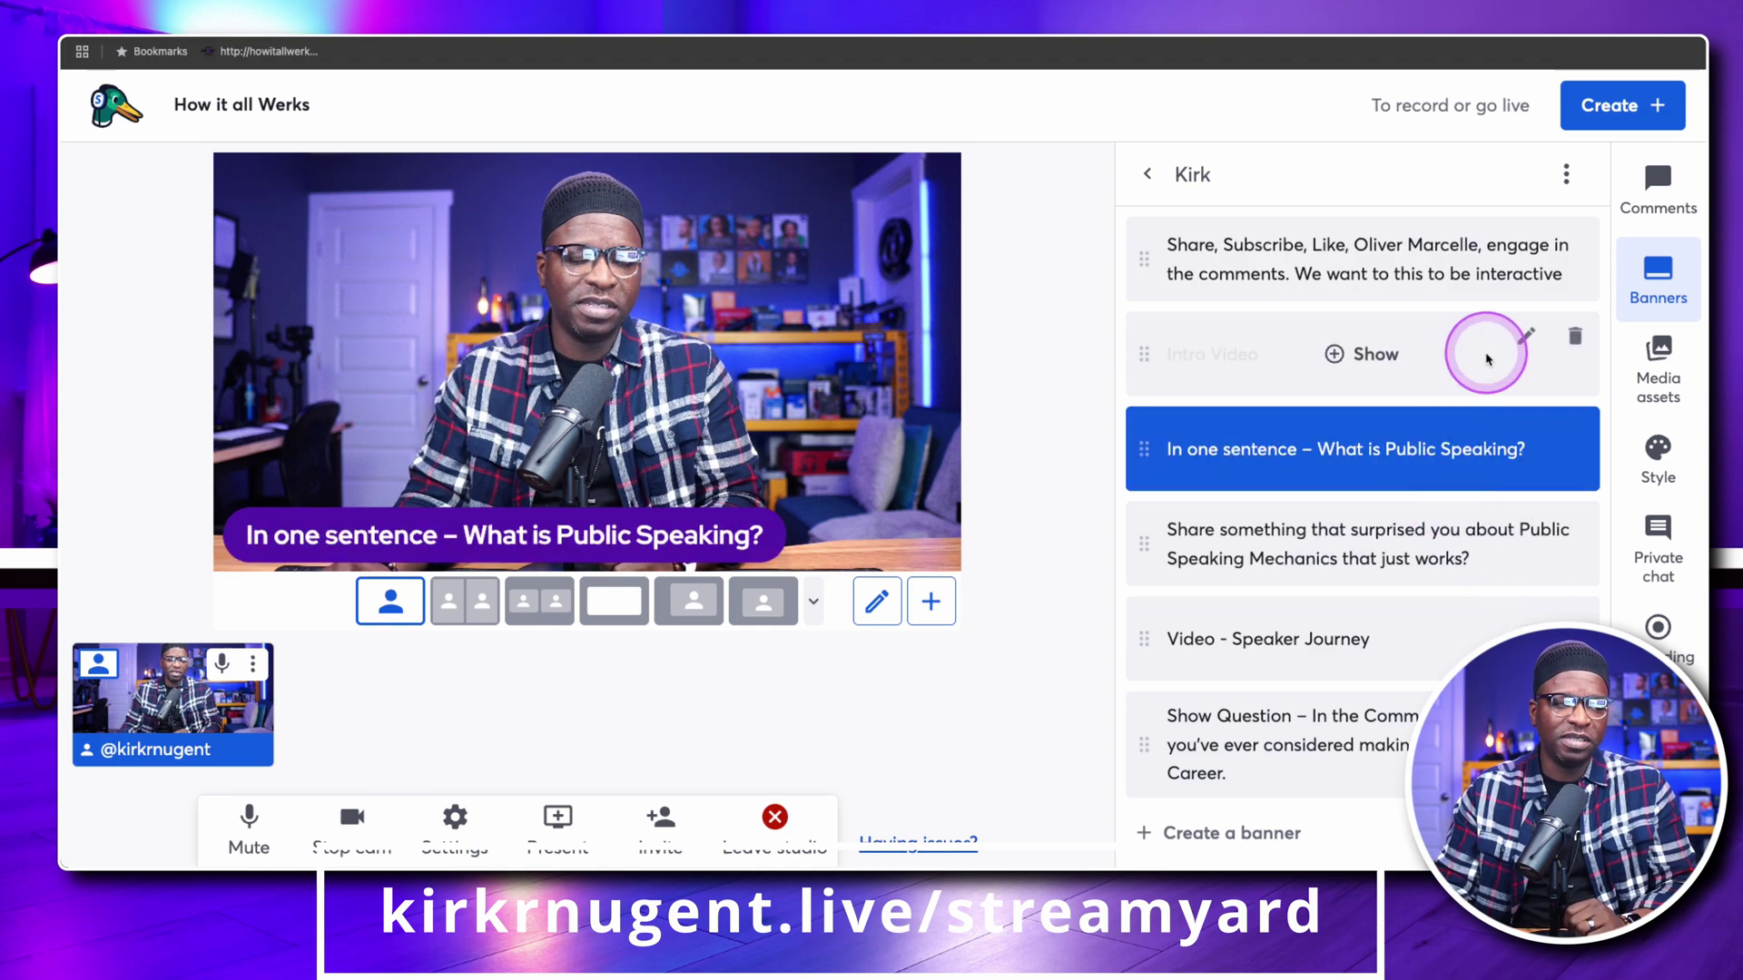
{"action": "left_click", "coordinate": [1660, 379]}
{"action": "left_click", "coordinate": [1656, 460]}
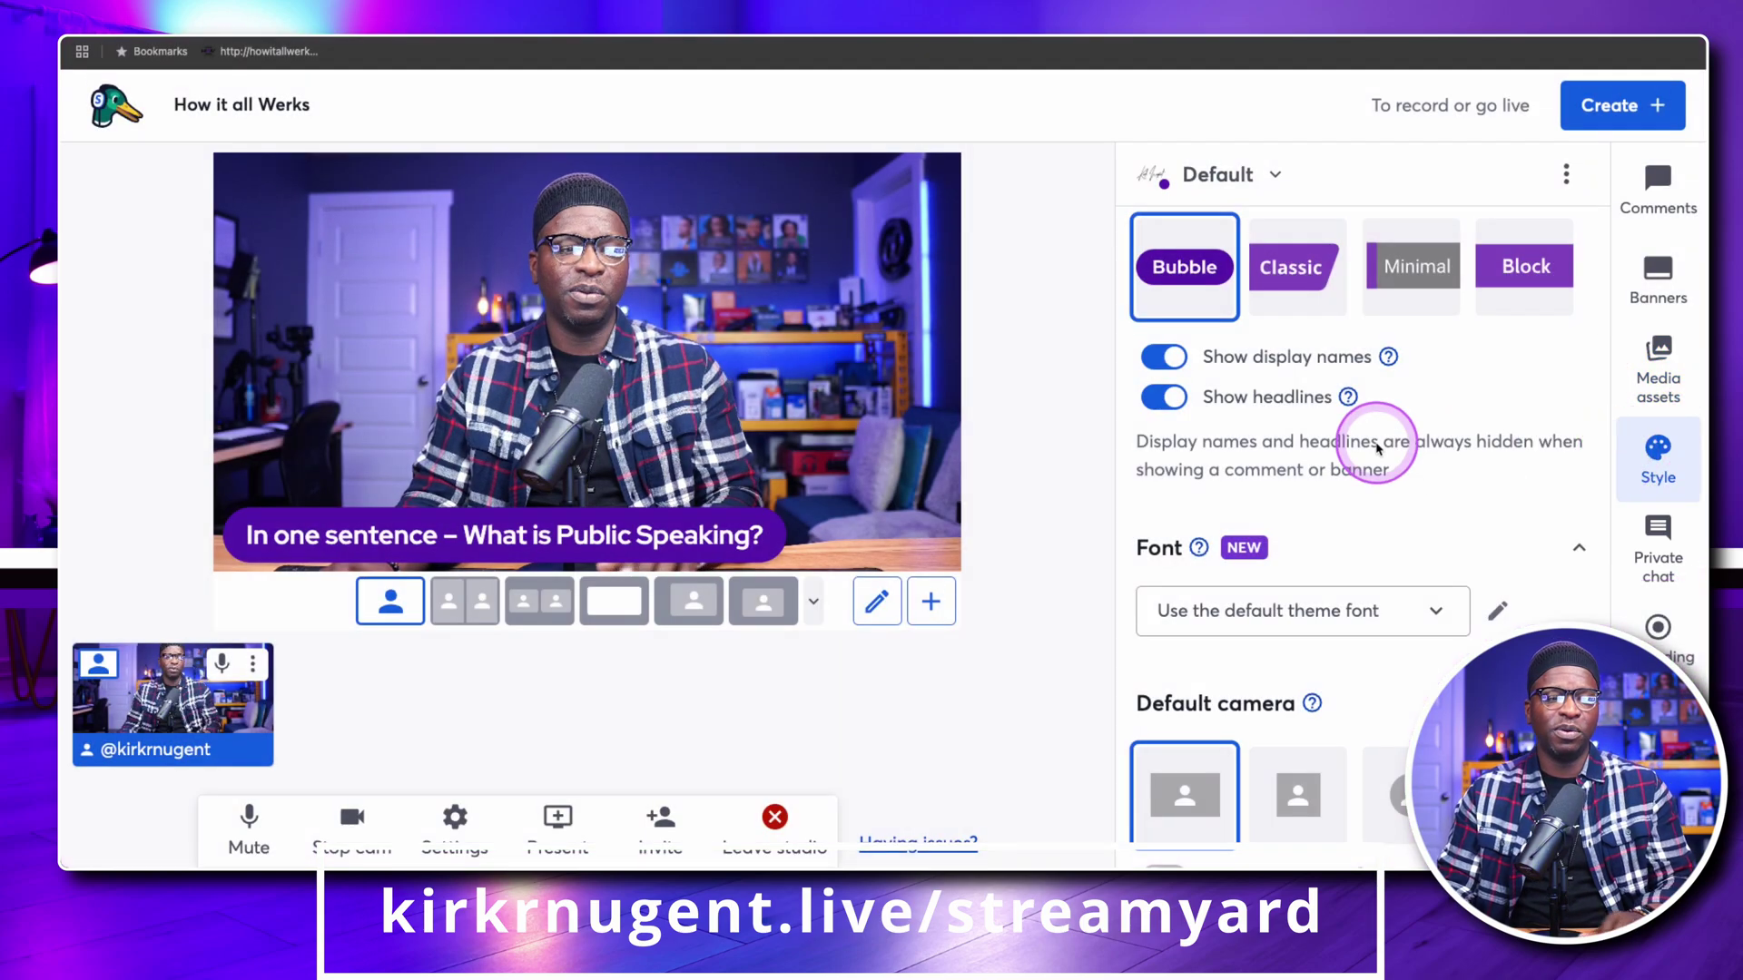
Try the Amarante and BioRhyme fonts, then set the banner font to Walter Turncoat.
{"action": "scroll", "coordinate": [1362, 581], "scroll_direction": "down", "scroll_amount": 1}
{"action": "left_click", "coordinate": [1334, 590]}
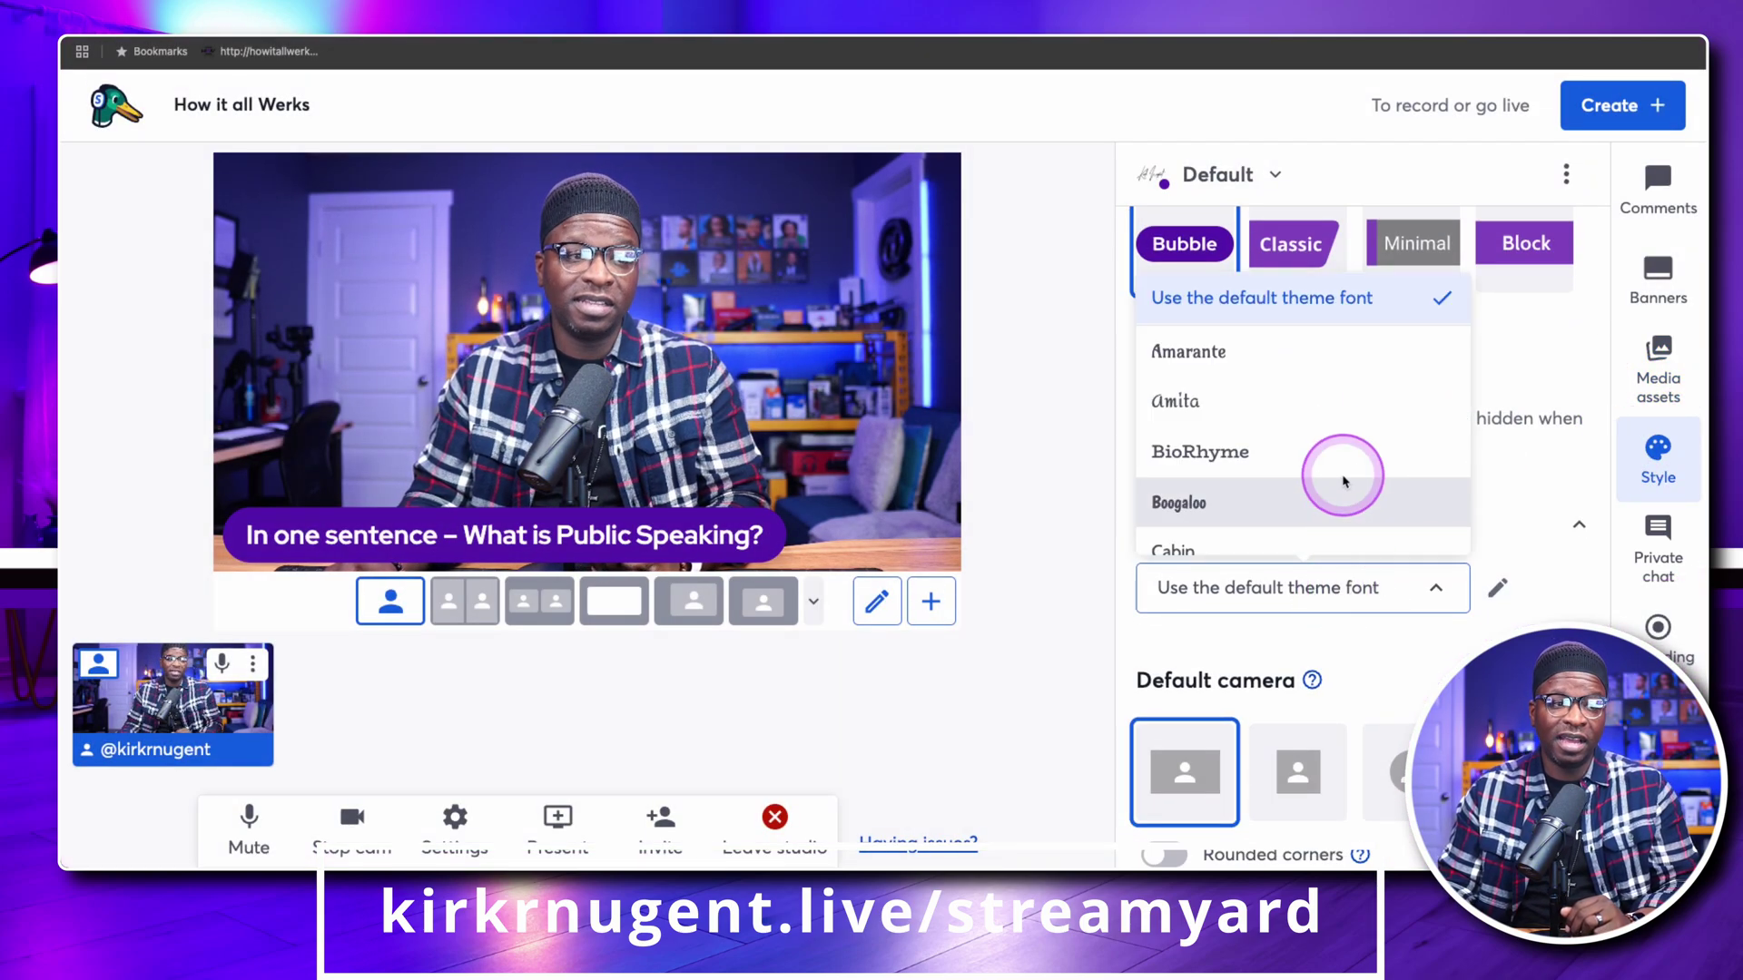
{"action": "left_click", "coordinate": [1328, 357]}
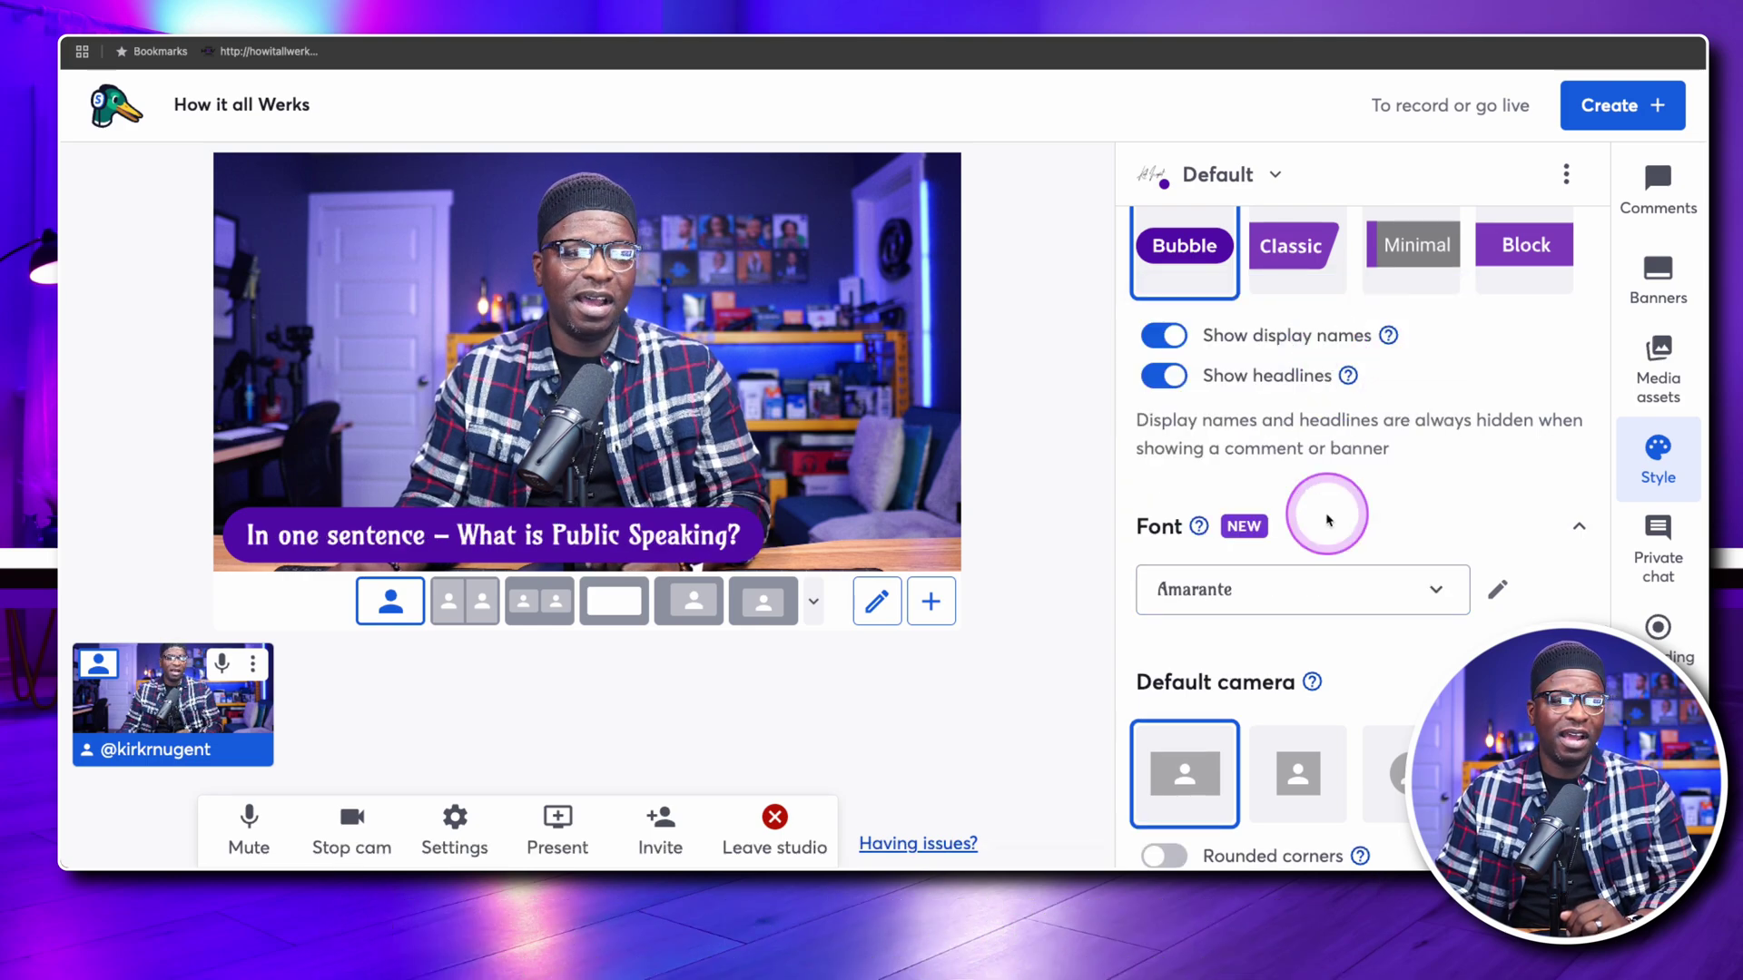
{"action": "left_click", "coordinate": [1333, 585]}
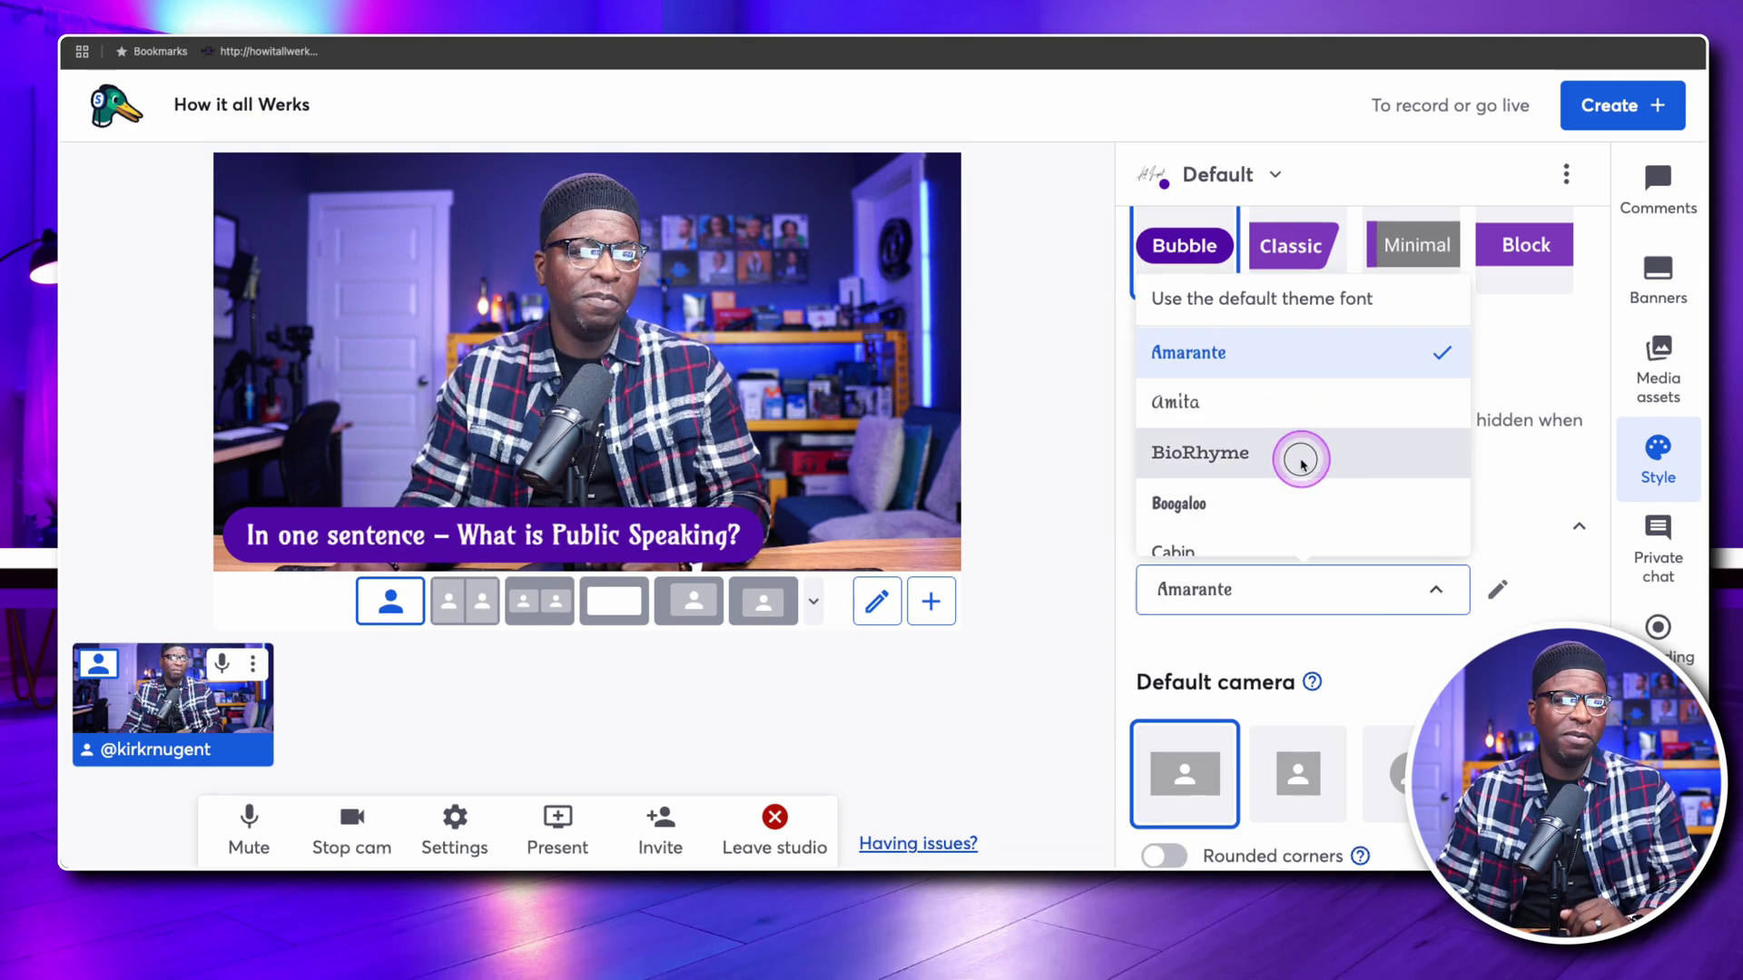
{"action": "left_click", "coordinate": [1300, 454]}
{"action": "left_click", "coordinate": [1350, 591]}
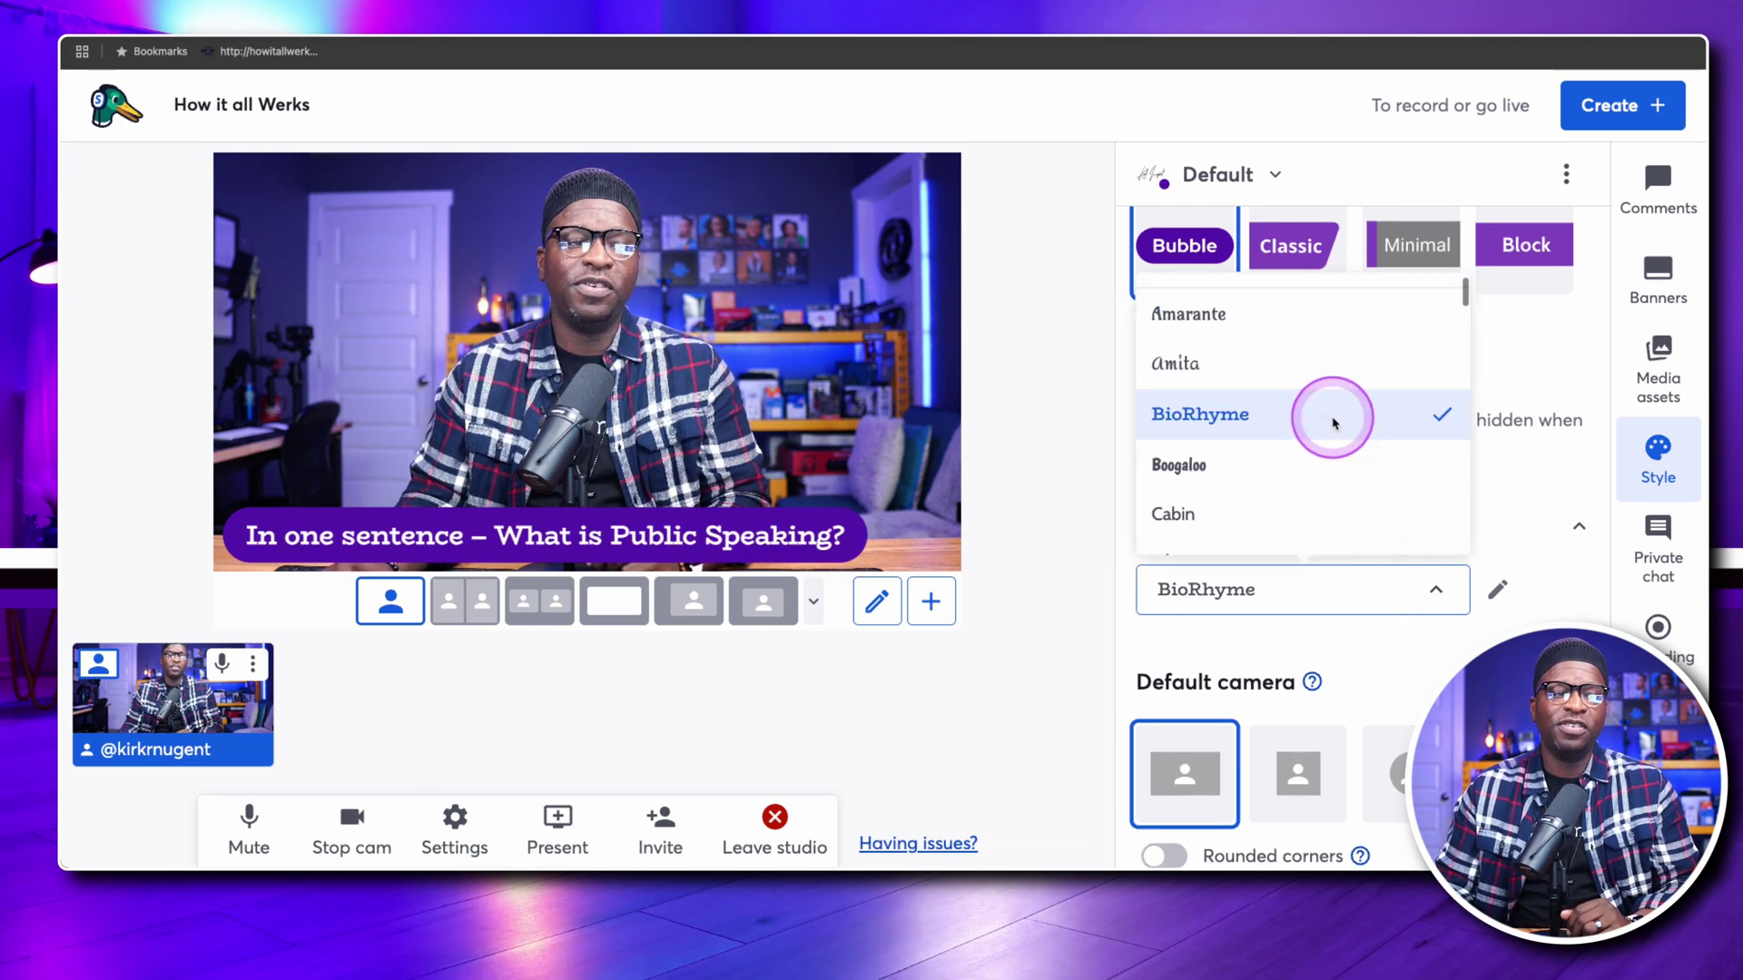
{"action": "scroll", "coordinate": [1331, 416], "scroll_direction": "down", "scroll_amount": 10}
{"action": "scroll", "coordinate": [1332, 420], "scroll_direction": "down", "scroll_amount": 10}
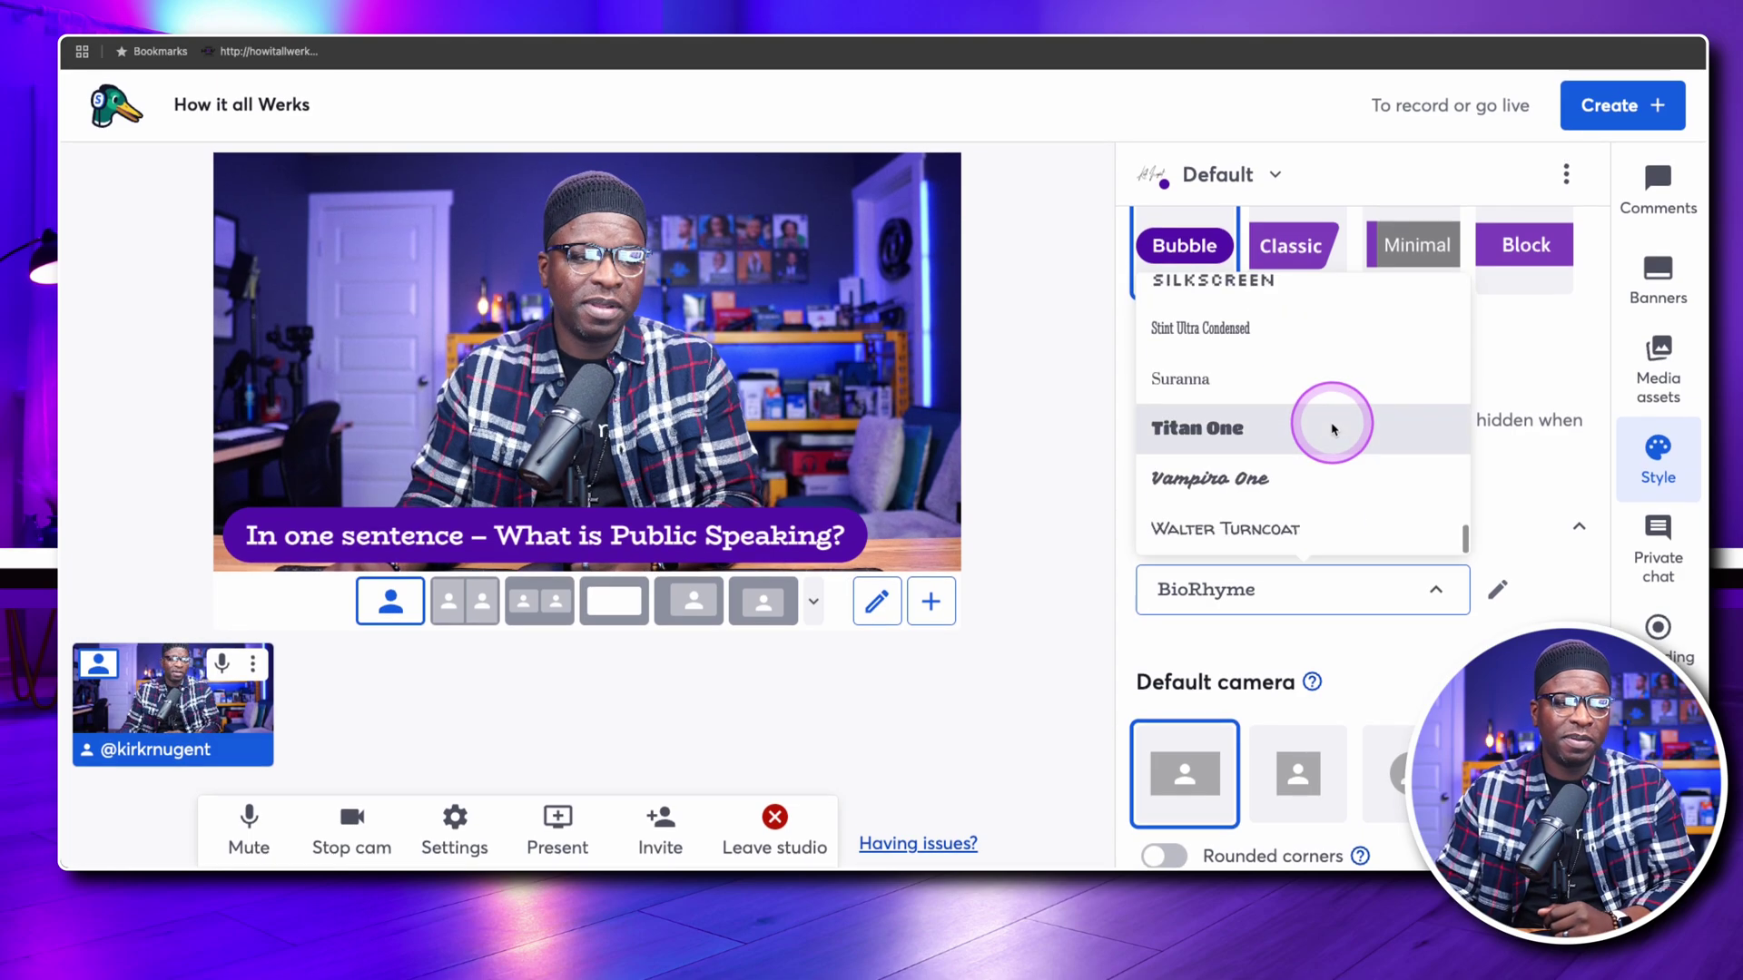
{"action": "left_click", "coordinate": [1325, 523]}
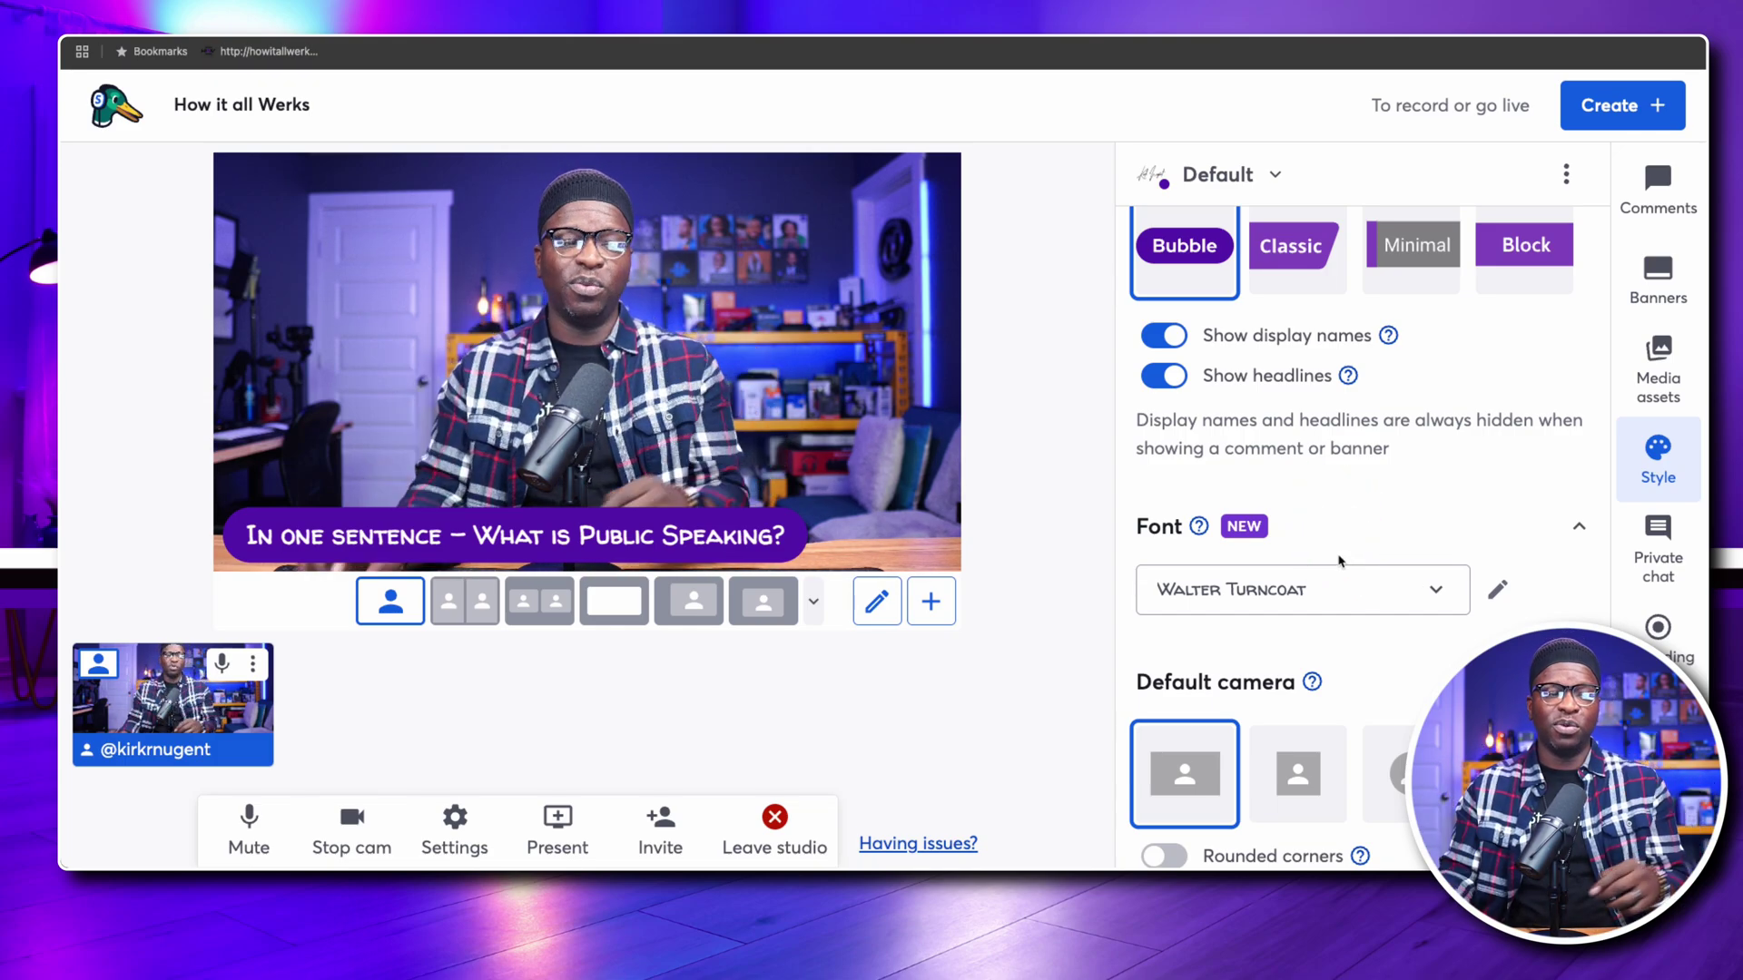
Confirm Walter Turncoat is kept, then switch the brand to Birthright Afrika.
{"action": "scroll", "coordinate": [1343, 563], "scroll_direction": "up", "scroll_amount": 2}
{"action": "scroll", "coordinate": [1354, 568], "scroll_direction": "down", "scroll_amount": 2}
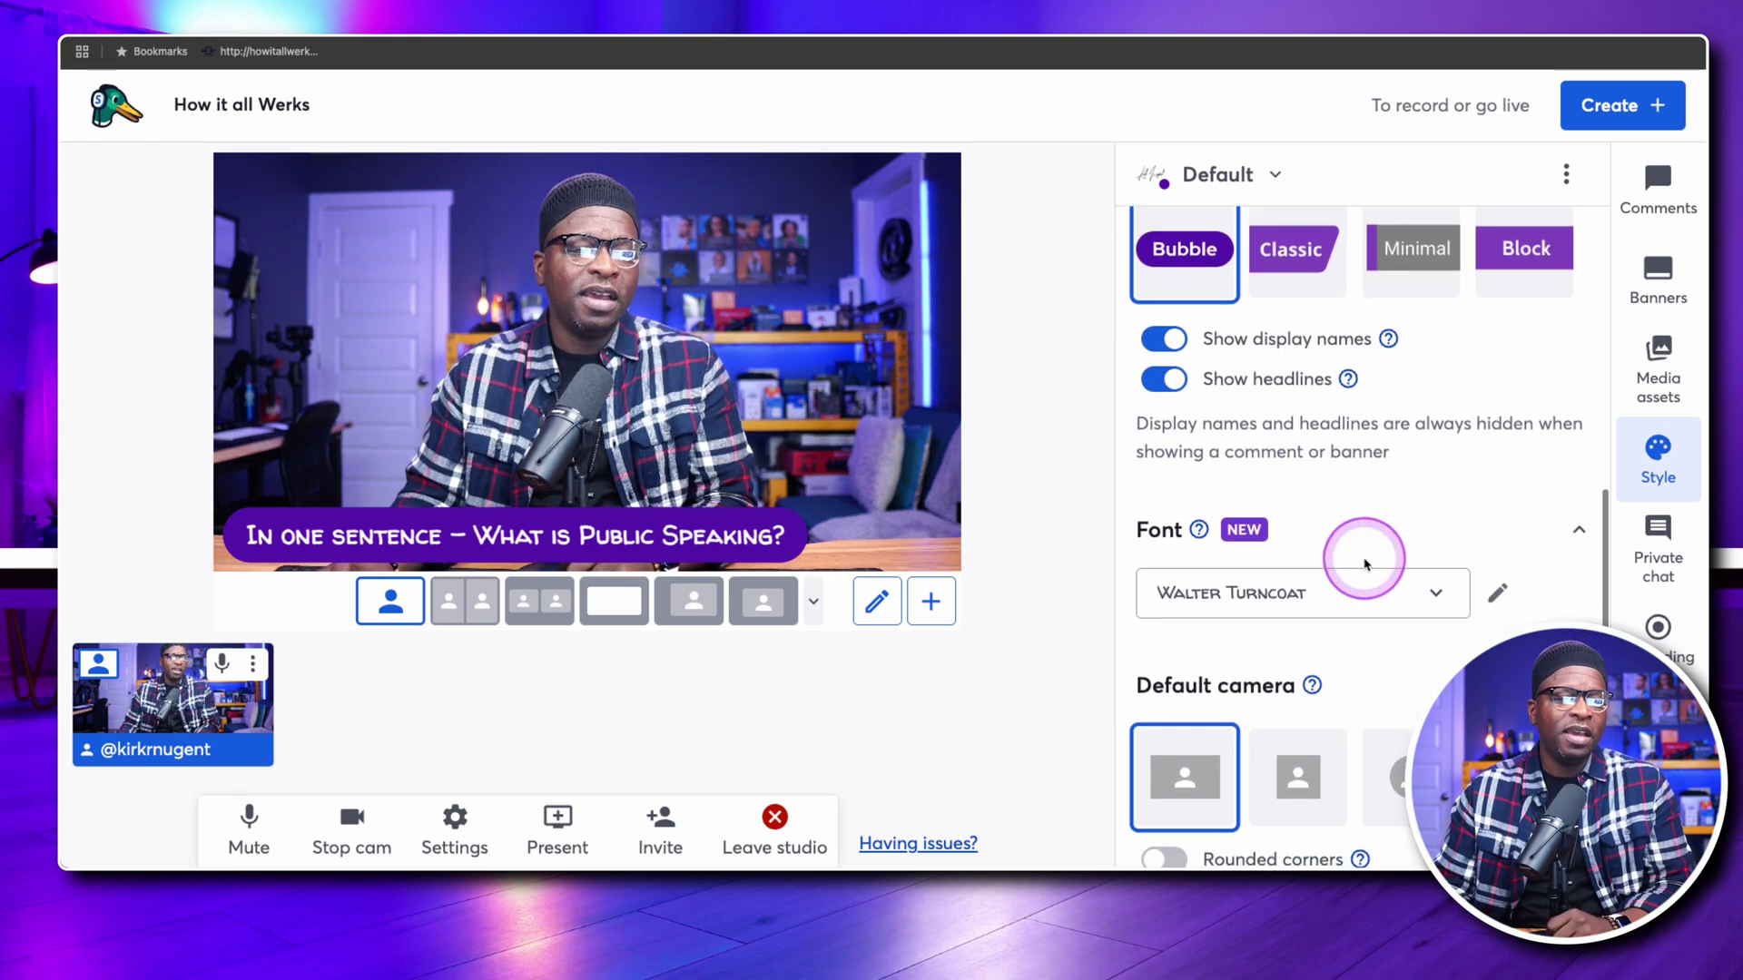
{"action": "left_click", "coordinate": [1312, 597]}
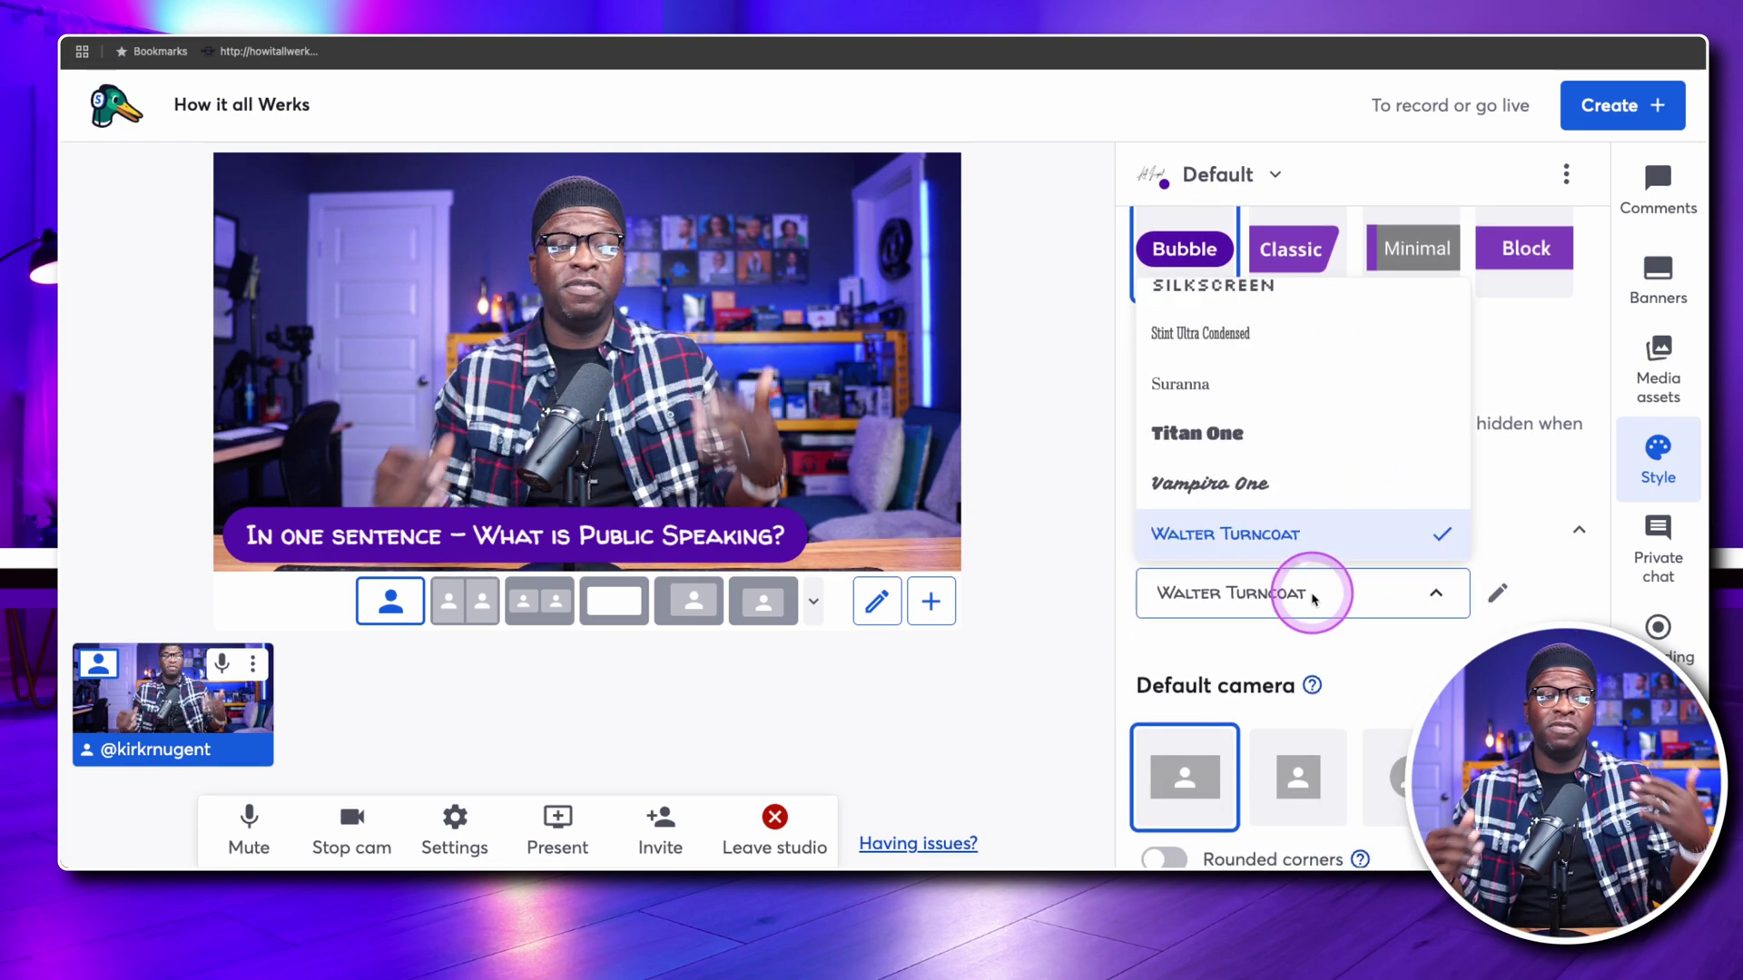
{"action": "left_click", "coordinate": [1298, 592]}
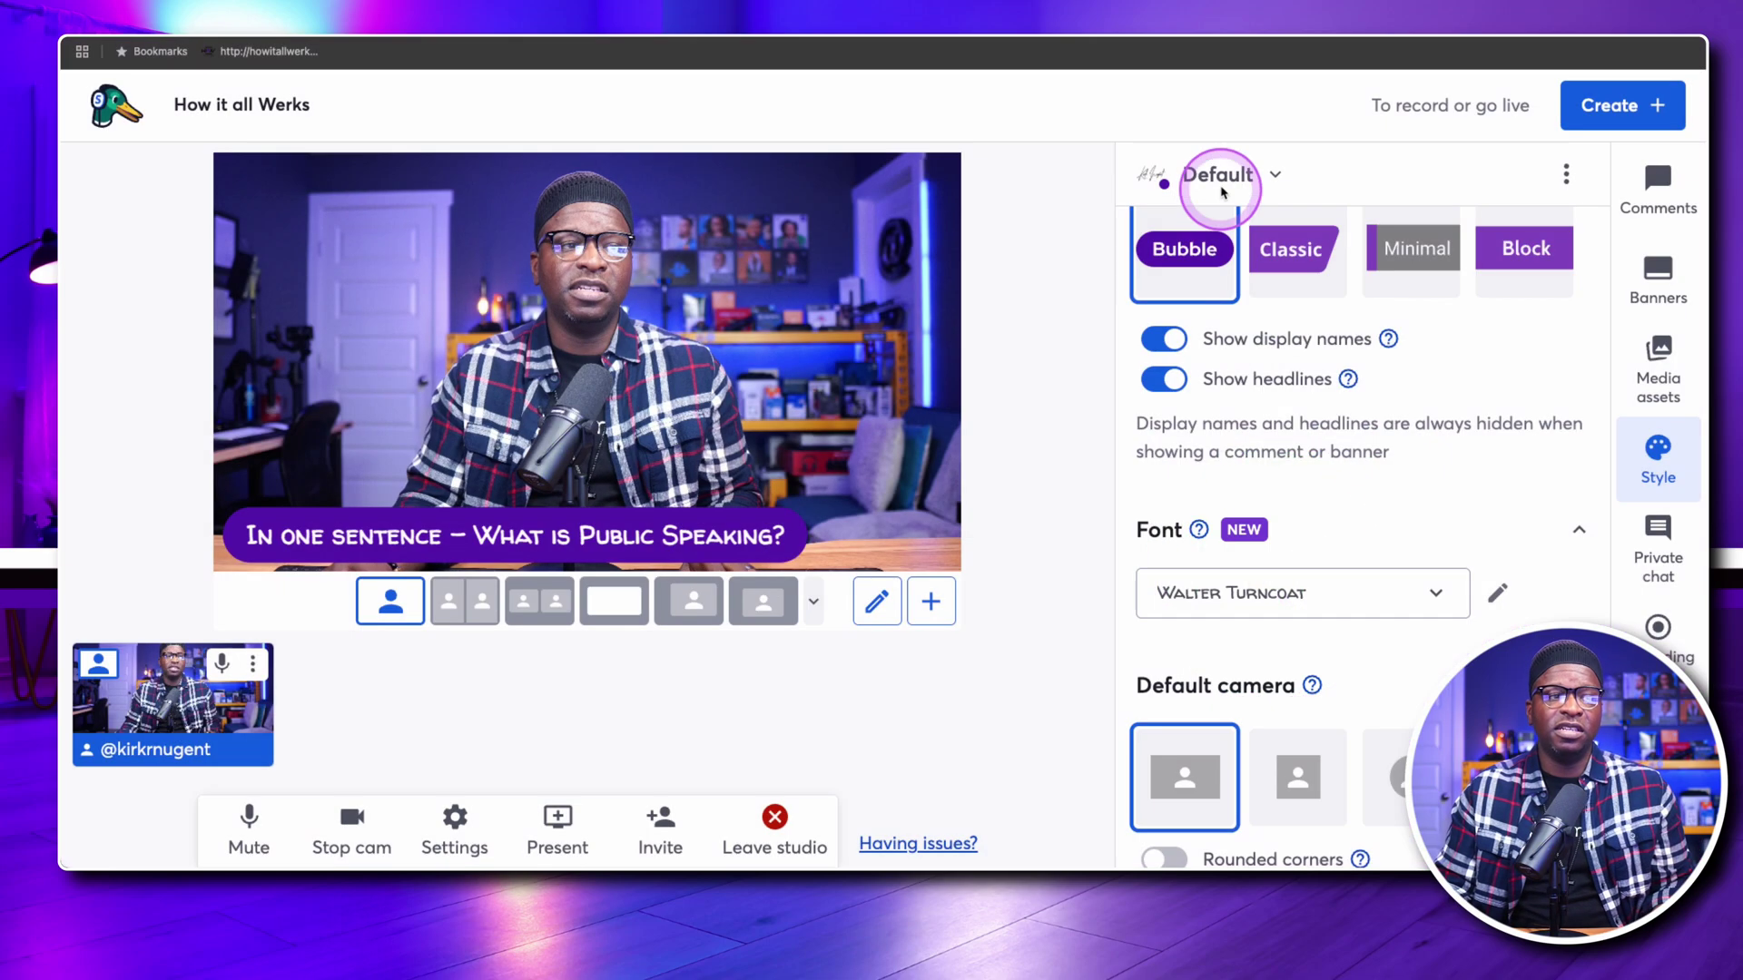
{"action": "left_click", "coordinate": [1222, 174]}
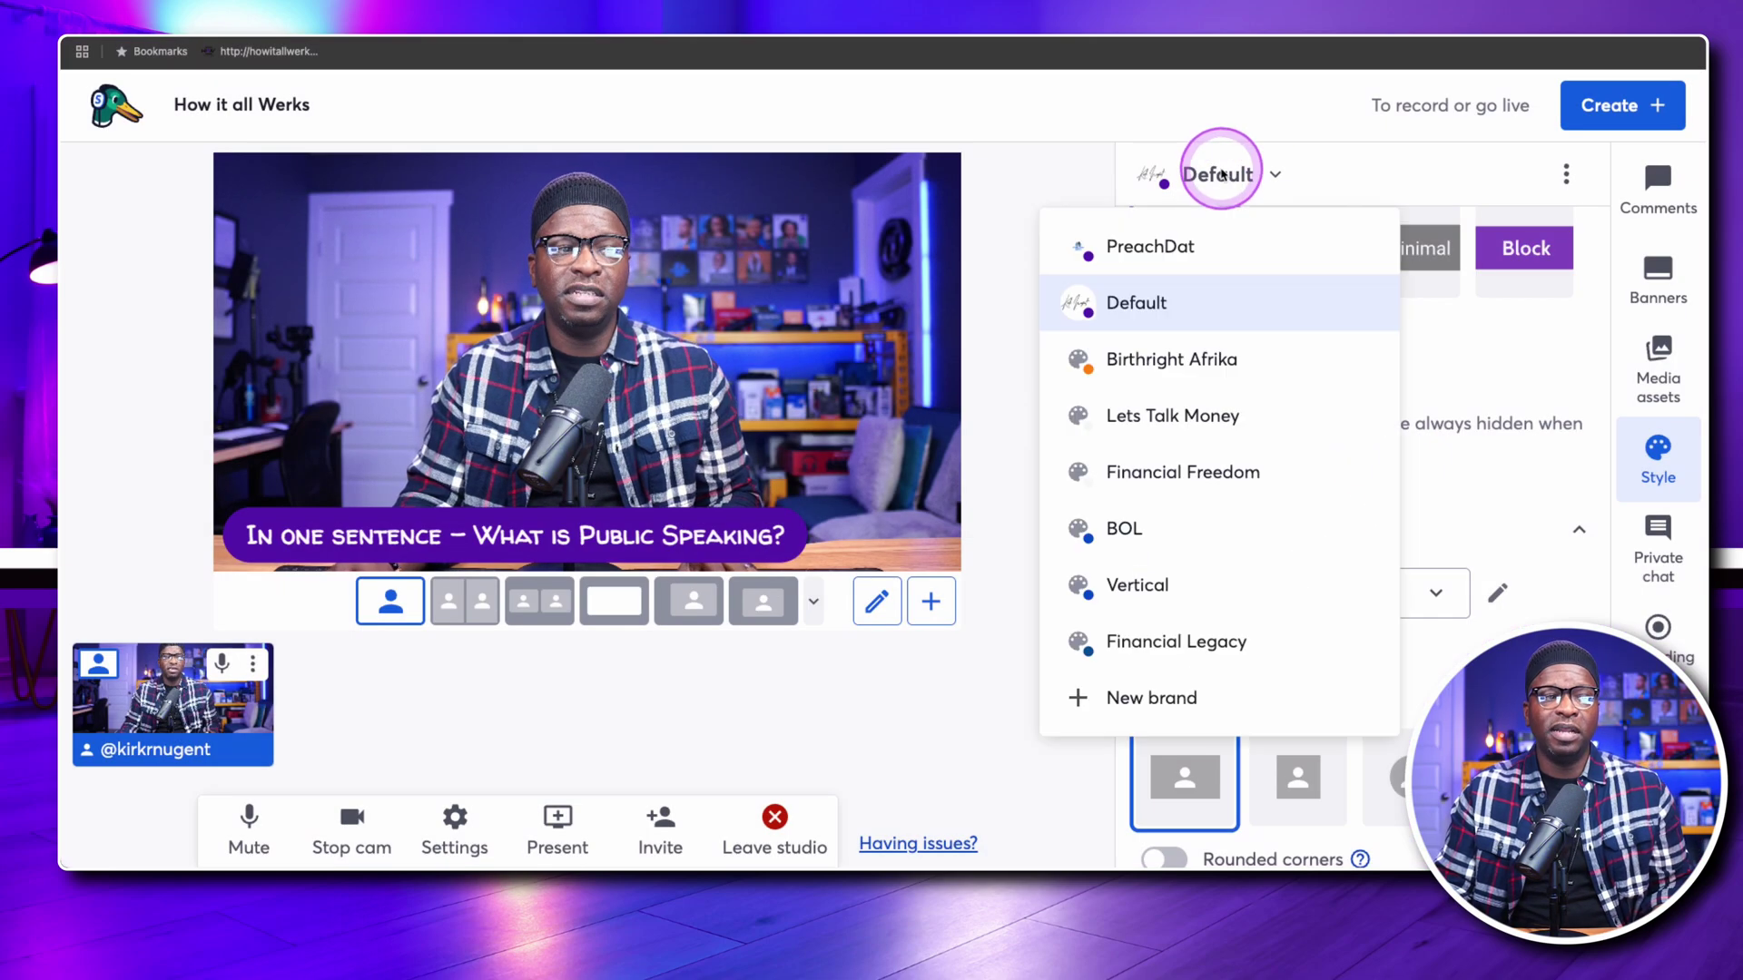
{"action": "left_click", "coordinate": [1183, 365]}
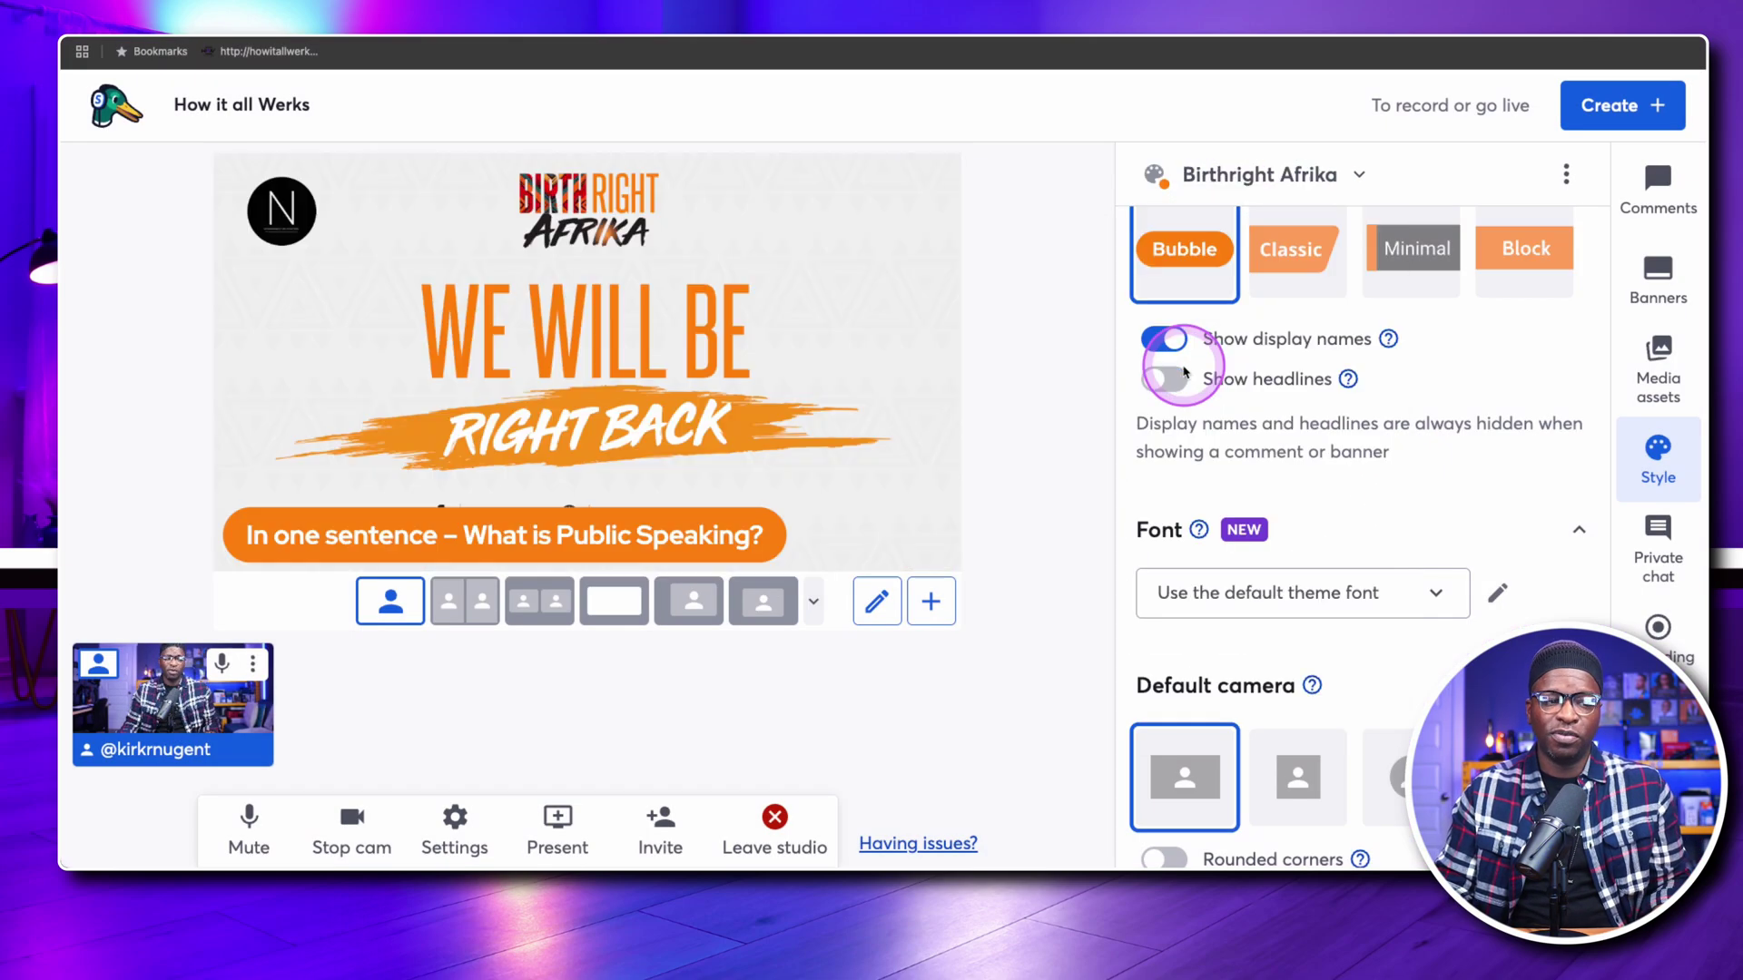
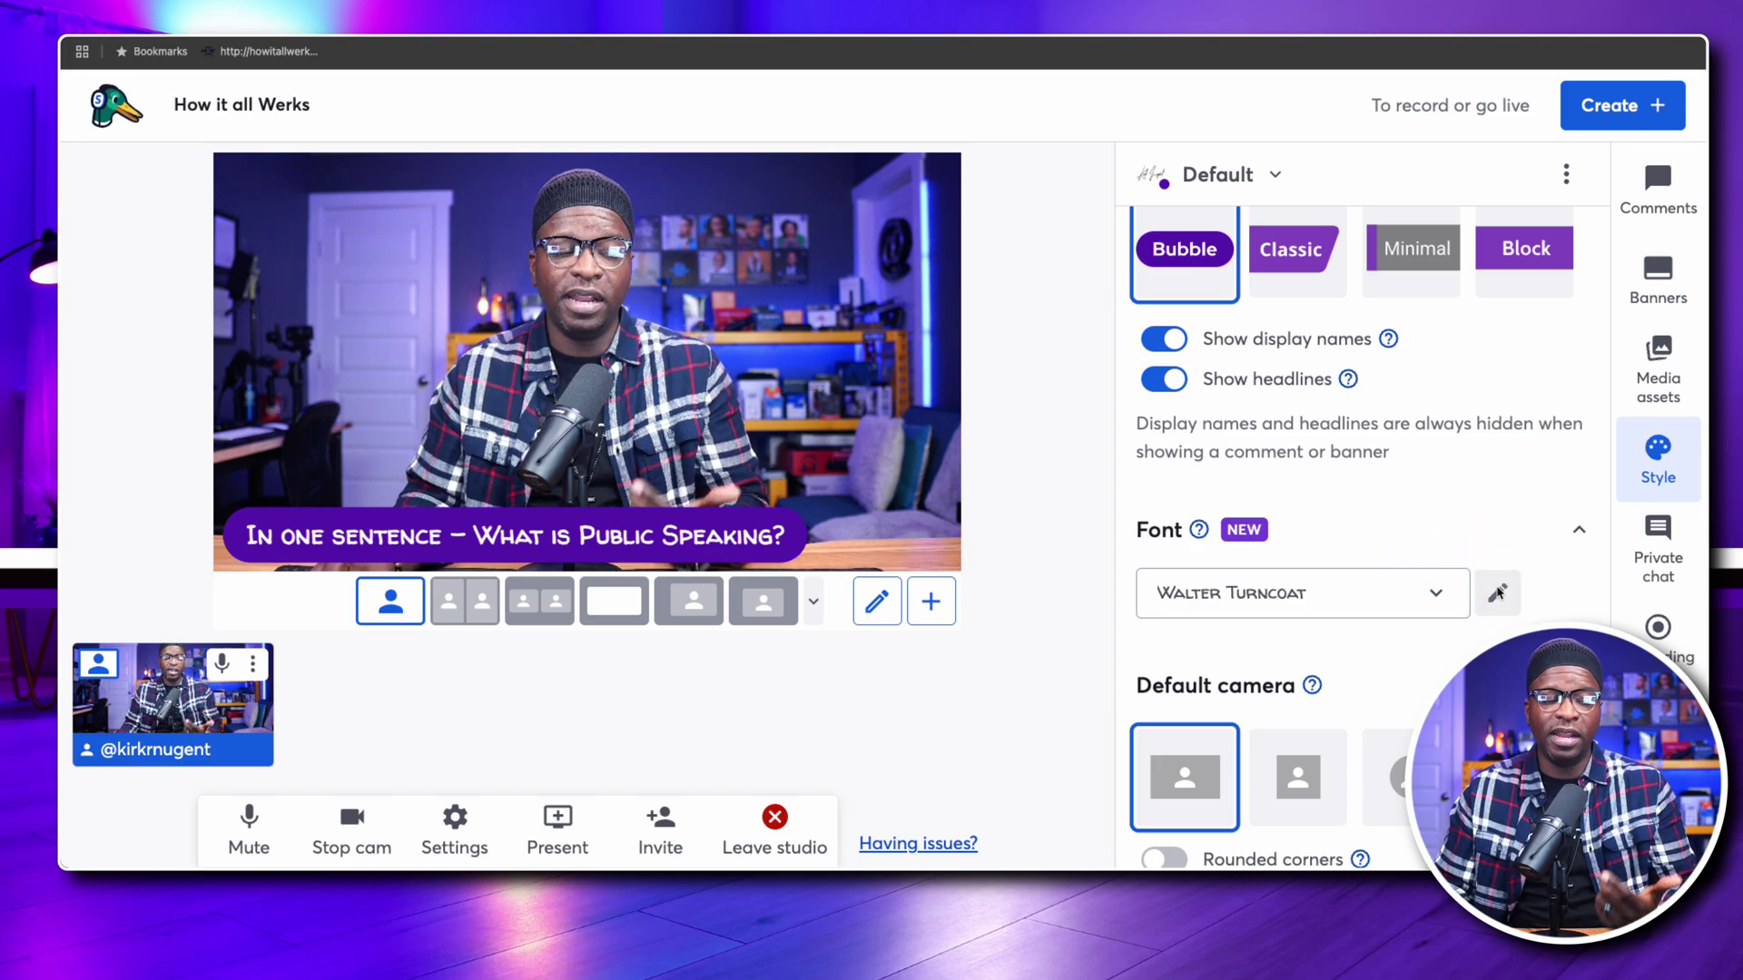
Open the custom fonts dialog from the Font pencil and start a new font with Upload new font.
{"action": "left_click", "coordinate": [1497, 593]}
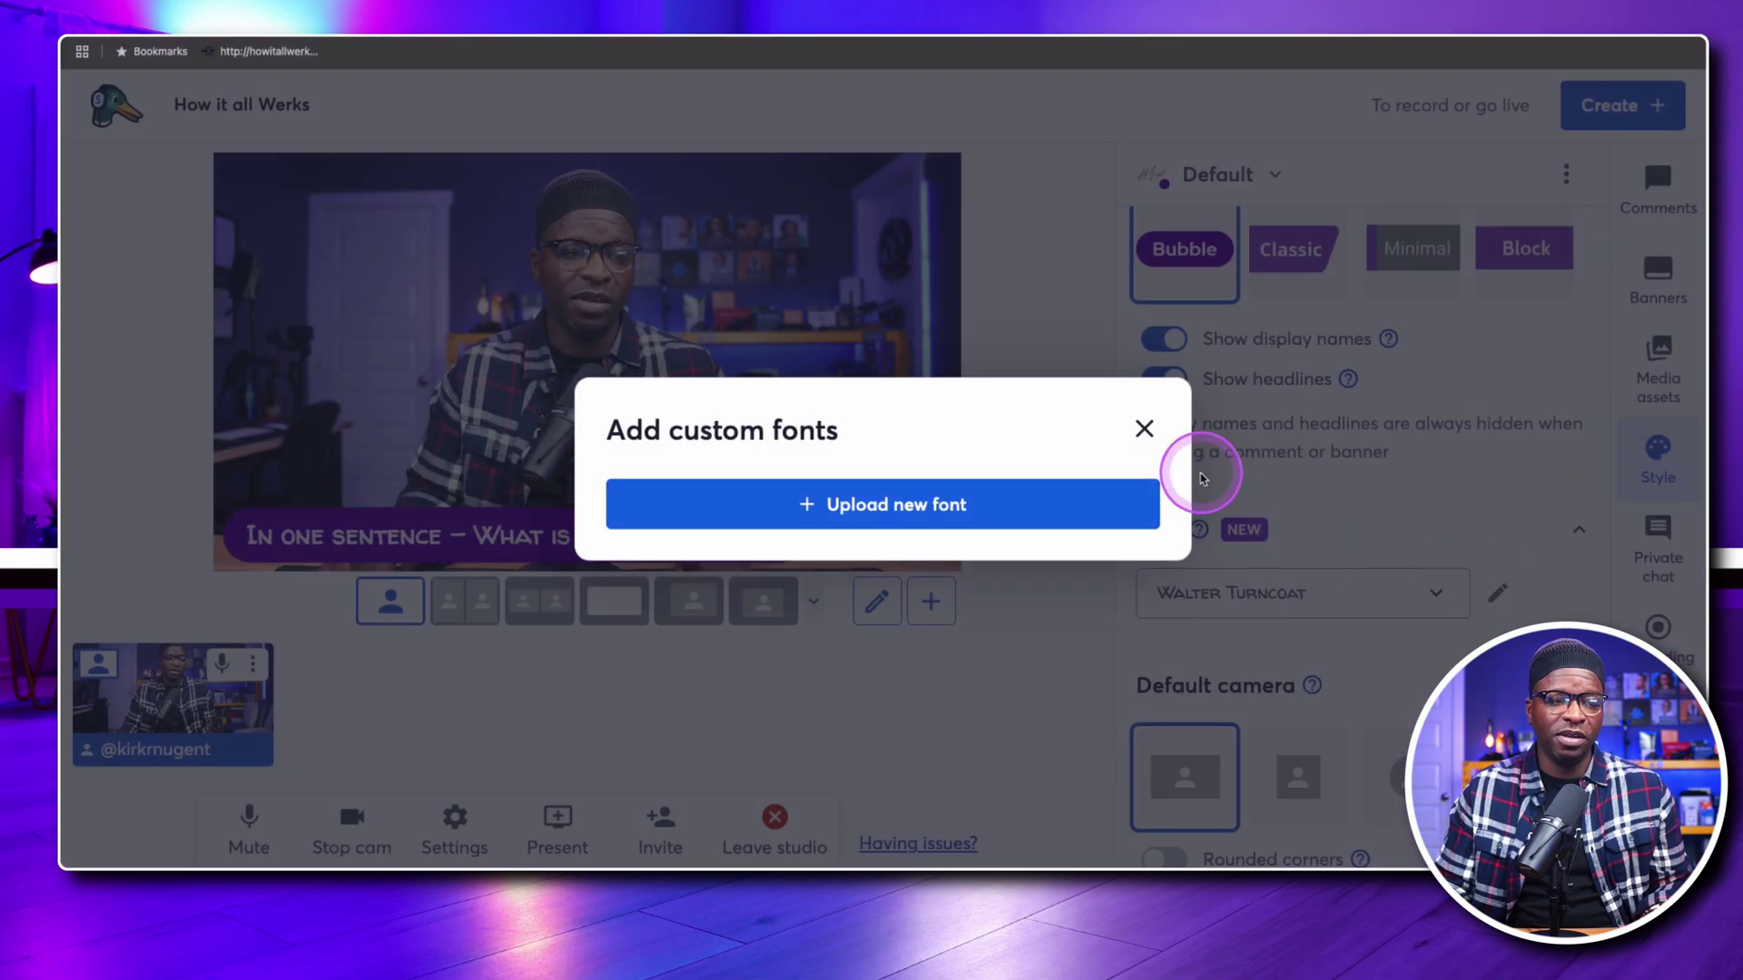
{"action": "left_click", "coordinate": [1143, 429]}
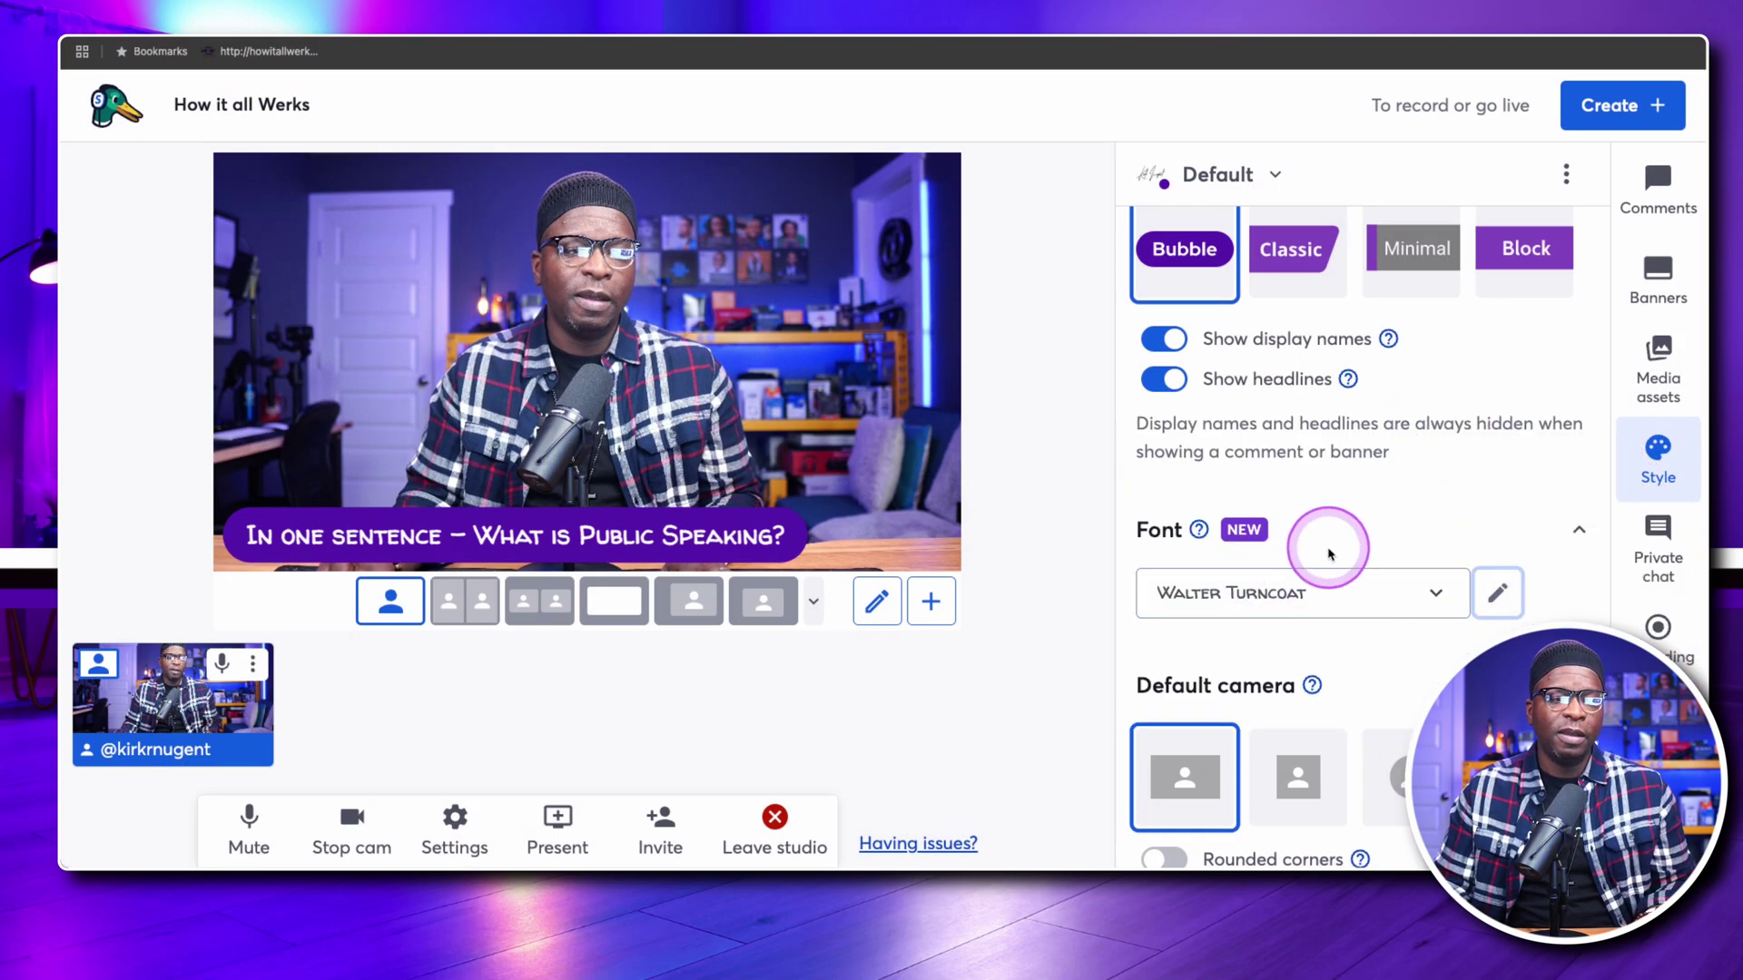
{"action": "left_click", "coordinate": [1498, 593]}
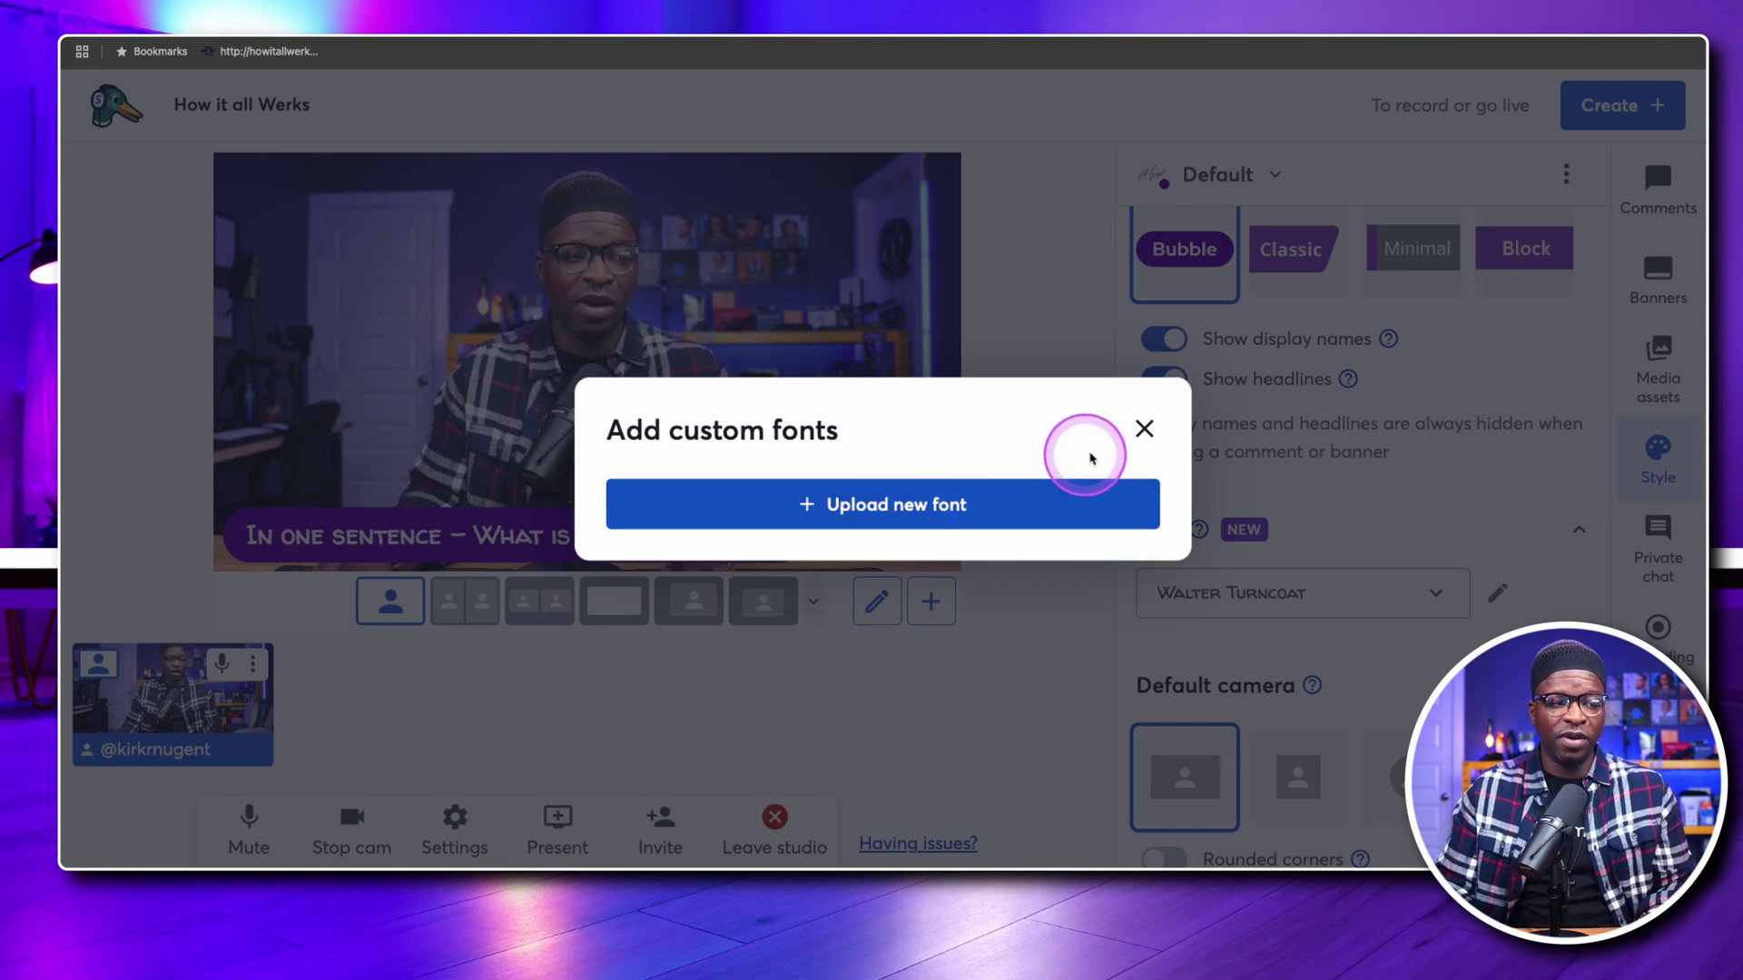
{"action": "left_click", "coordinate": [948, 507]}
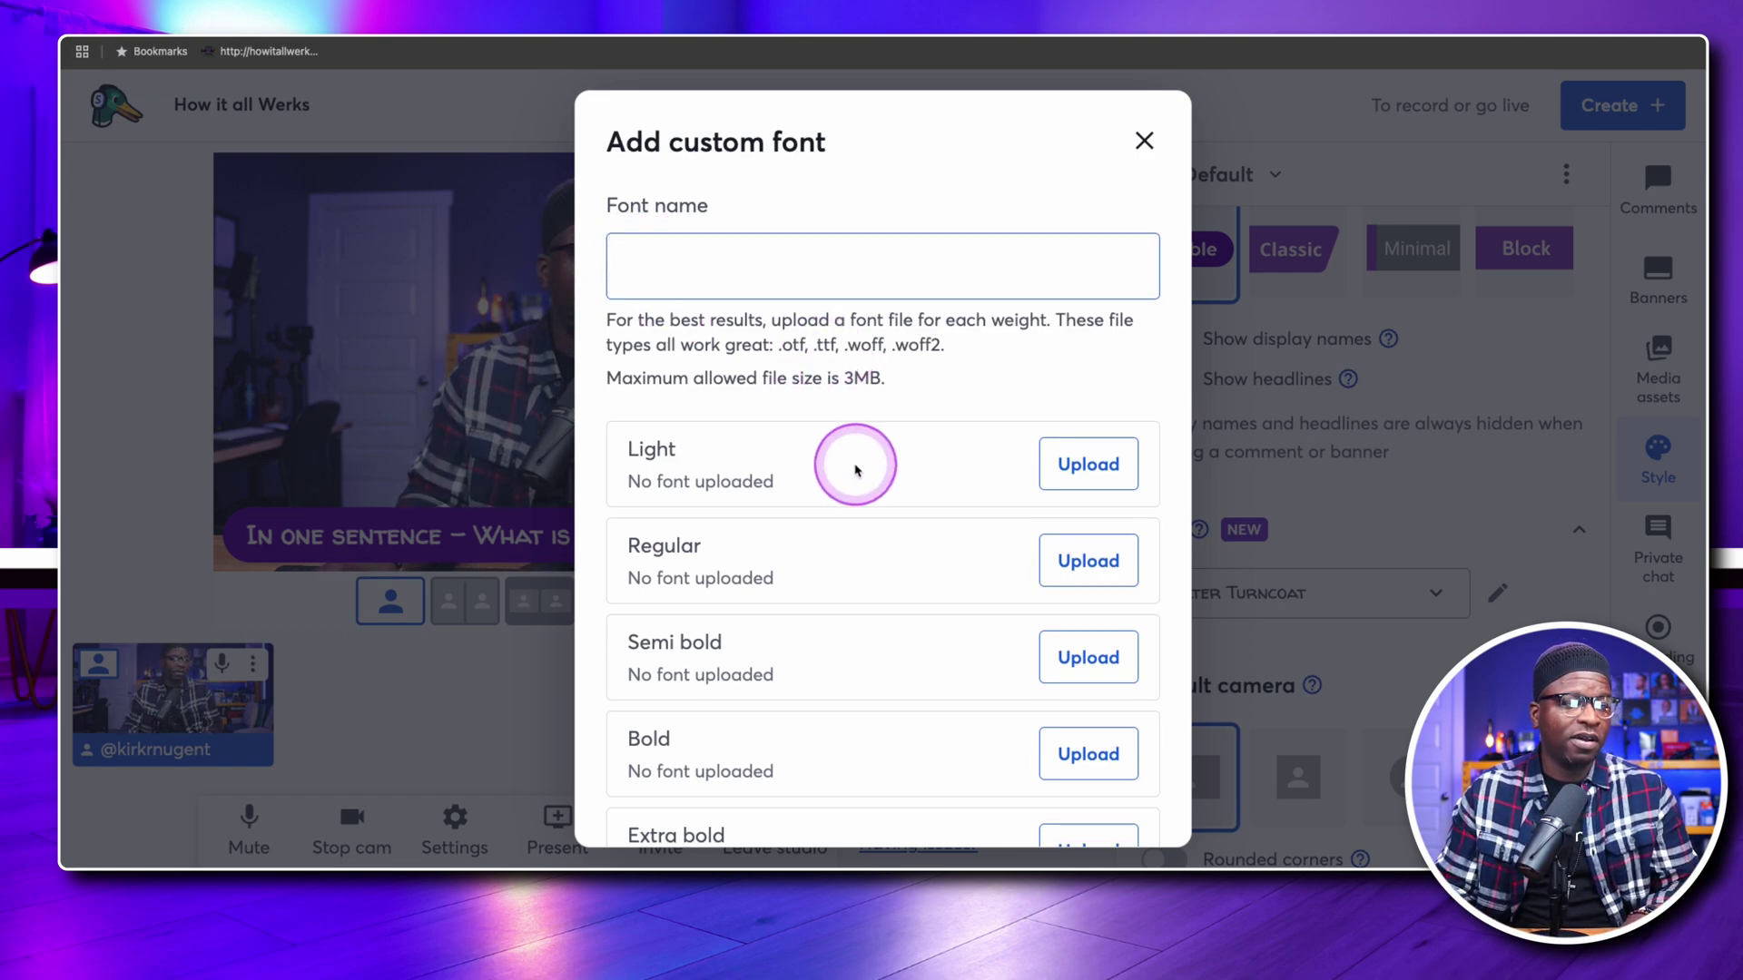
Scroll down the empty Add custom font dialog to see its weight upload slots.
{"action": "scroll", "coordinate": [852, 467], "scroll_direction": "down", "scroll_amount": 1}
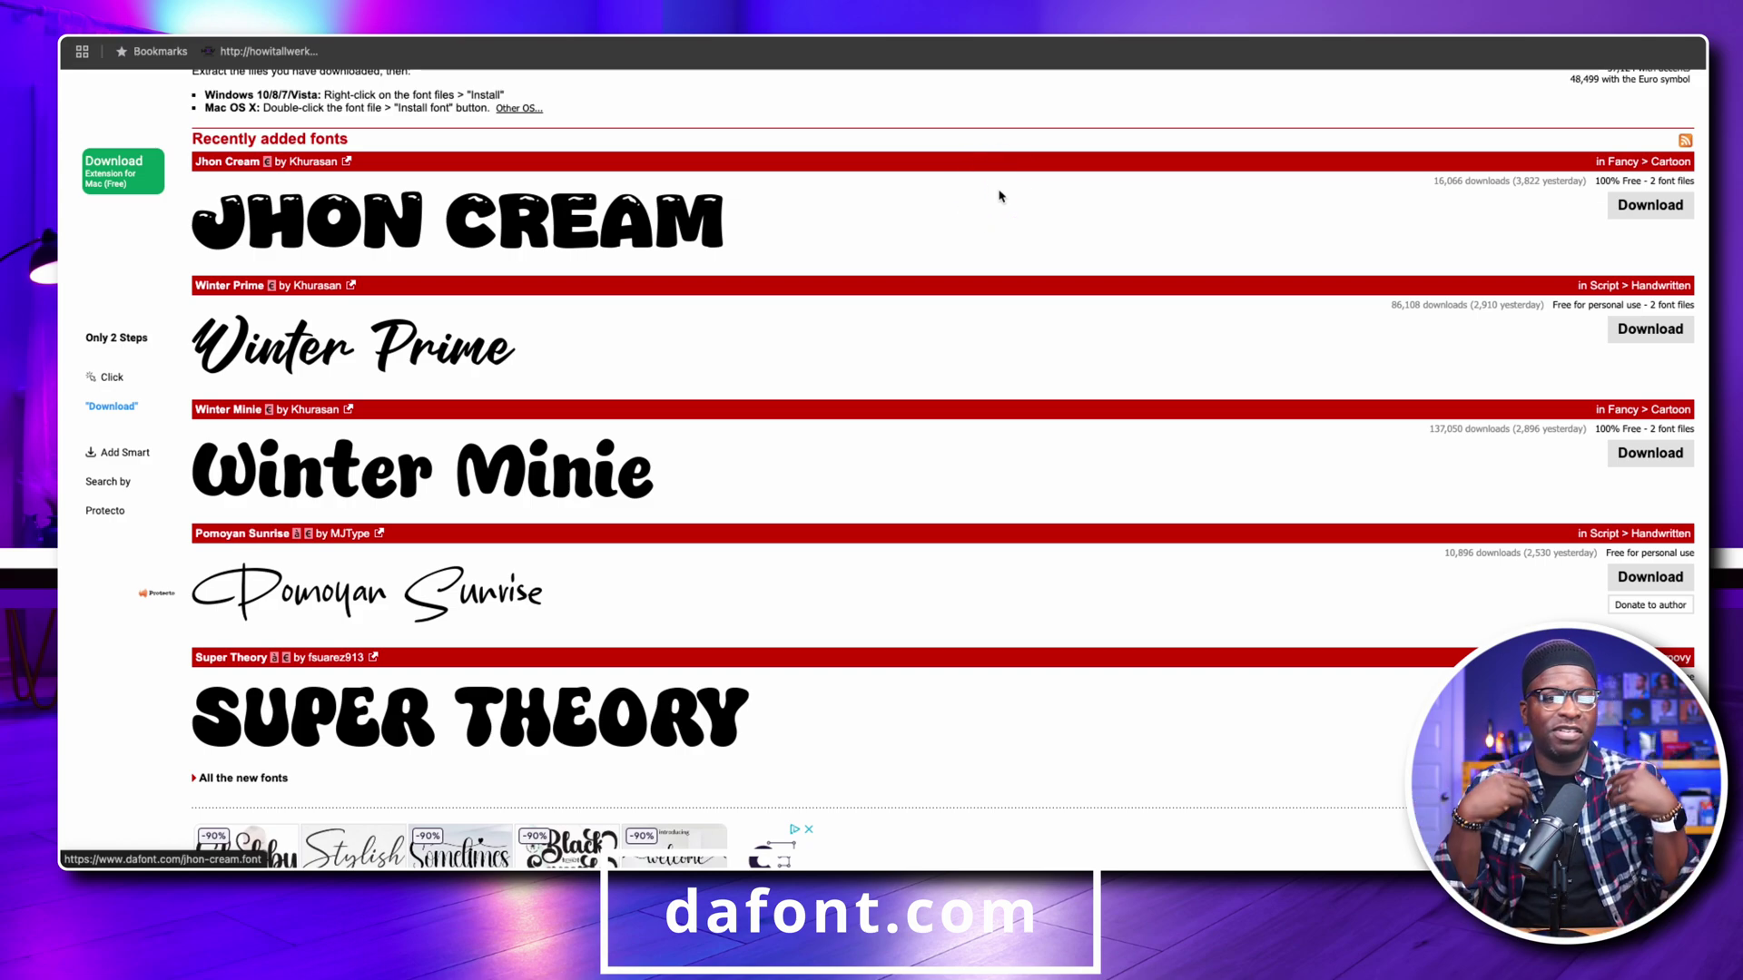
Select Winter Prime on dafont.com and download it as a zip file.
{"action": "left_click", "coordinate": [1094, 357]}
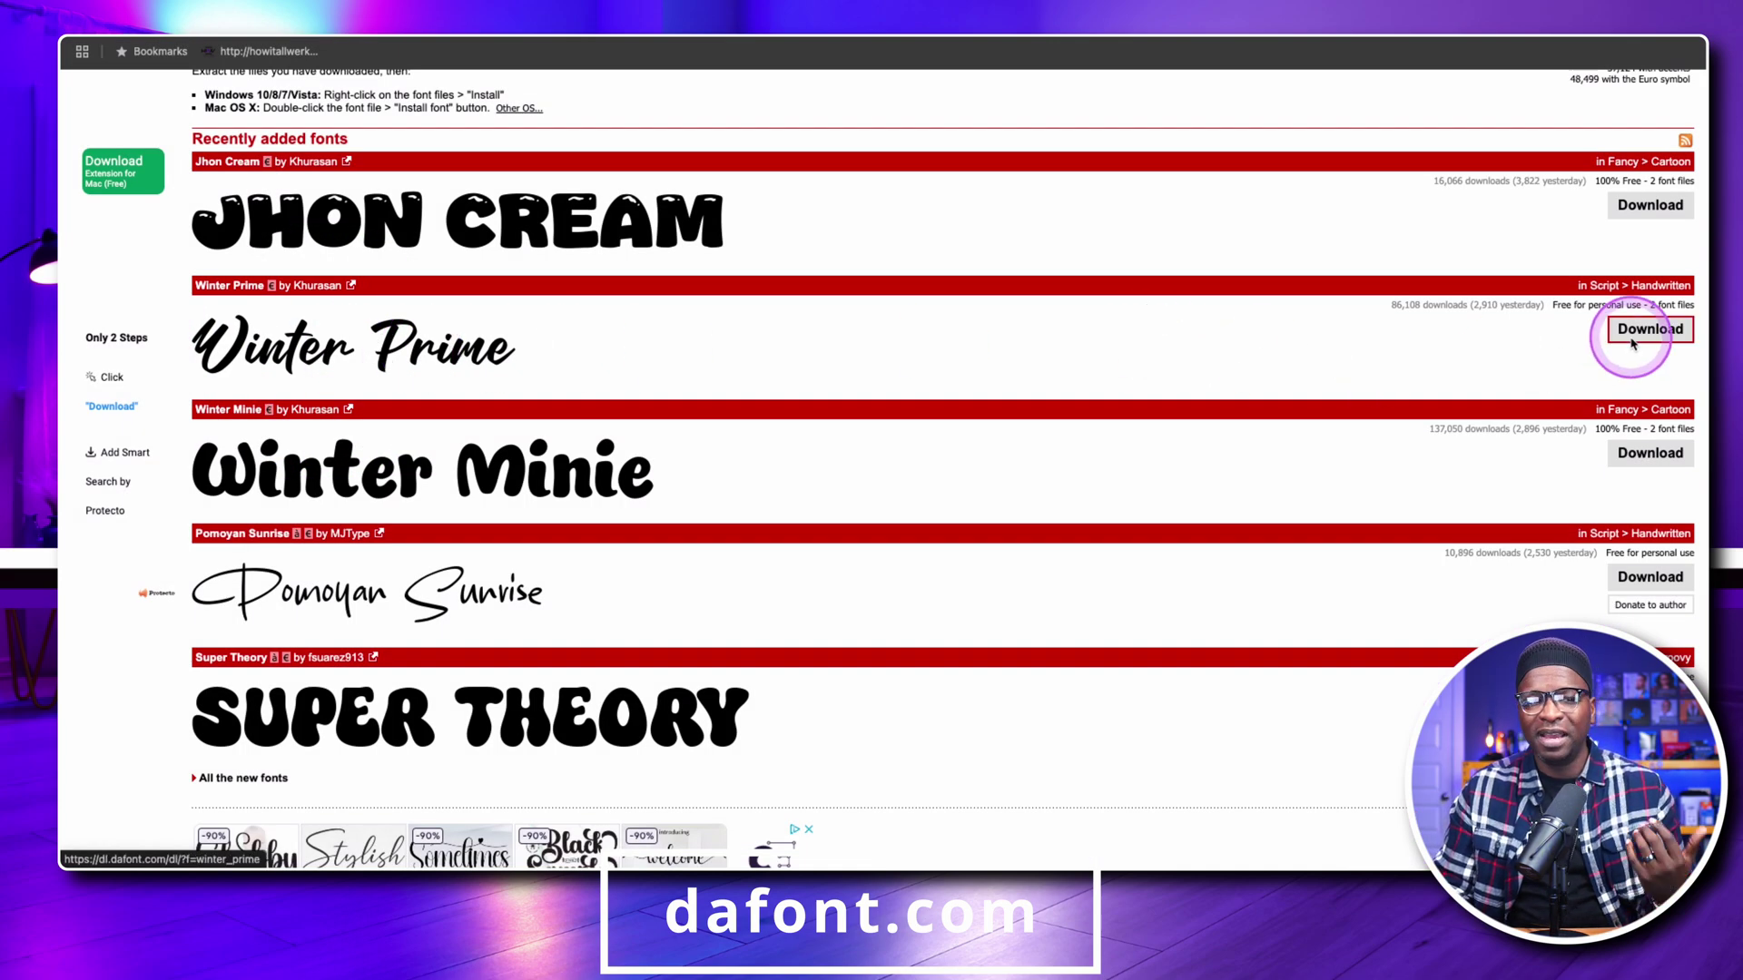
{"action": "left_click", "coordinate": [1648, 331]}
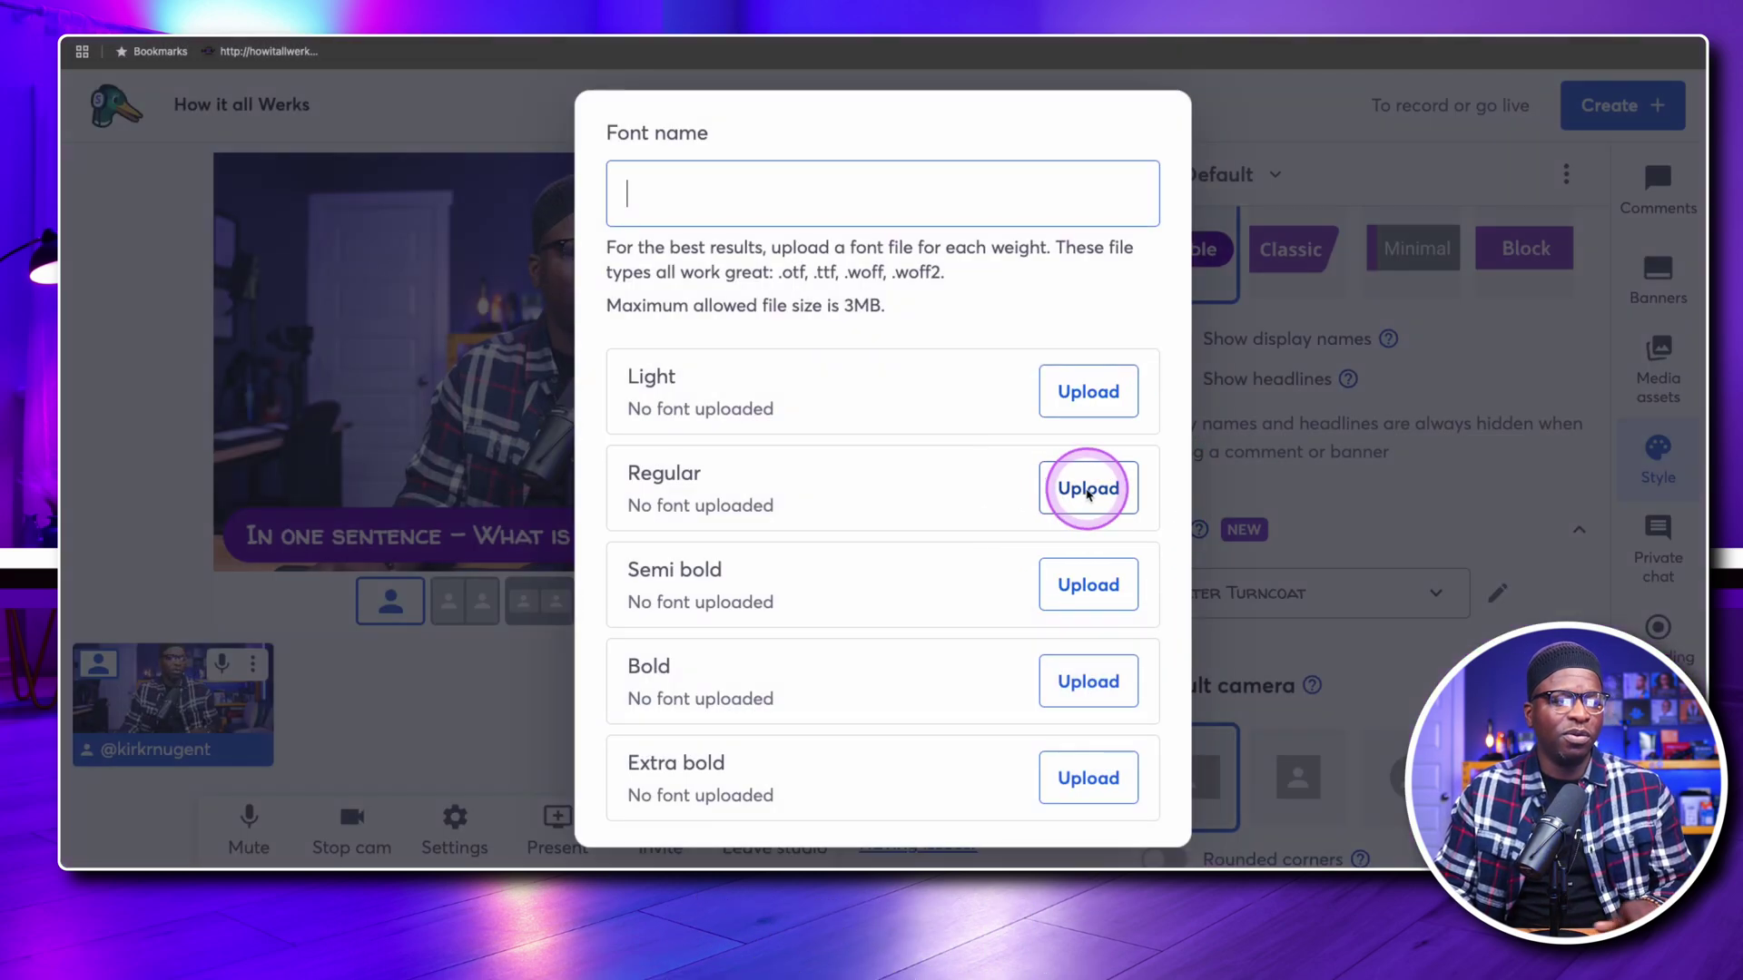
Upload Winter Prime.ttf from Downloads > winter_prime as the Regular weight.
{"action": "left_click", "coordinate": [1093, 491]}
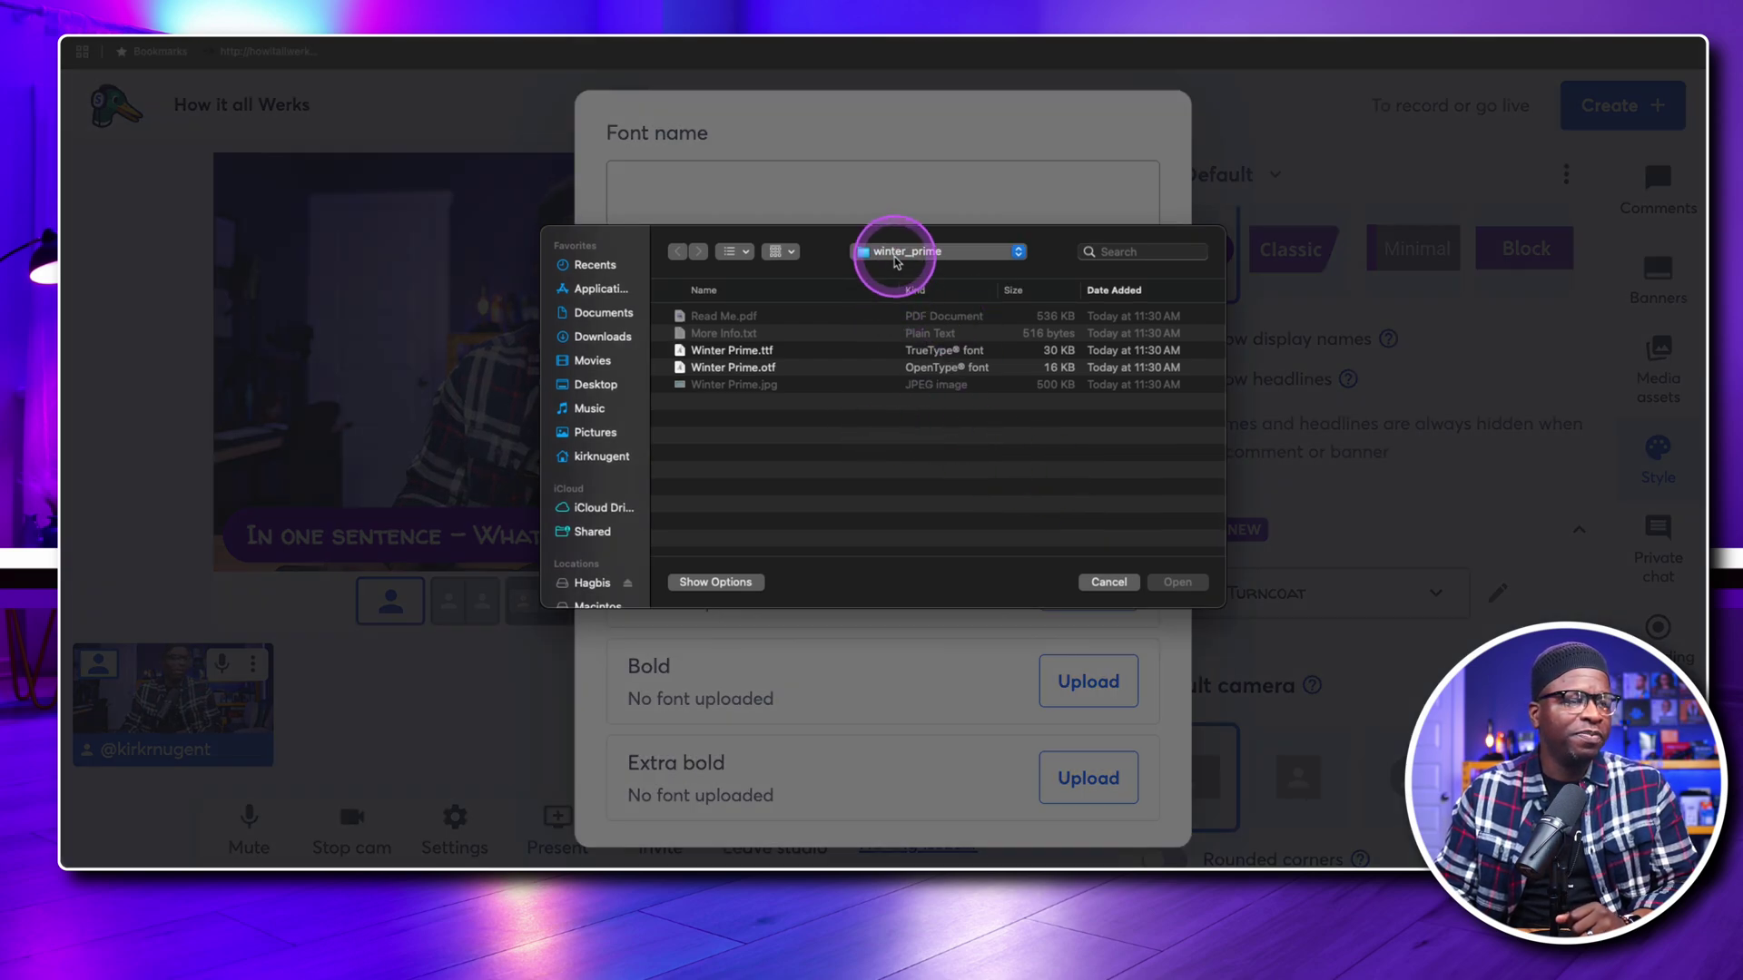
{"action": "left_click", "coordinate": [894, 262]}
{"action": "left_click", "coordinate": [899, 273]}
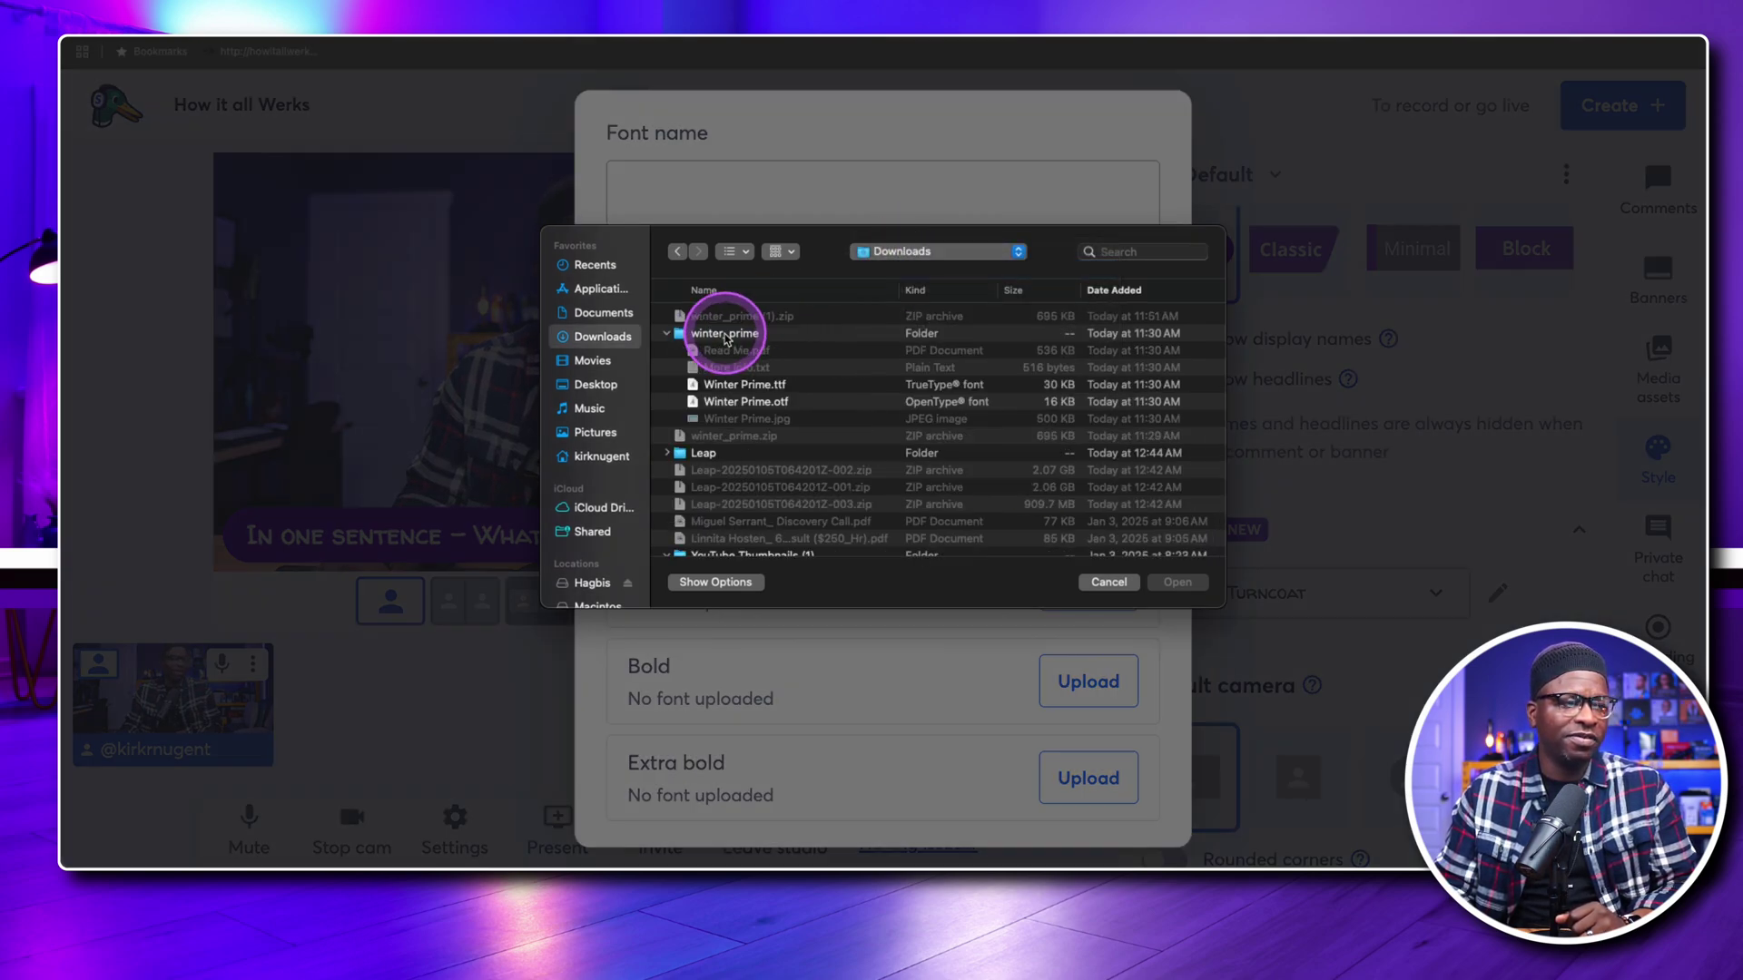
{"action": "left_click", "coordinate": [681, 336]}
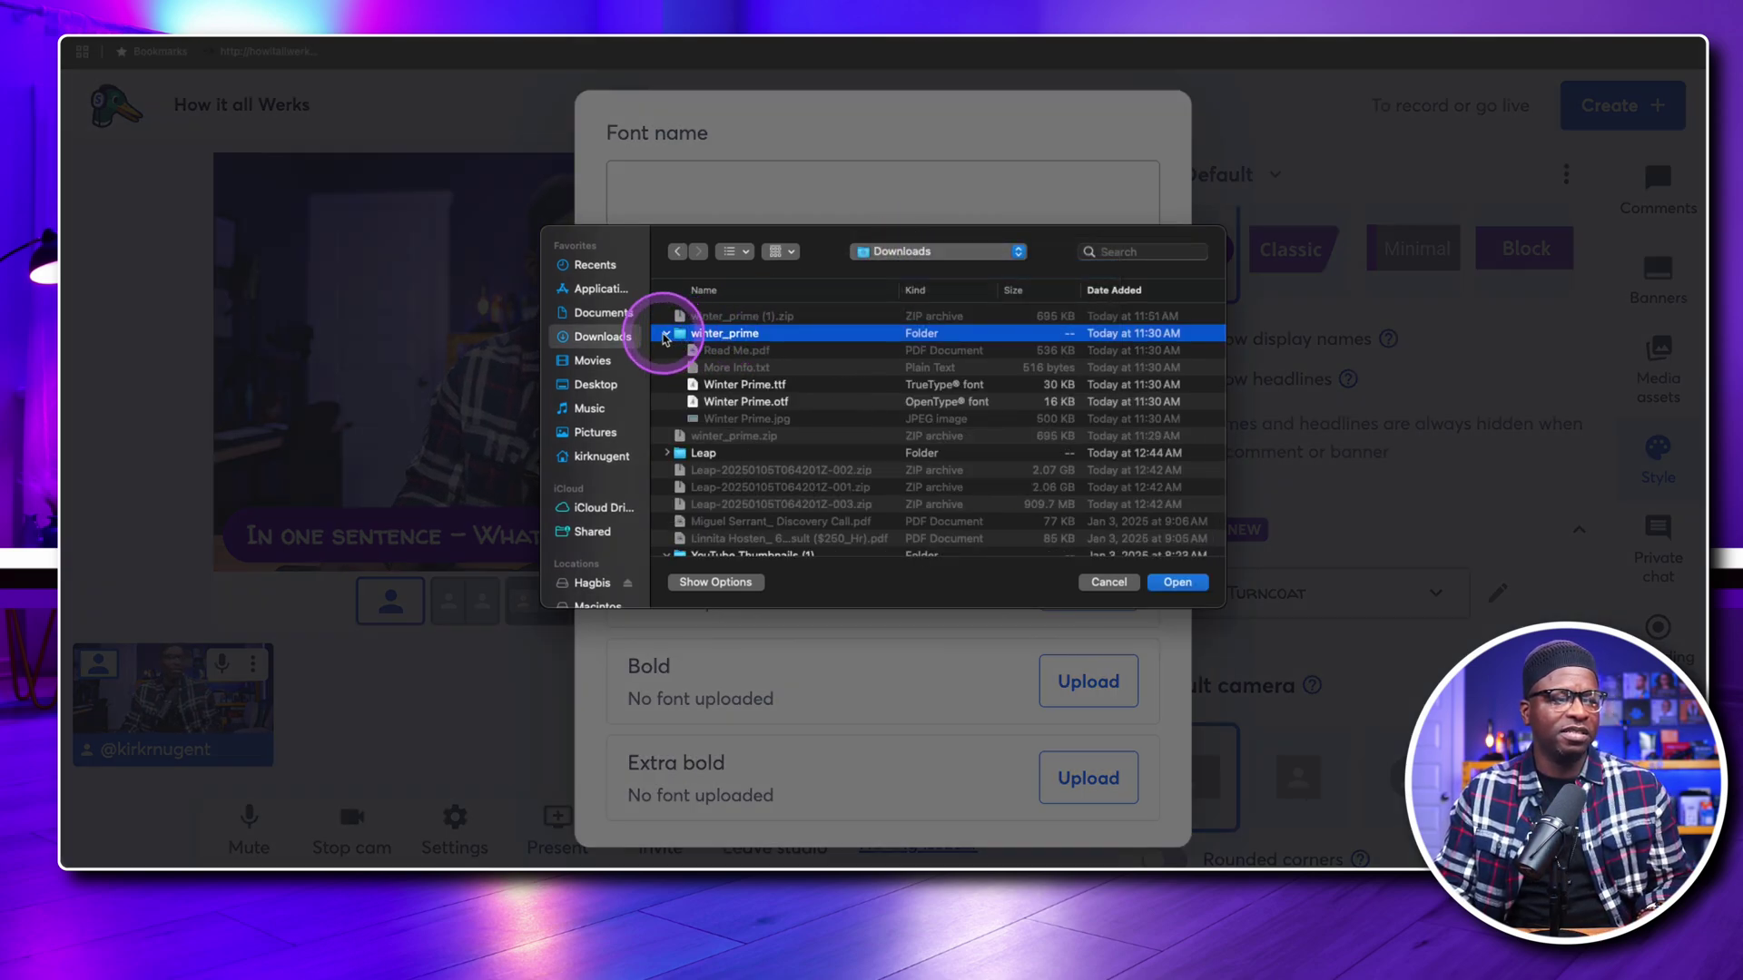
{"action": "left_click", "coordinate": [665, 335]}
{"action": "double_click", "coordinate": [727, 335]}
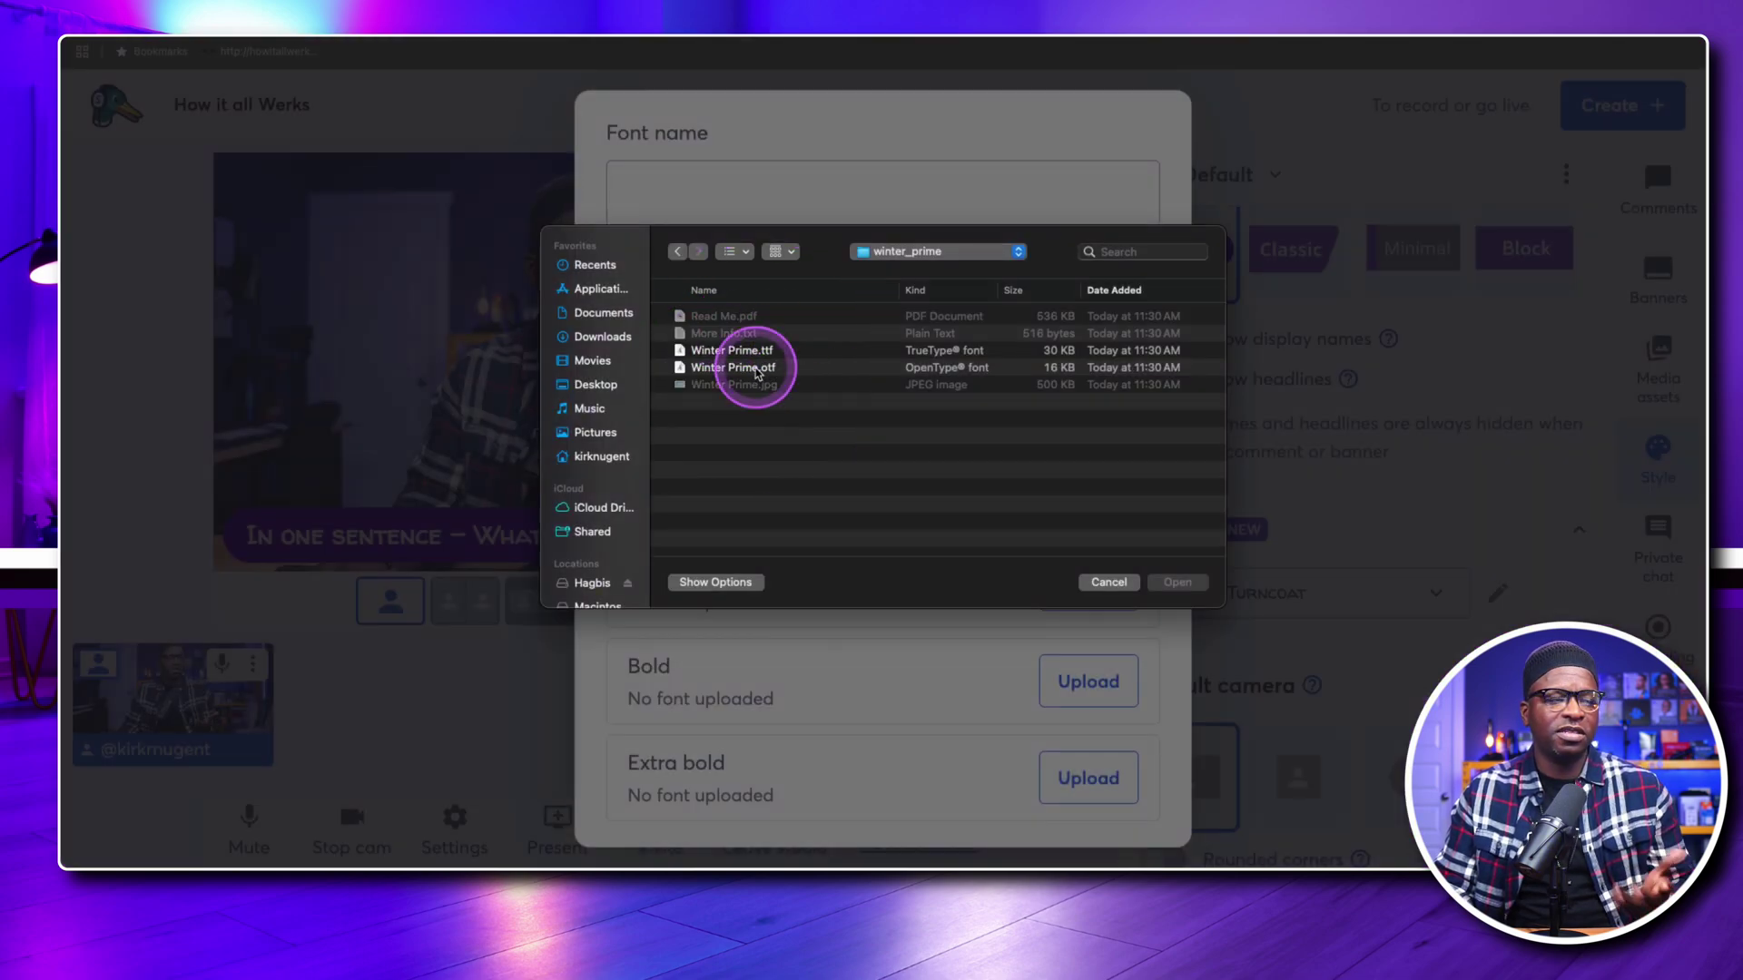
{"action": "left_click", "coordinate": [758, 370]}
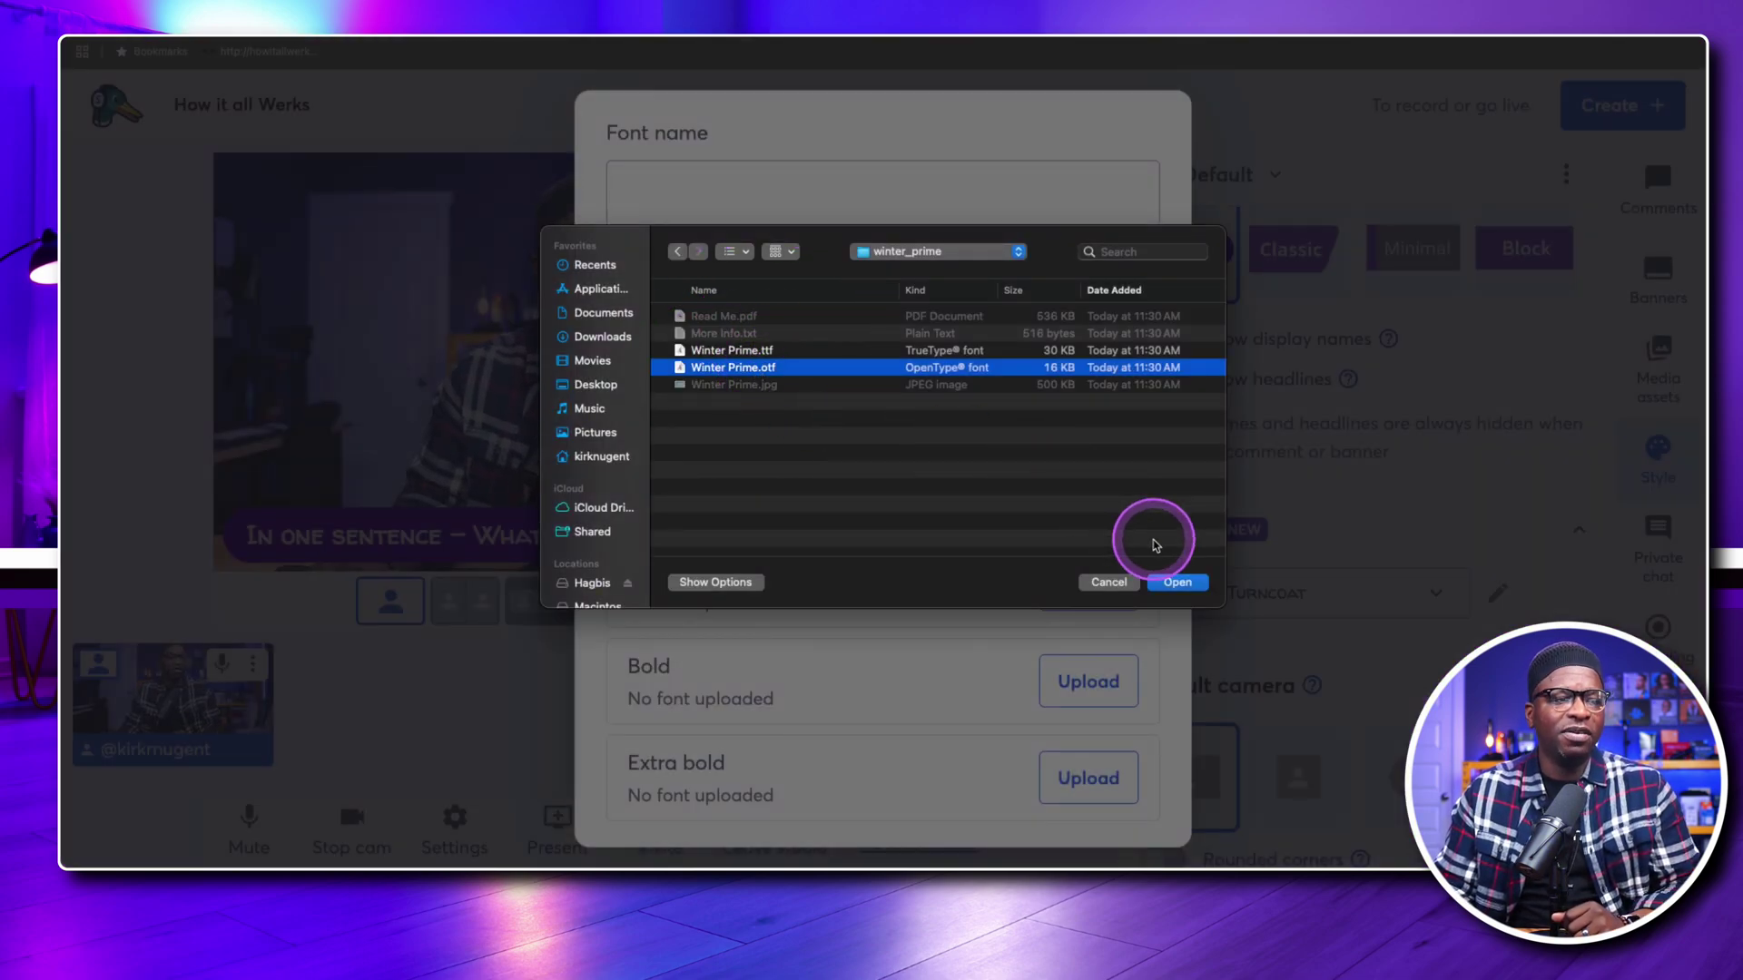
{"action": "left_click", "coordinate": [734, 351]}
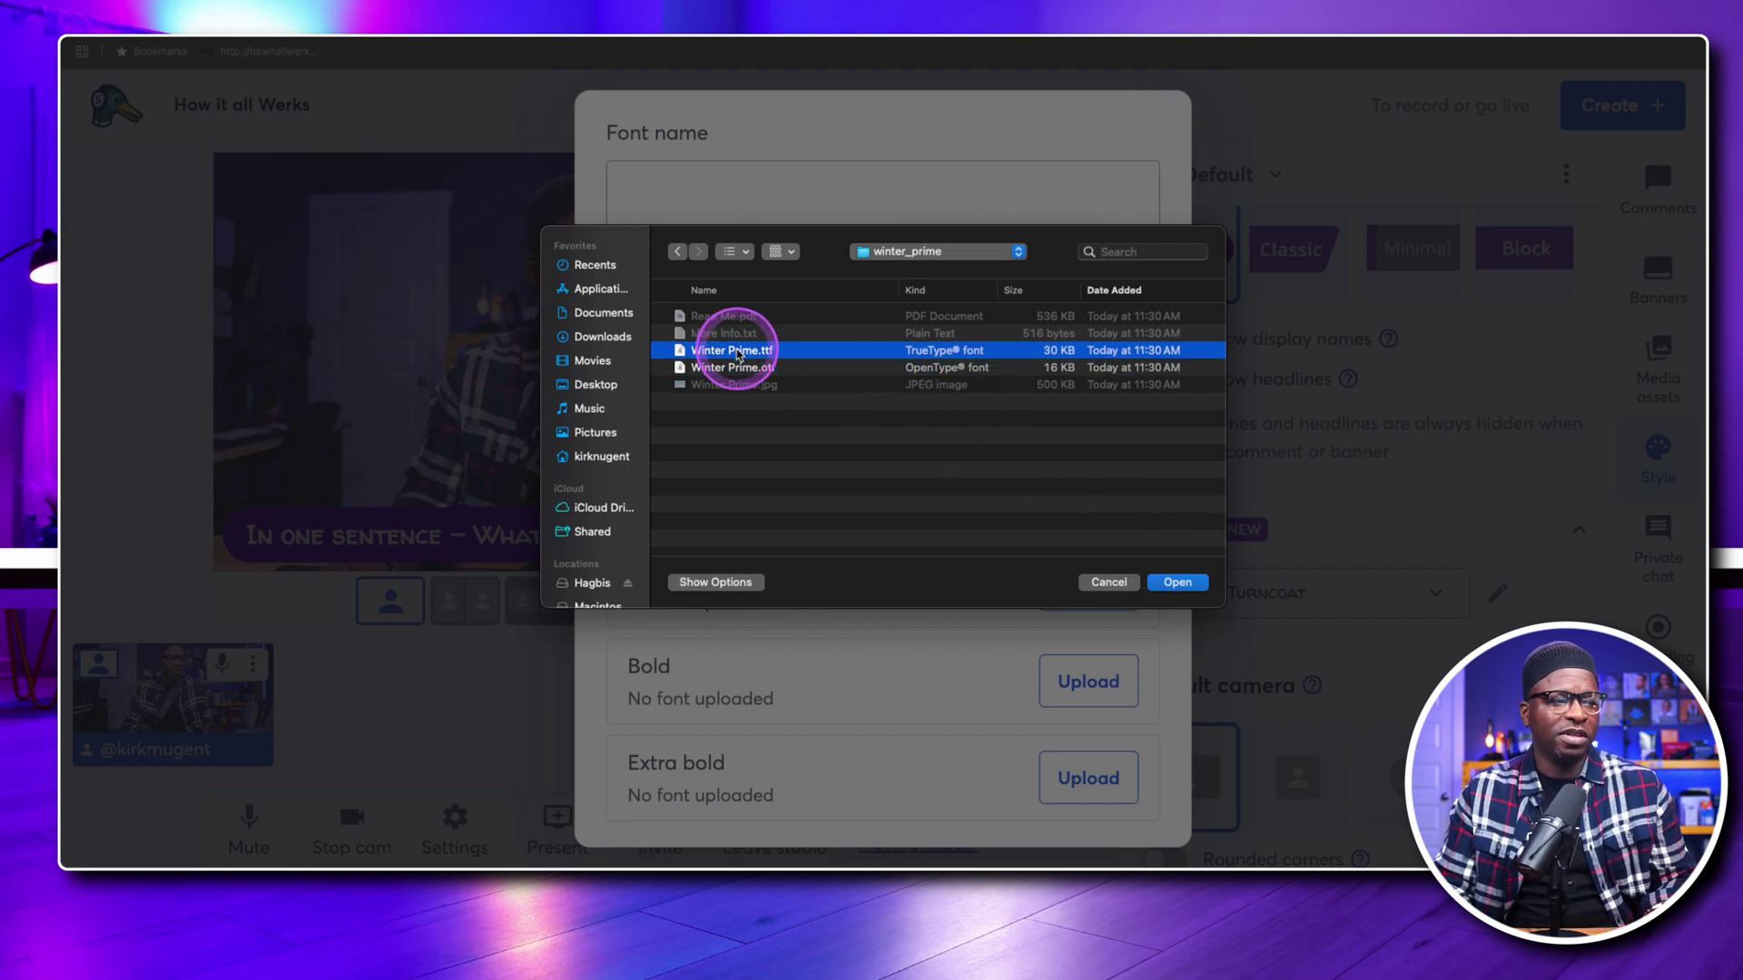
{"action": "left_click", "coordinate": [1177, 581]}
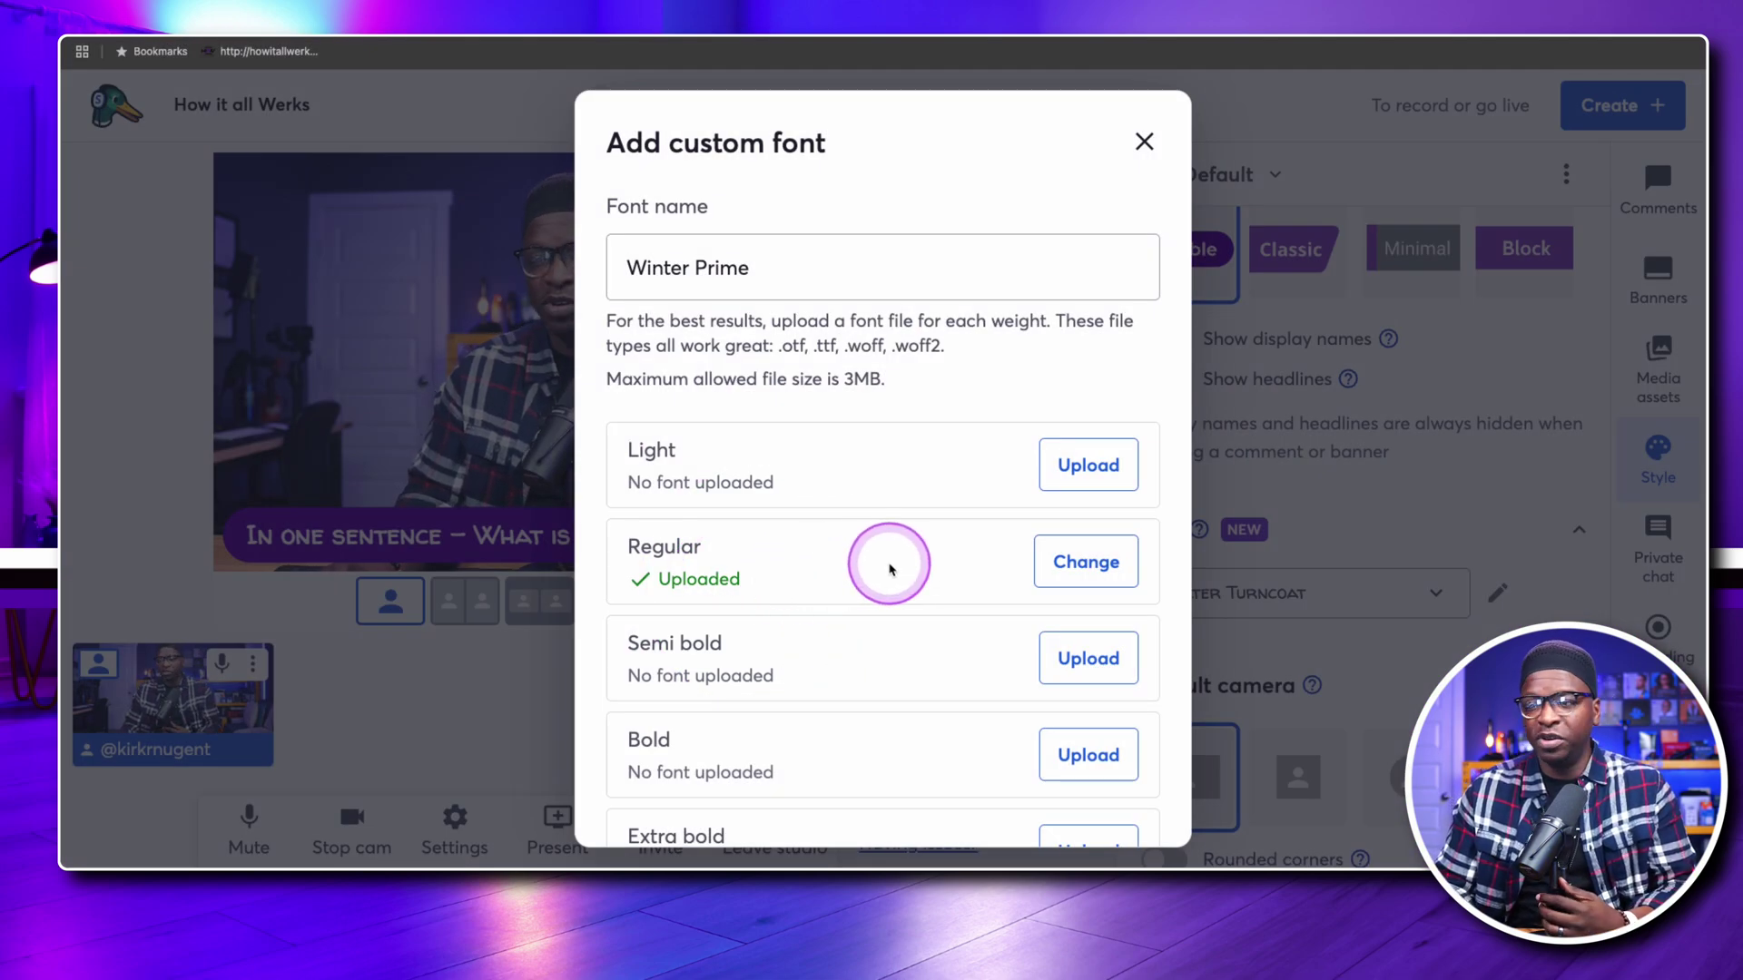
Scroll down and save the Winter Prime custom font.
{"action": "scroll", "coordinate": [885, 569], "scroll_direction": "down", "scroll_amount": 2}
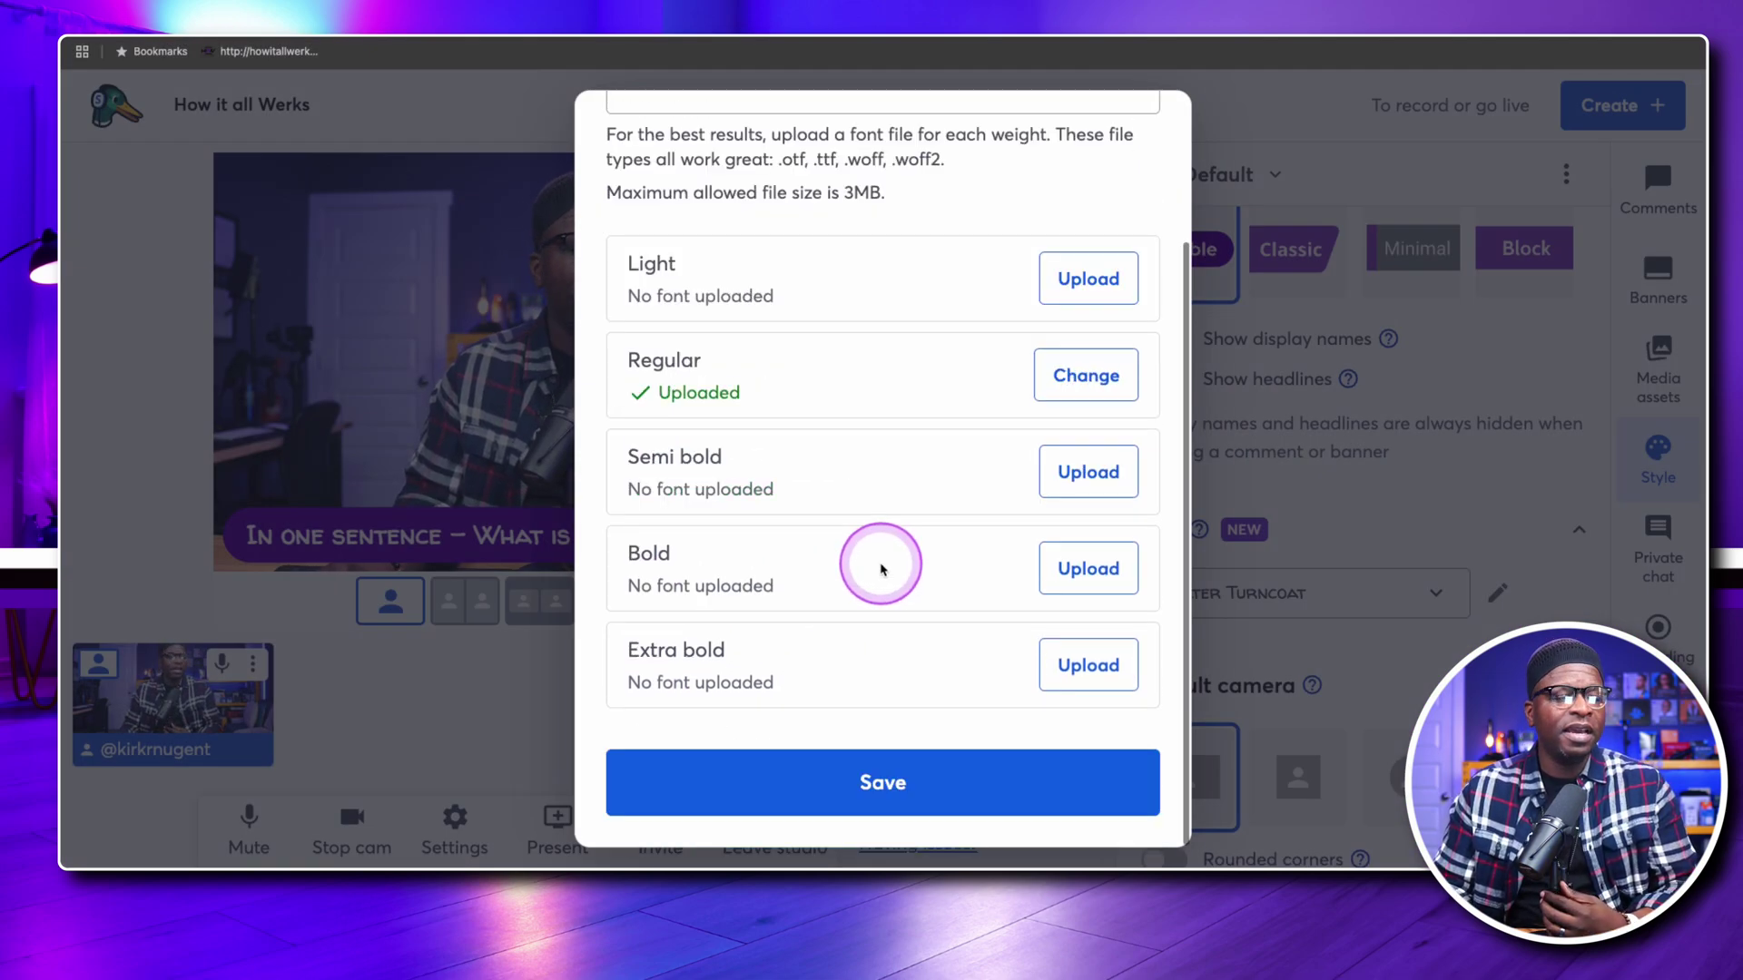
{"action": "left_click", "coordinate": [917, 786]}
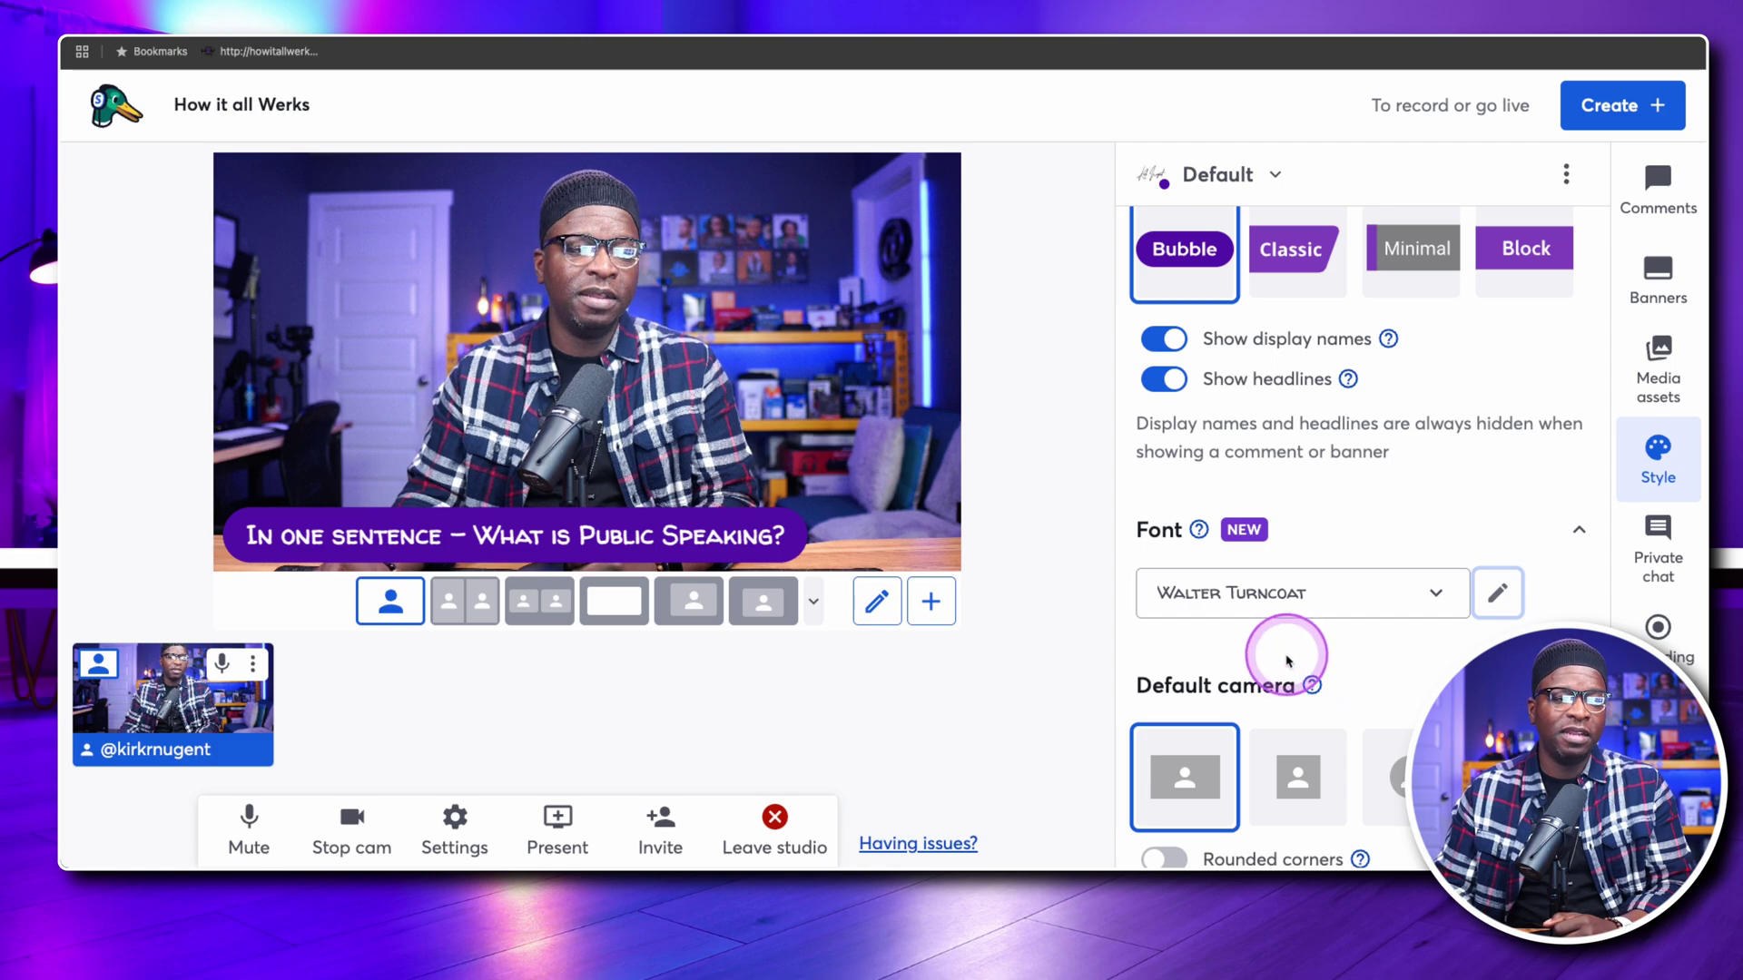
Switch the brand font to Winter Prime and hide the 'What is Public Speaking?' banner.
{"action": "left_click", "coordinate": [1287, 605]}
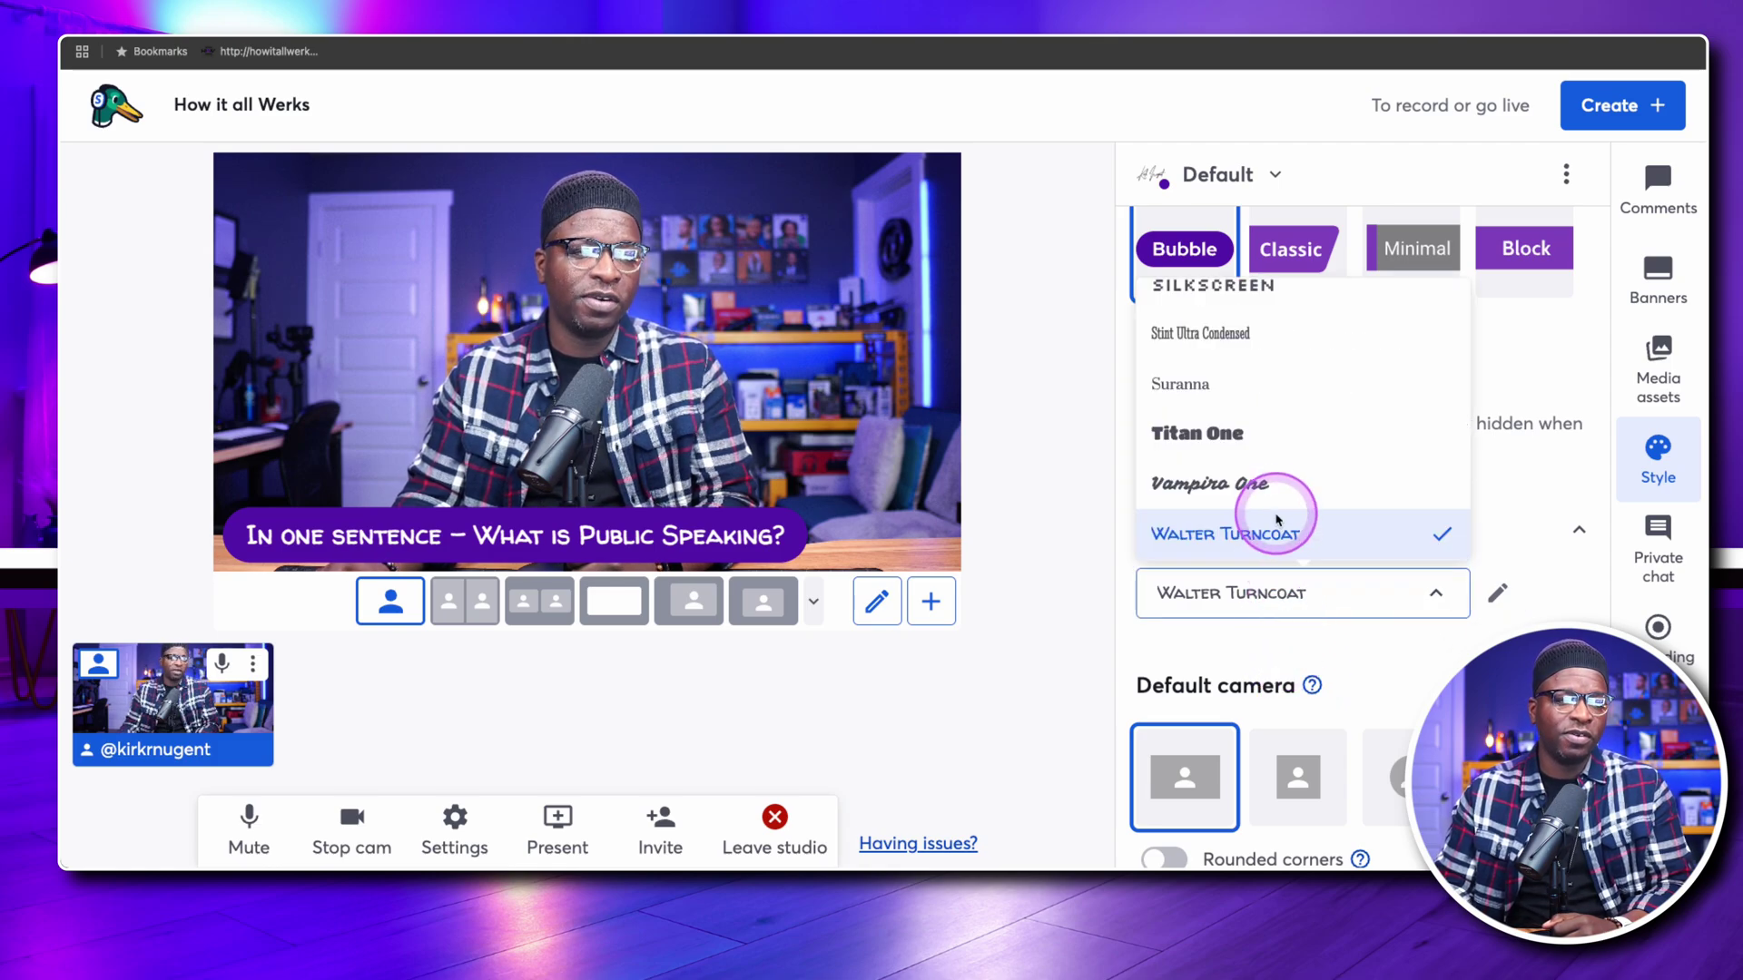
{"action": "scroll", "coordinate": [1284, 504], "scroll_direction": "up", "scroll_amount": 15}
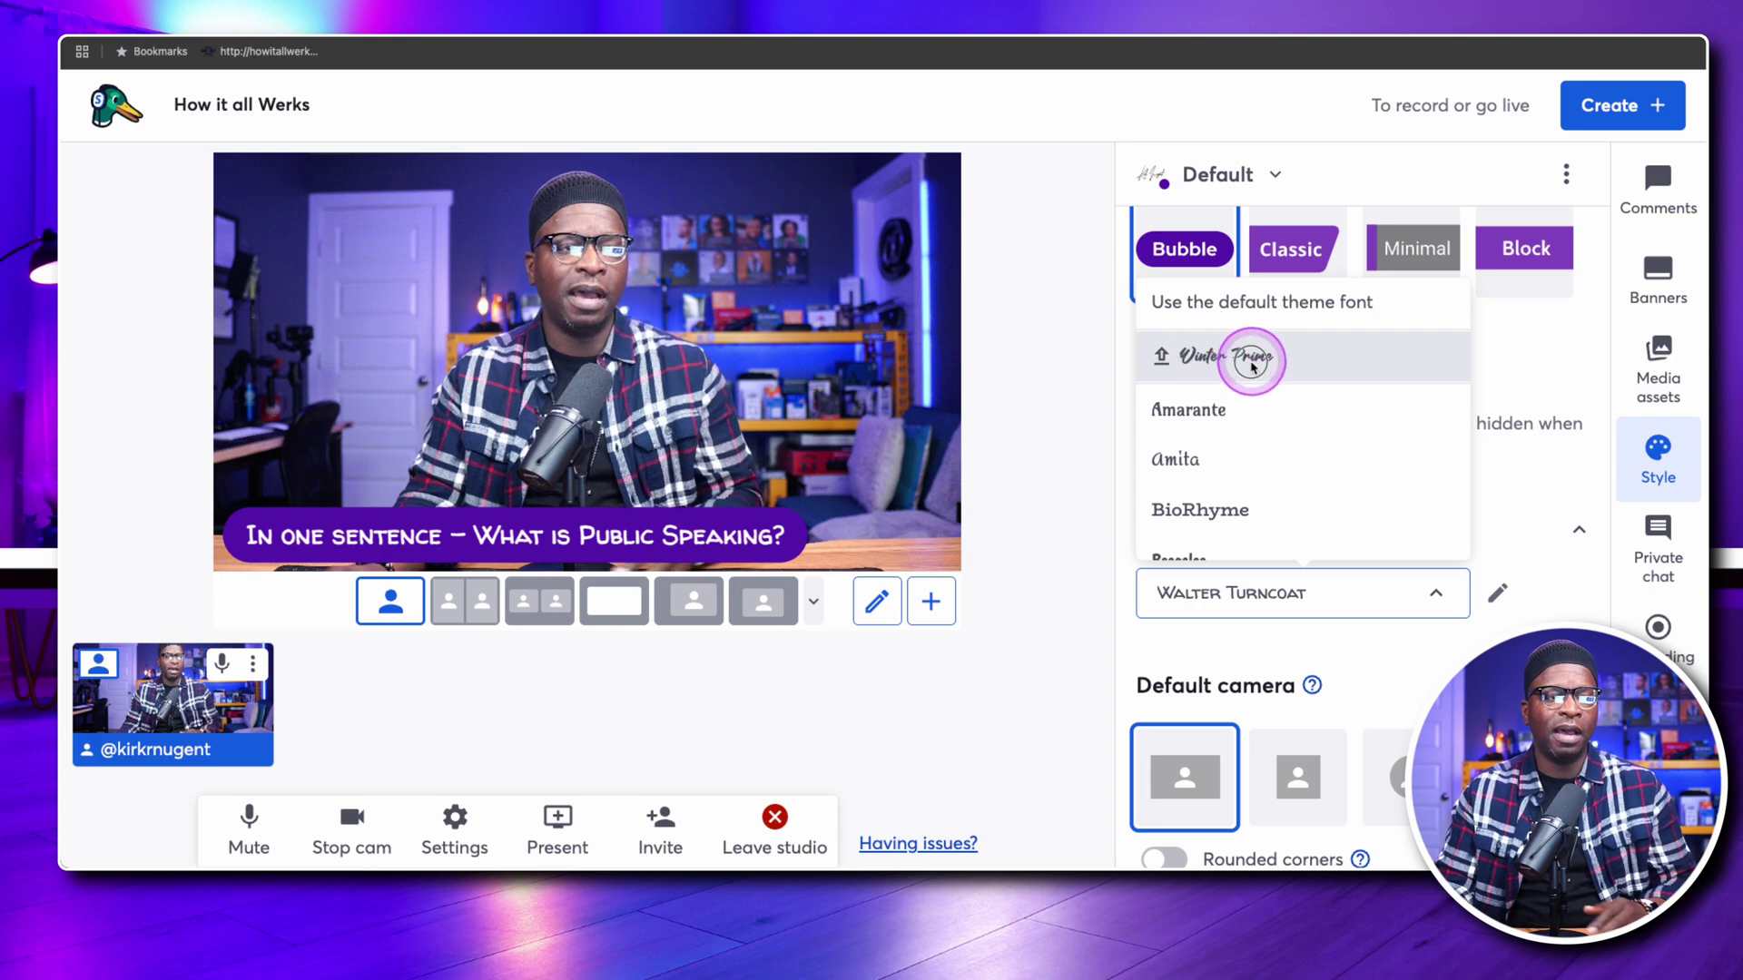
{"action": "left_click", "coordinate": [1216, 358]}
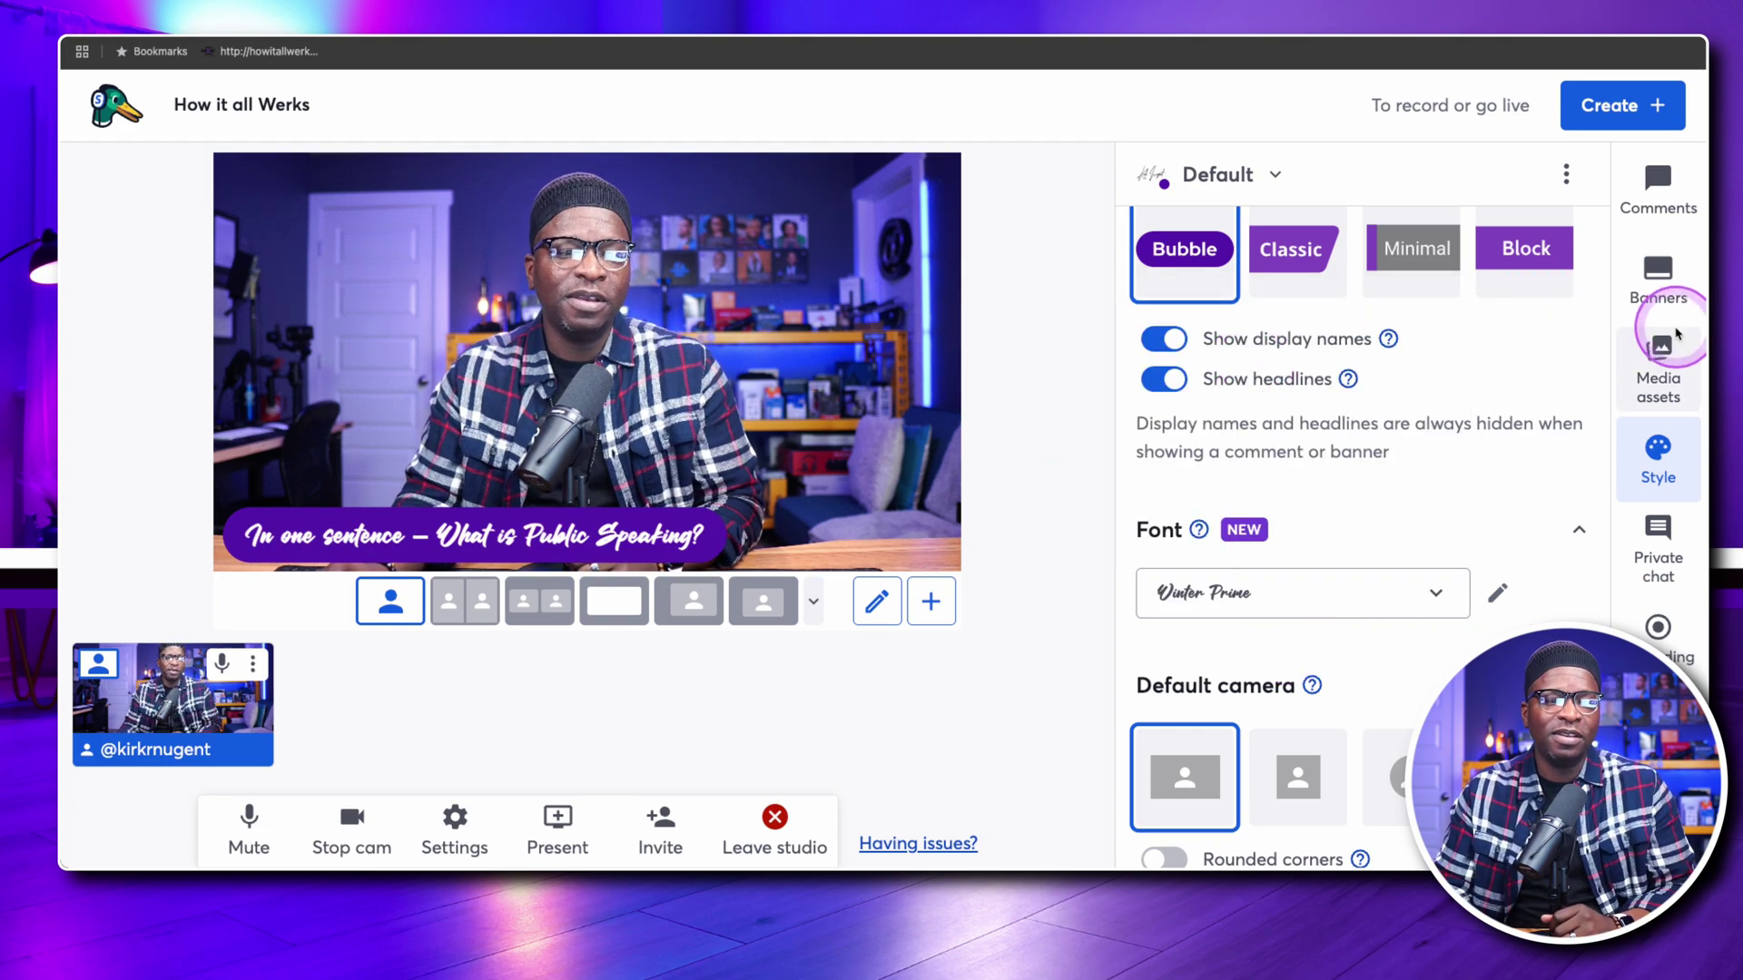
{"action": "left_click", "coordinate": [1657, 274]}
{"action": "left_click", "coordinate": [1387, 445]}
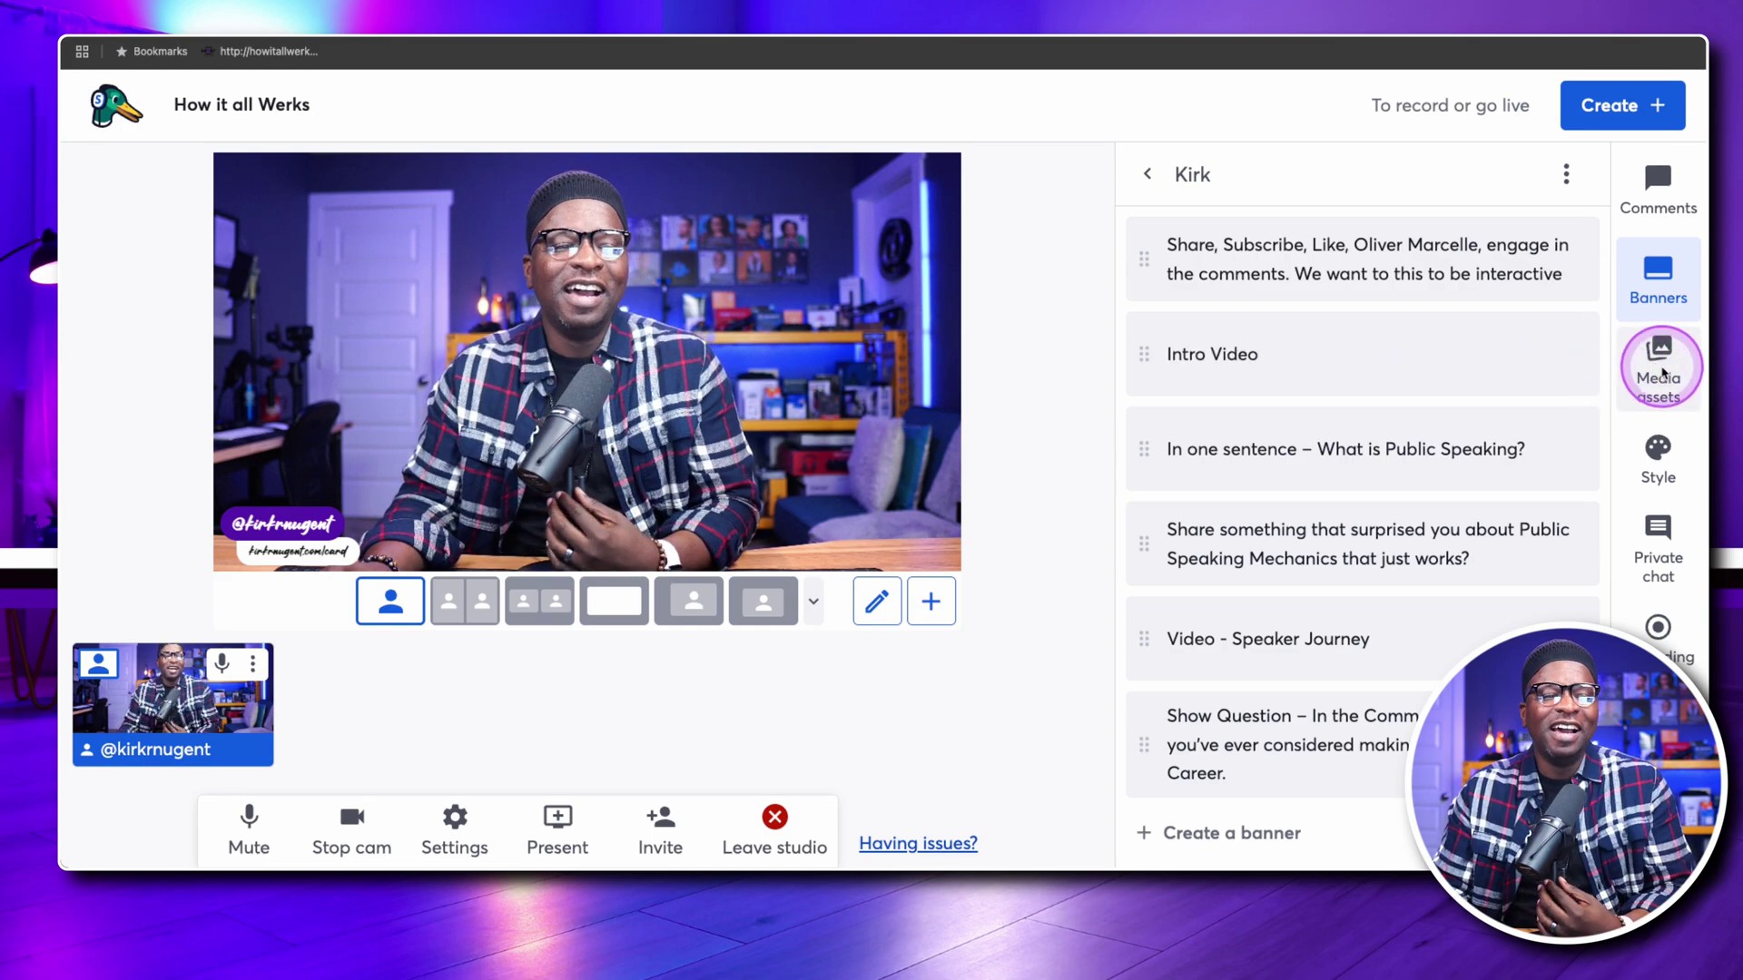
Feature the StreamYard example viewer comment on stage from the Comments tab.
{"action": "left_click", "coordinate": [1655, 184]}
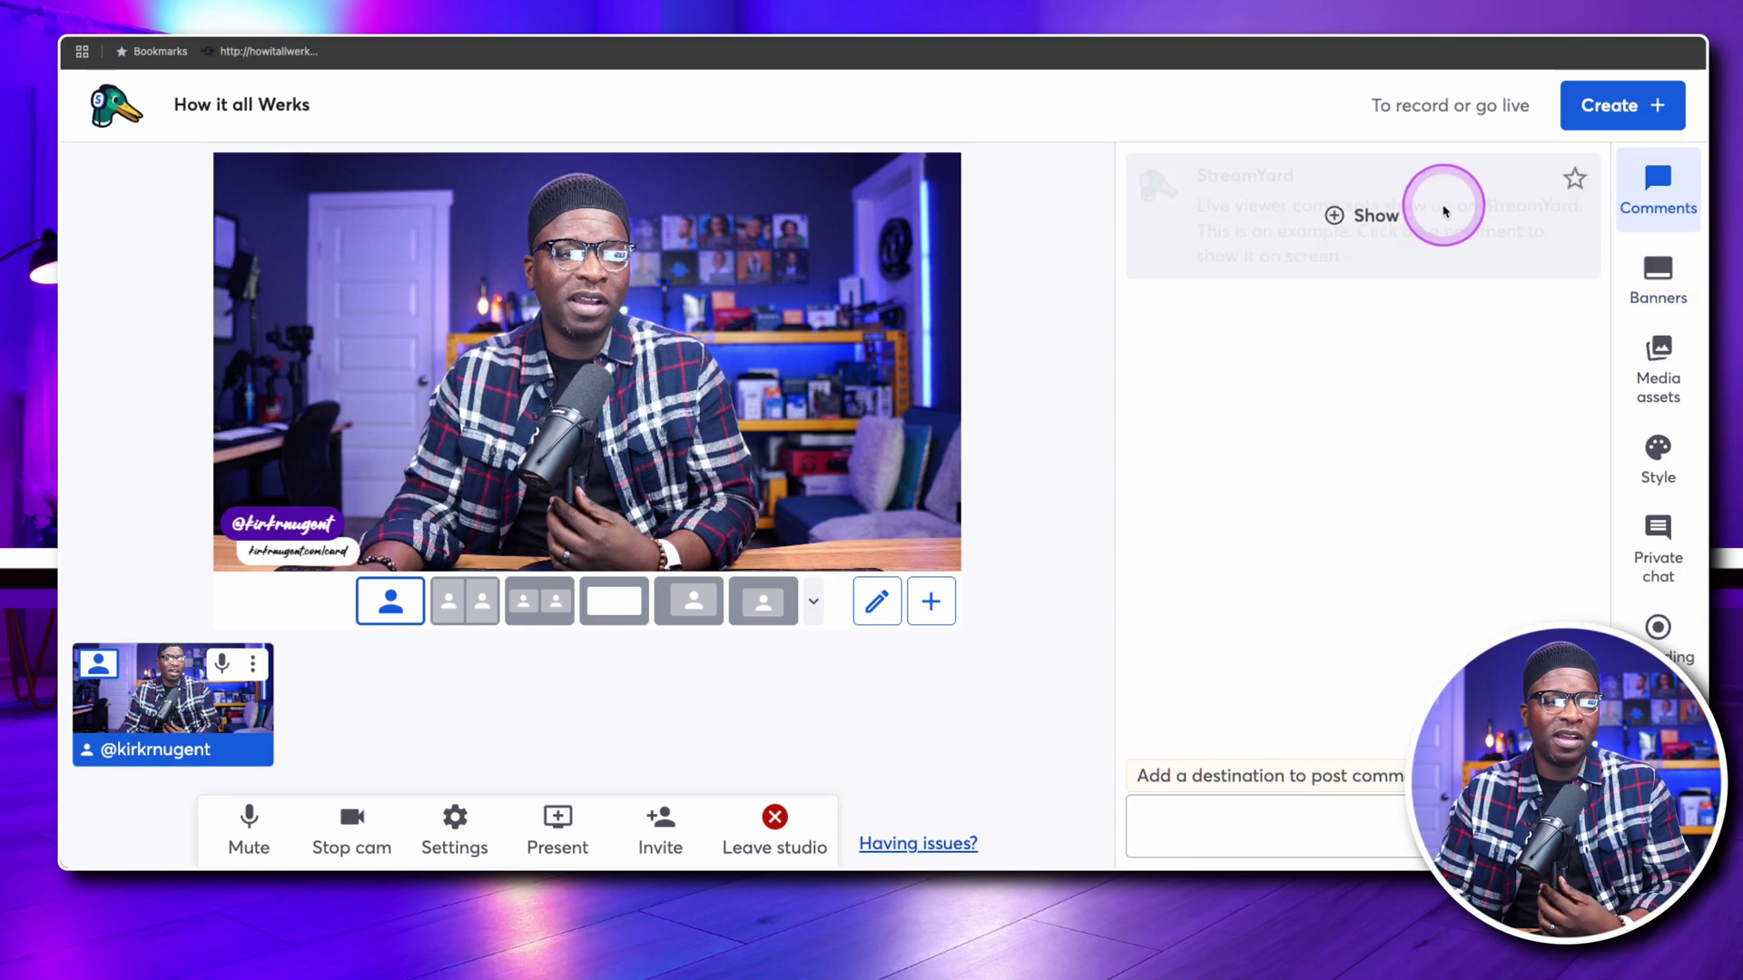
{"action": "left_click", "coordinate": [1394, 209]}
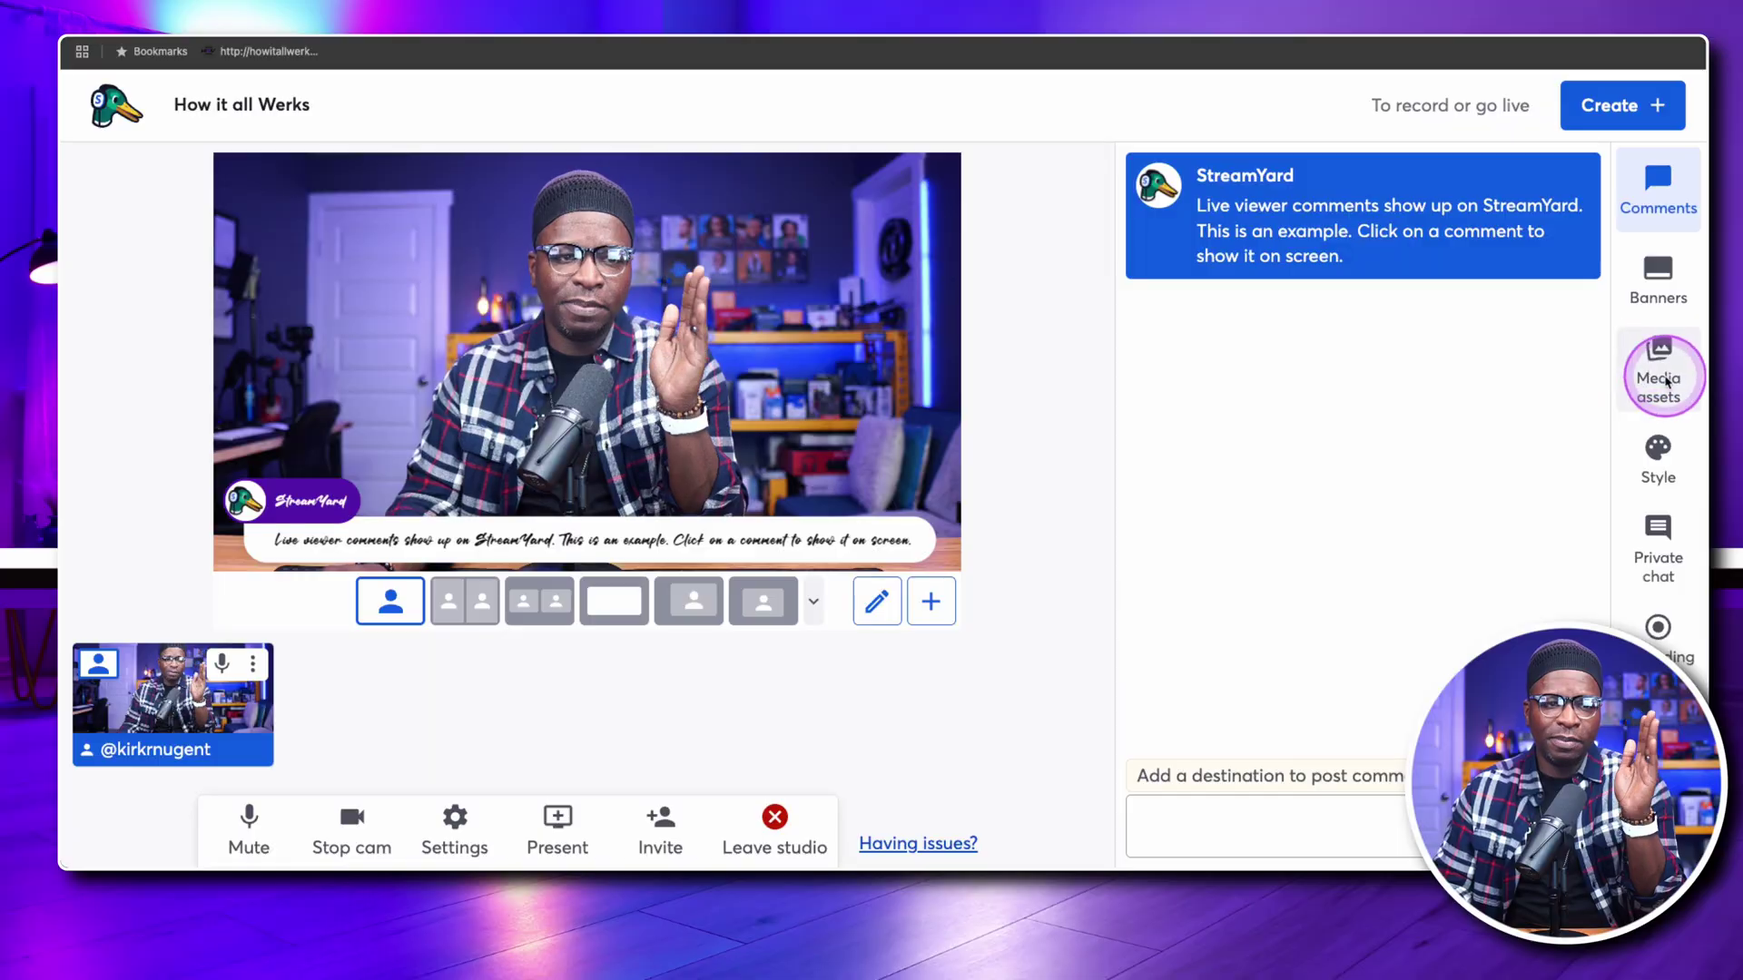
Show the Media assets tab and open the Default brand dropdown of saved brands.
{"action": "left_click", "coordinate": [1658, 373]}
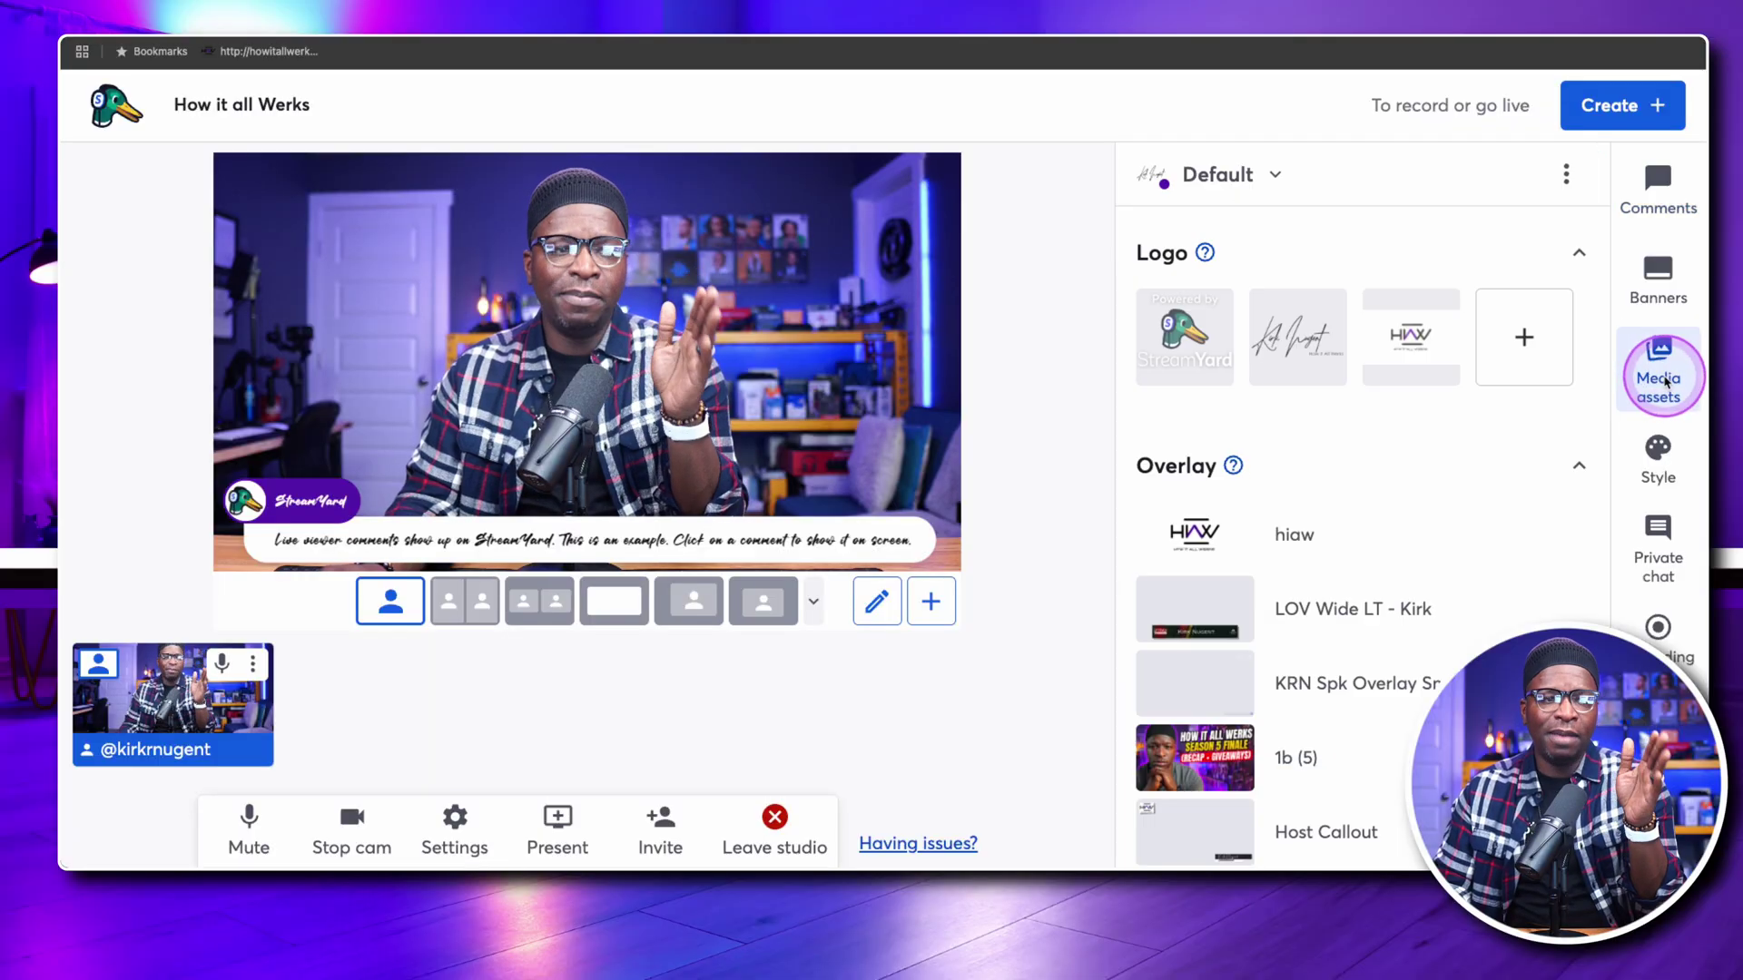
{"action": "left_click", "coordinate": [1250, 172]}
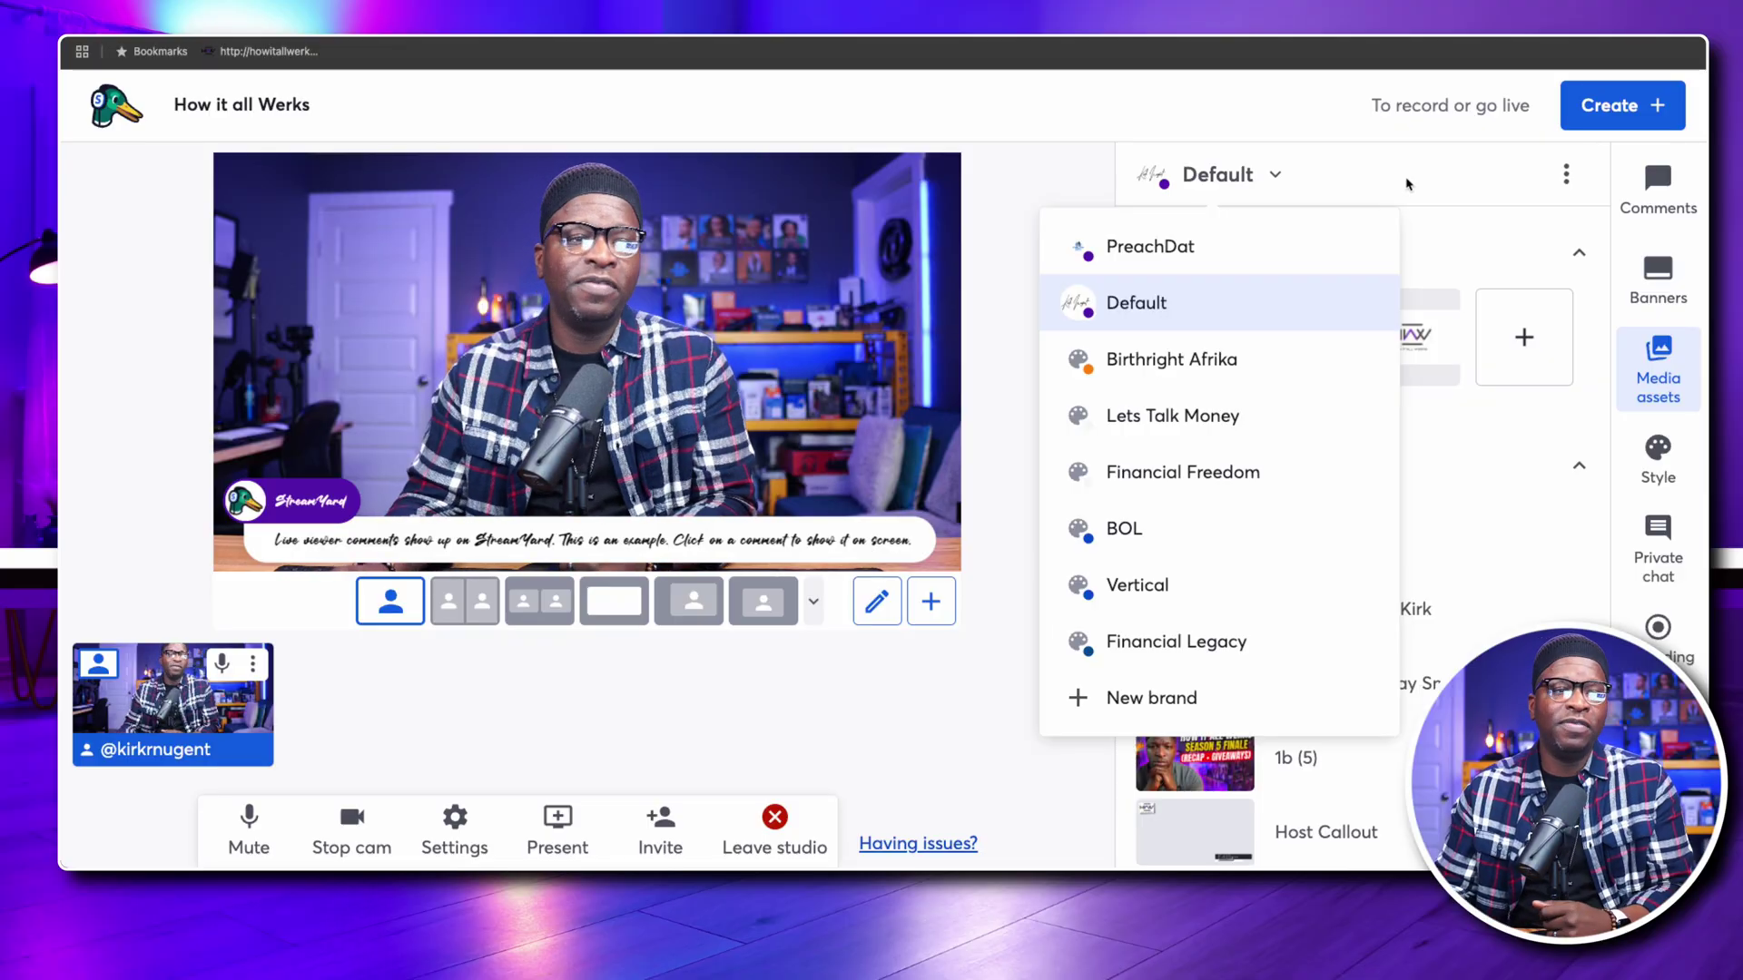
{"action": "left_click", "coordinate": [1423, 198]}
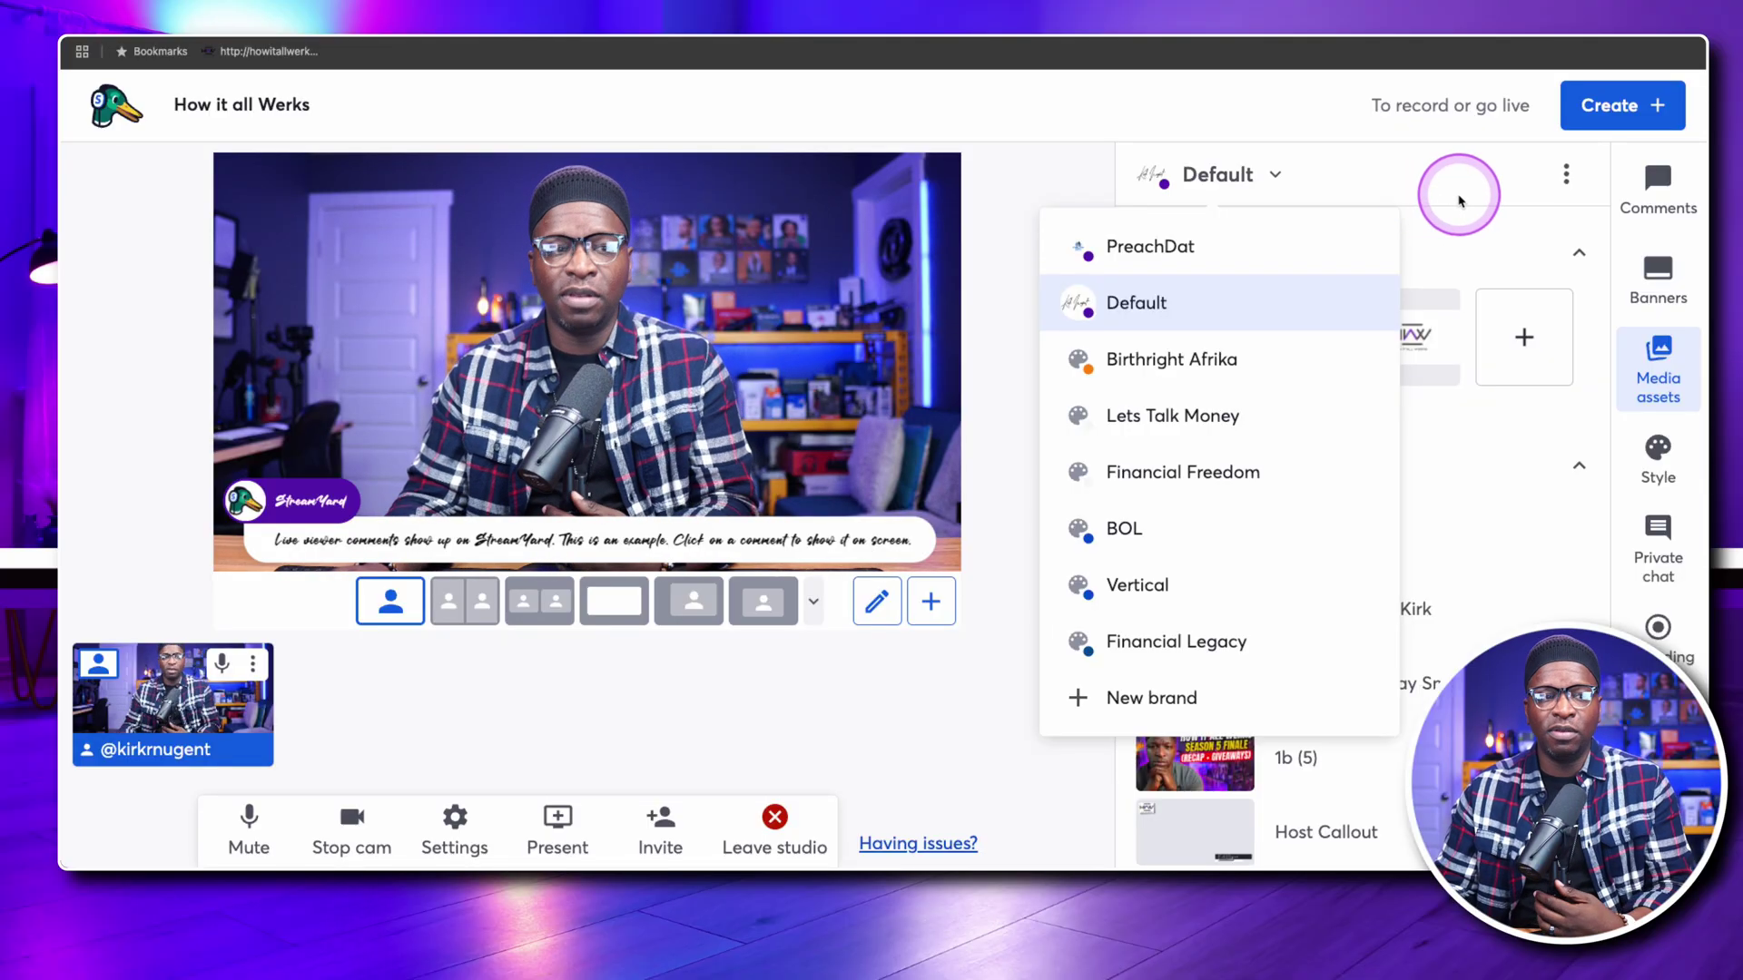